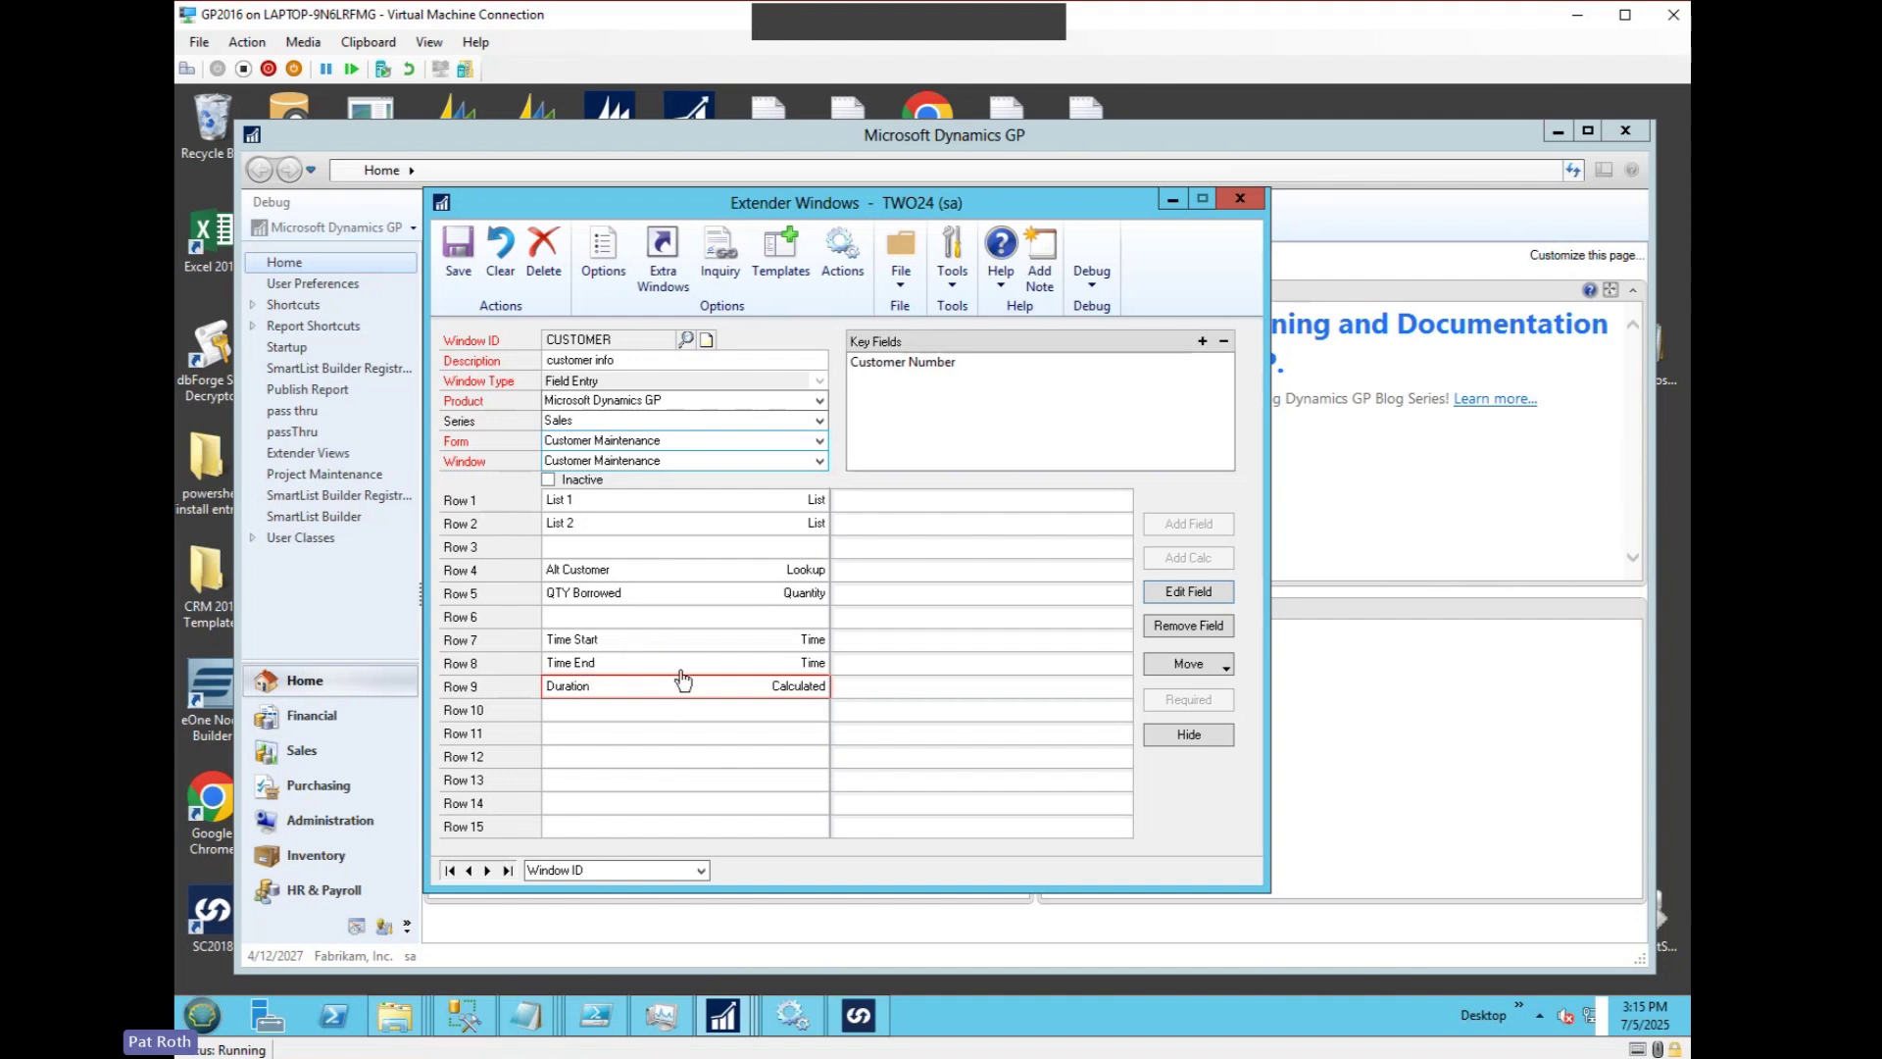
Open the Row 9 Duration calculated field for editing and clear its existing formula.
double_click(611, 695)
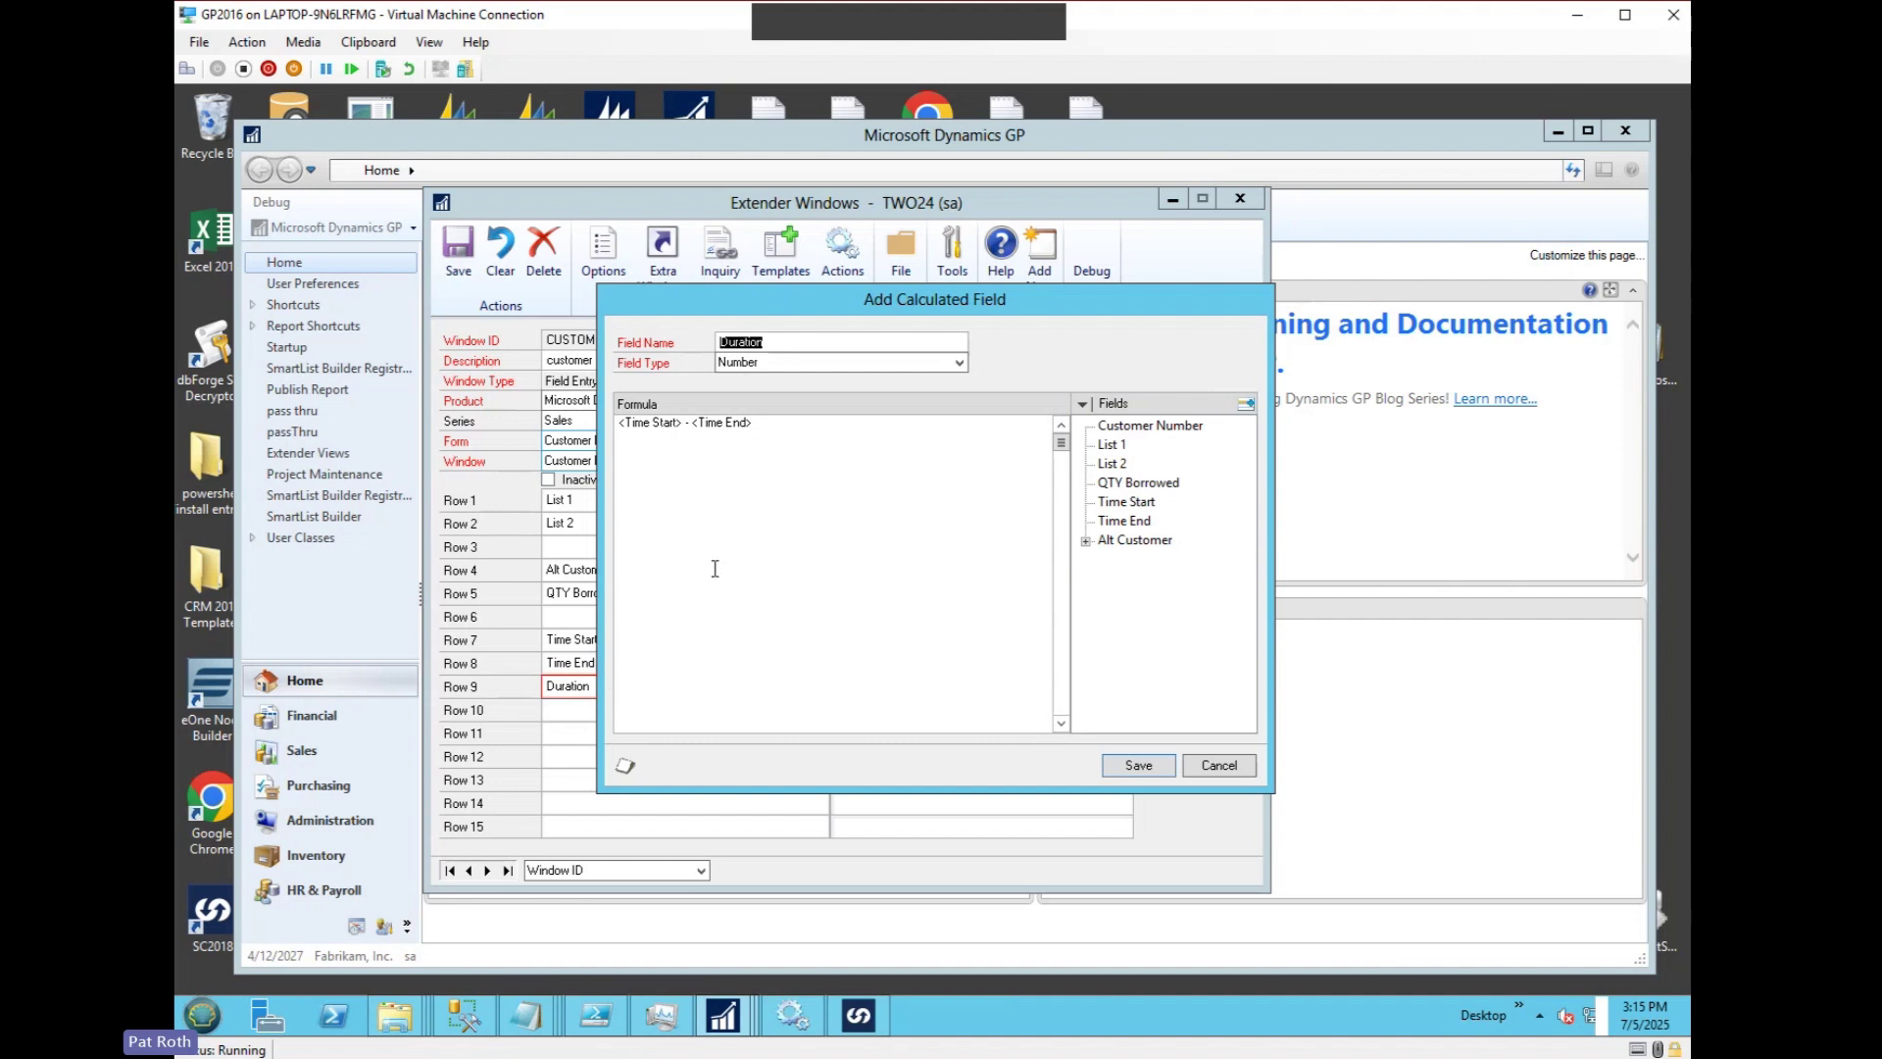
click(796, 446)
drag(777, 428, 690, 423)
key(Delete)
key(ctrl+a)
key(Delete)
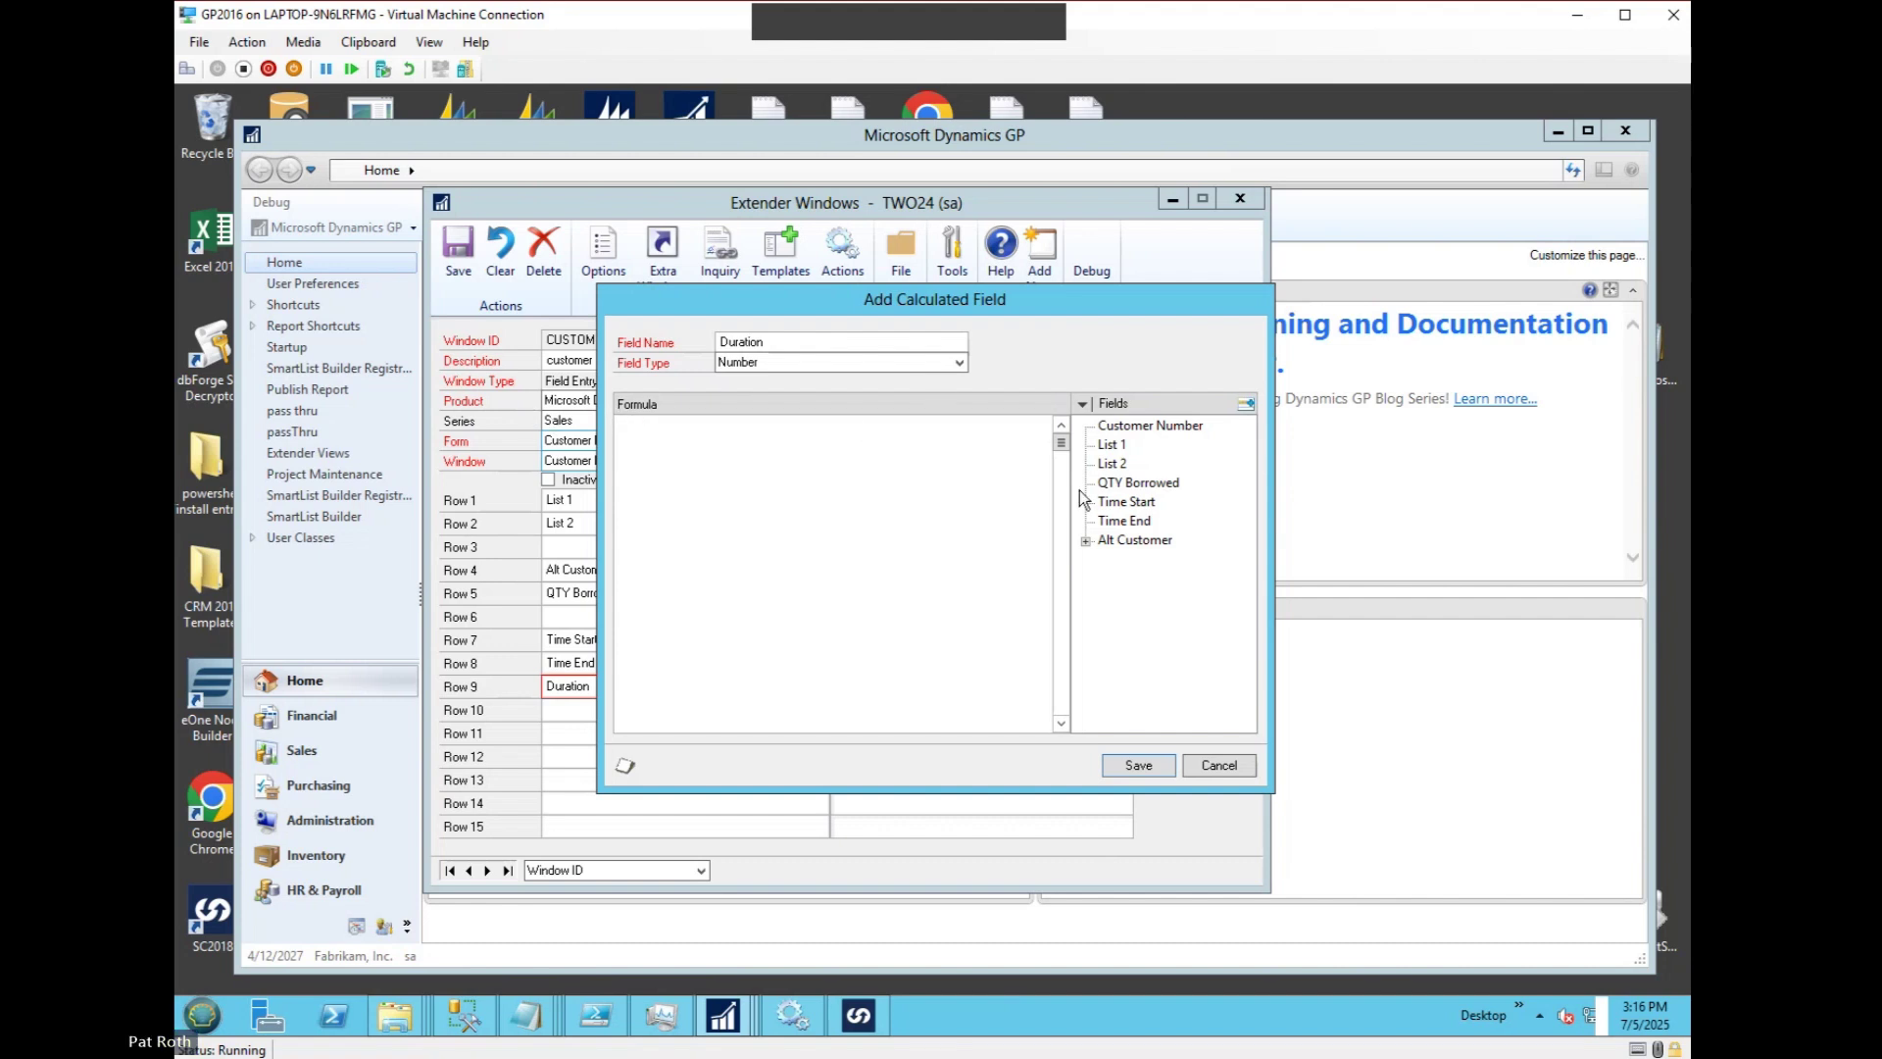
Build the Duration formula as <Time End> - <Time Start>, then save the calculated field and the CUSTOMER window.
click(1132, 527)
double_click(1132, 527)
text(-)
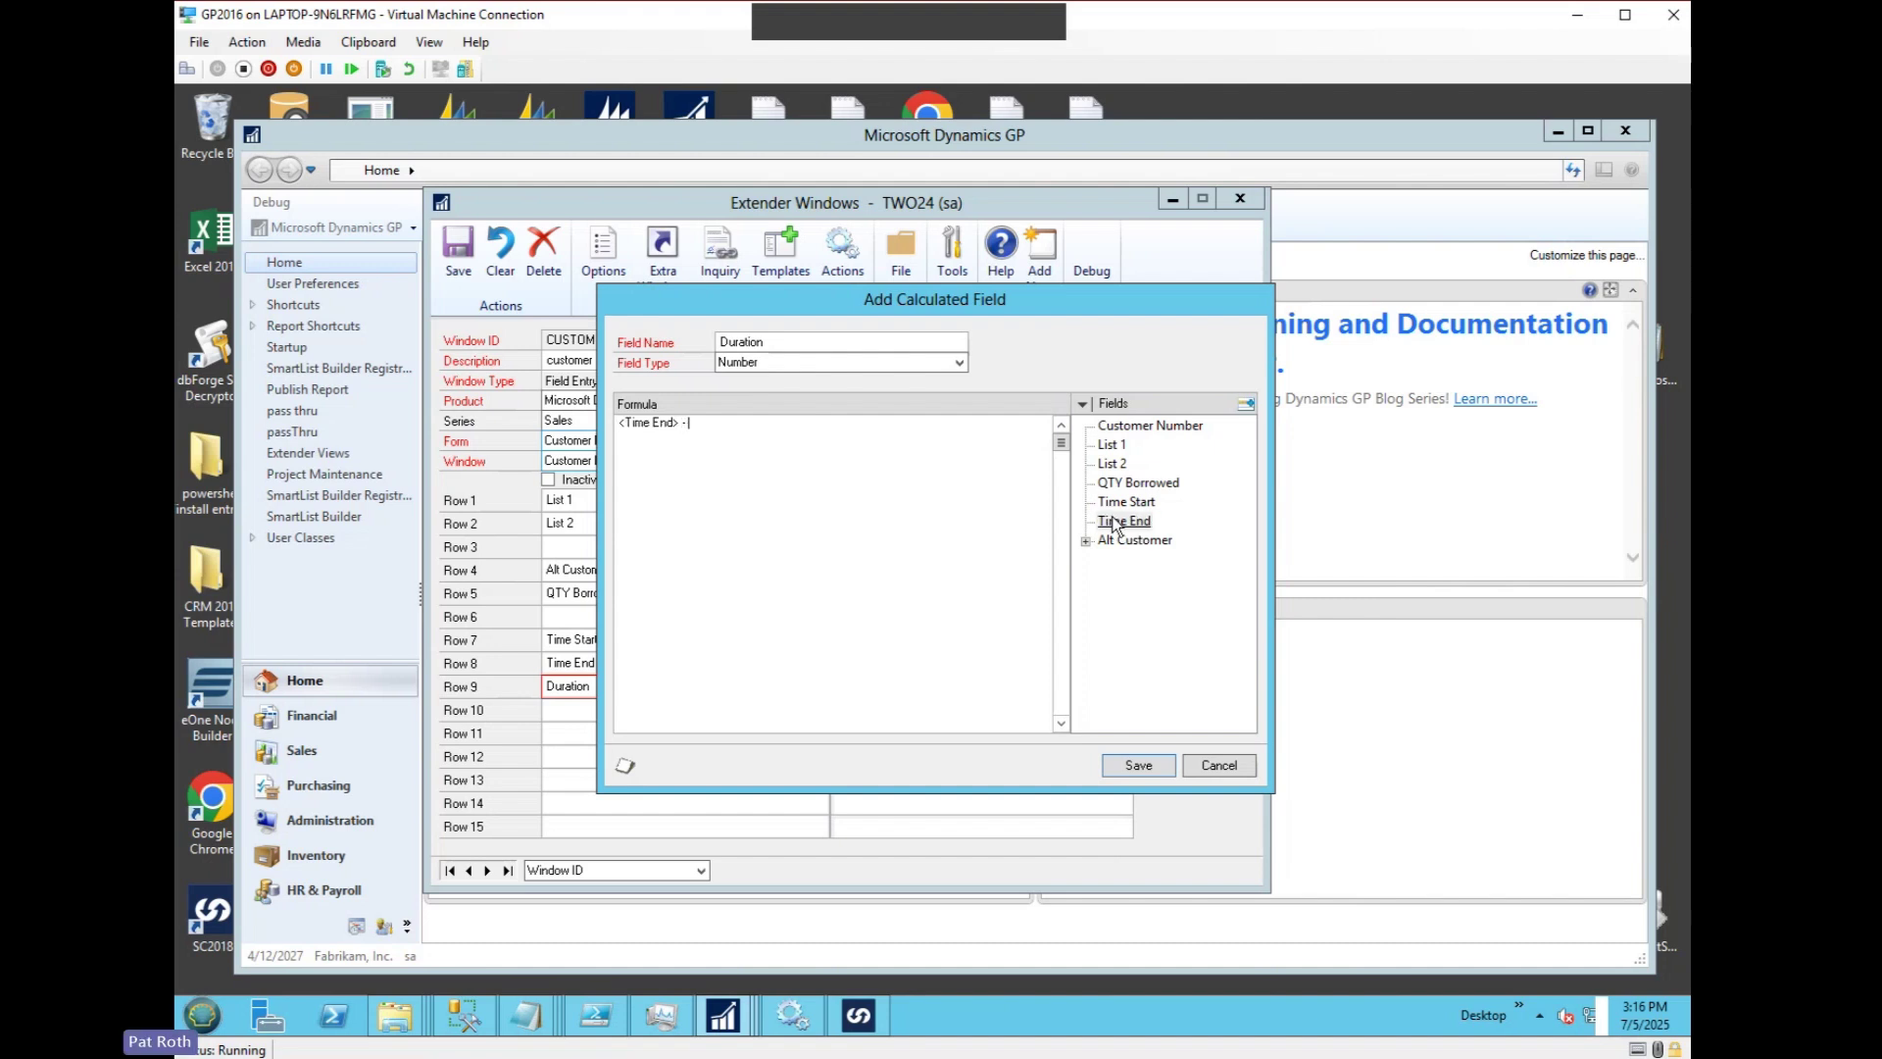
click(1127, 504)
double_click(1127, 505)
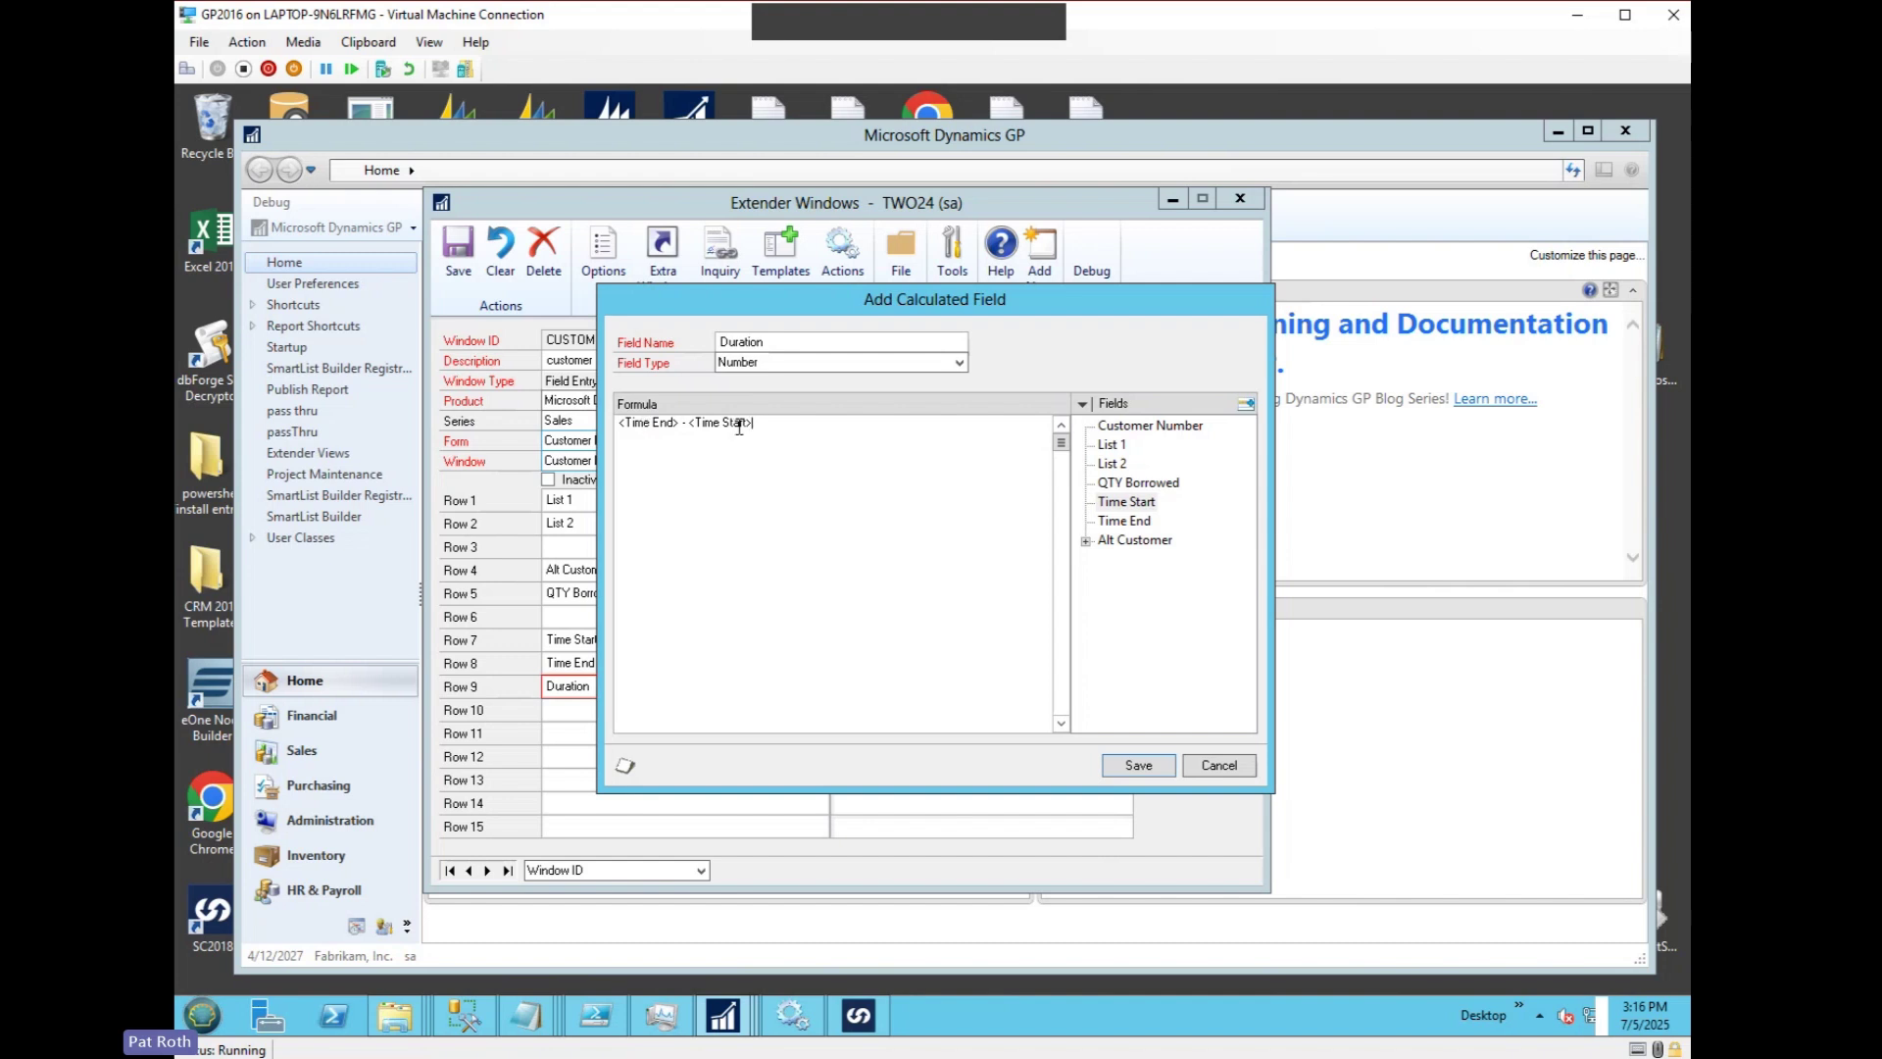
click(774, 424)
click(1156, 768)
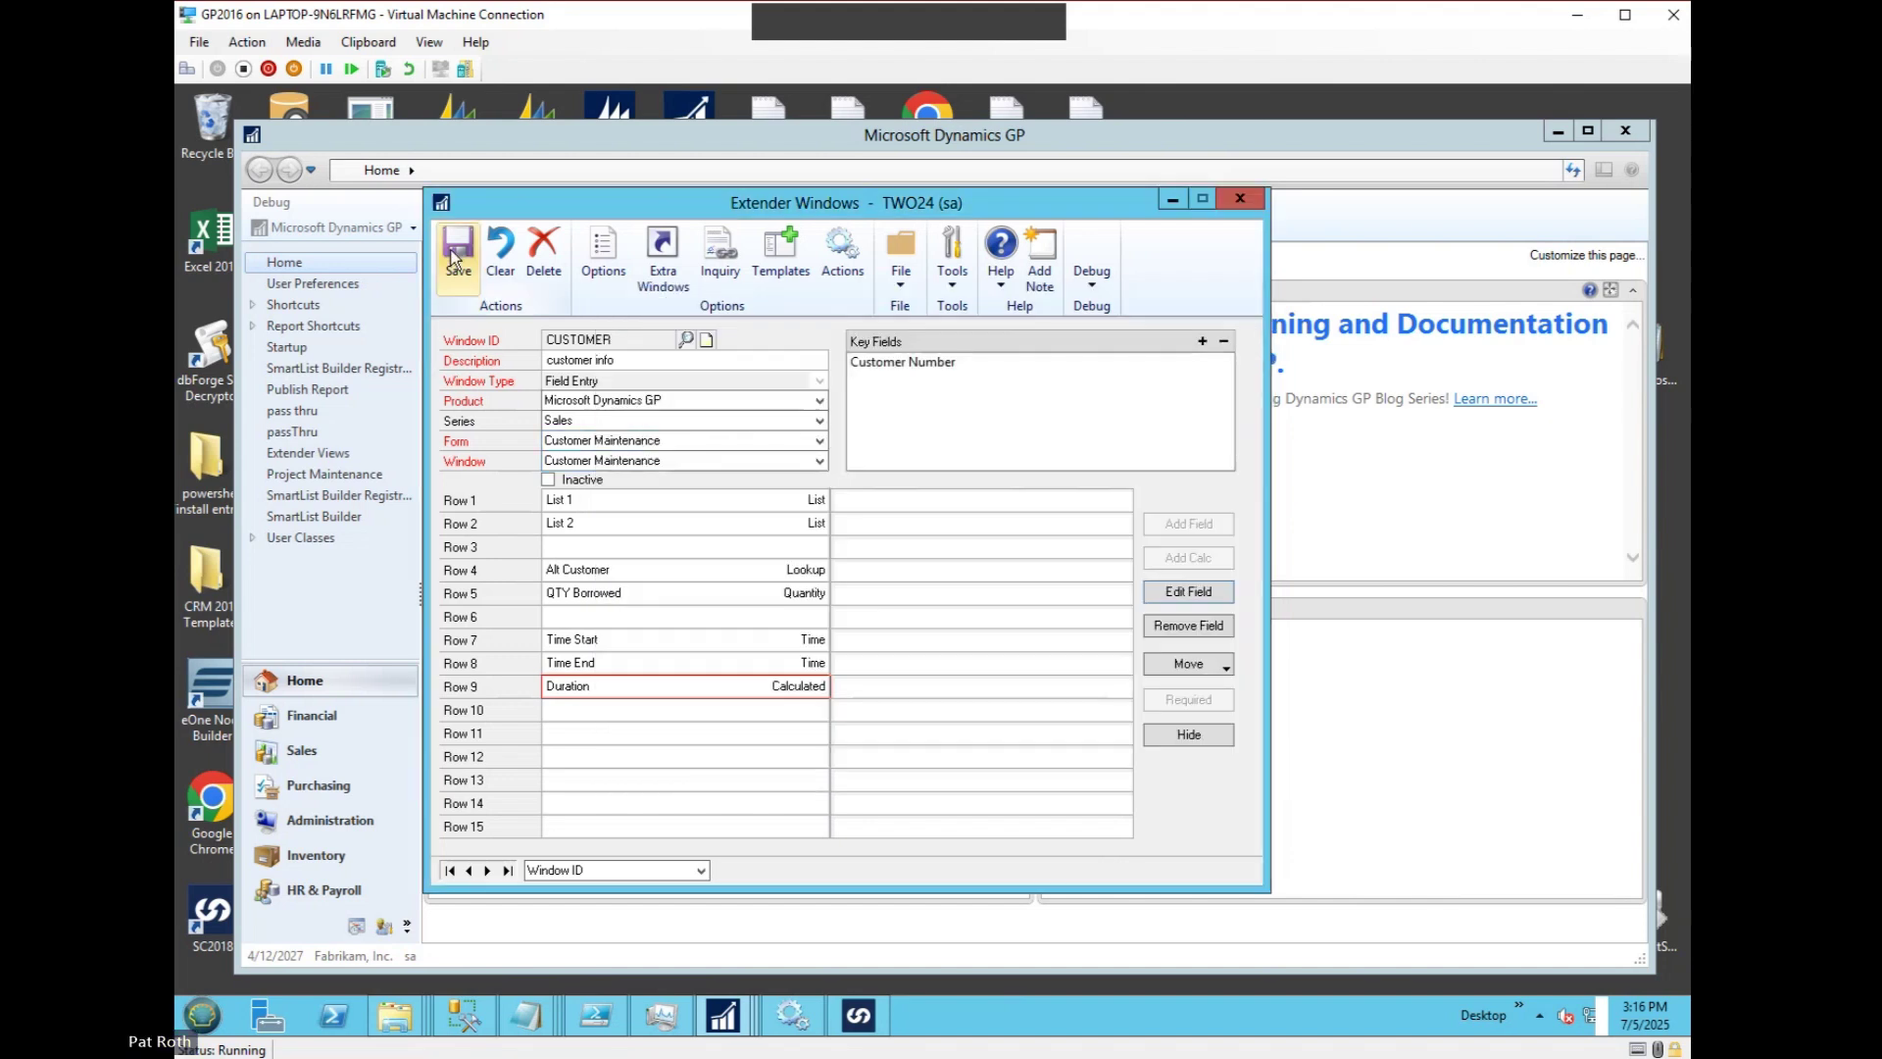
click(461, 259)
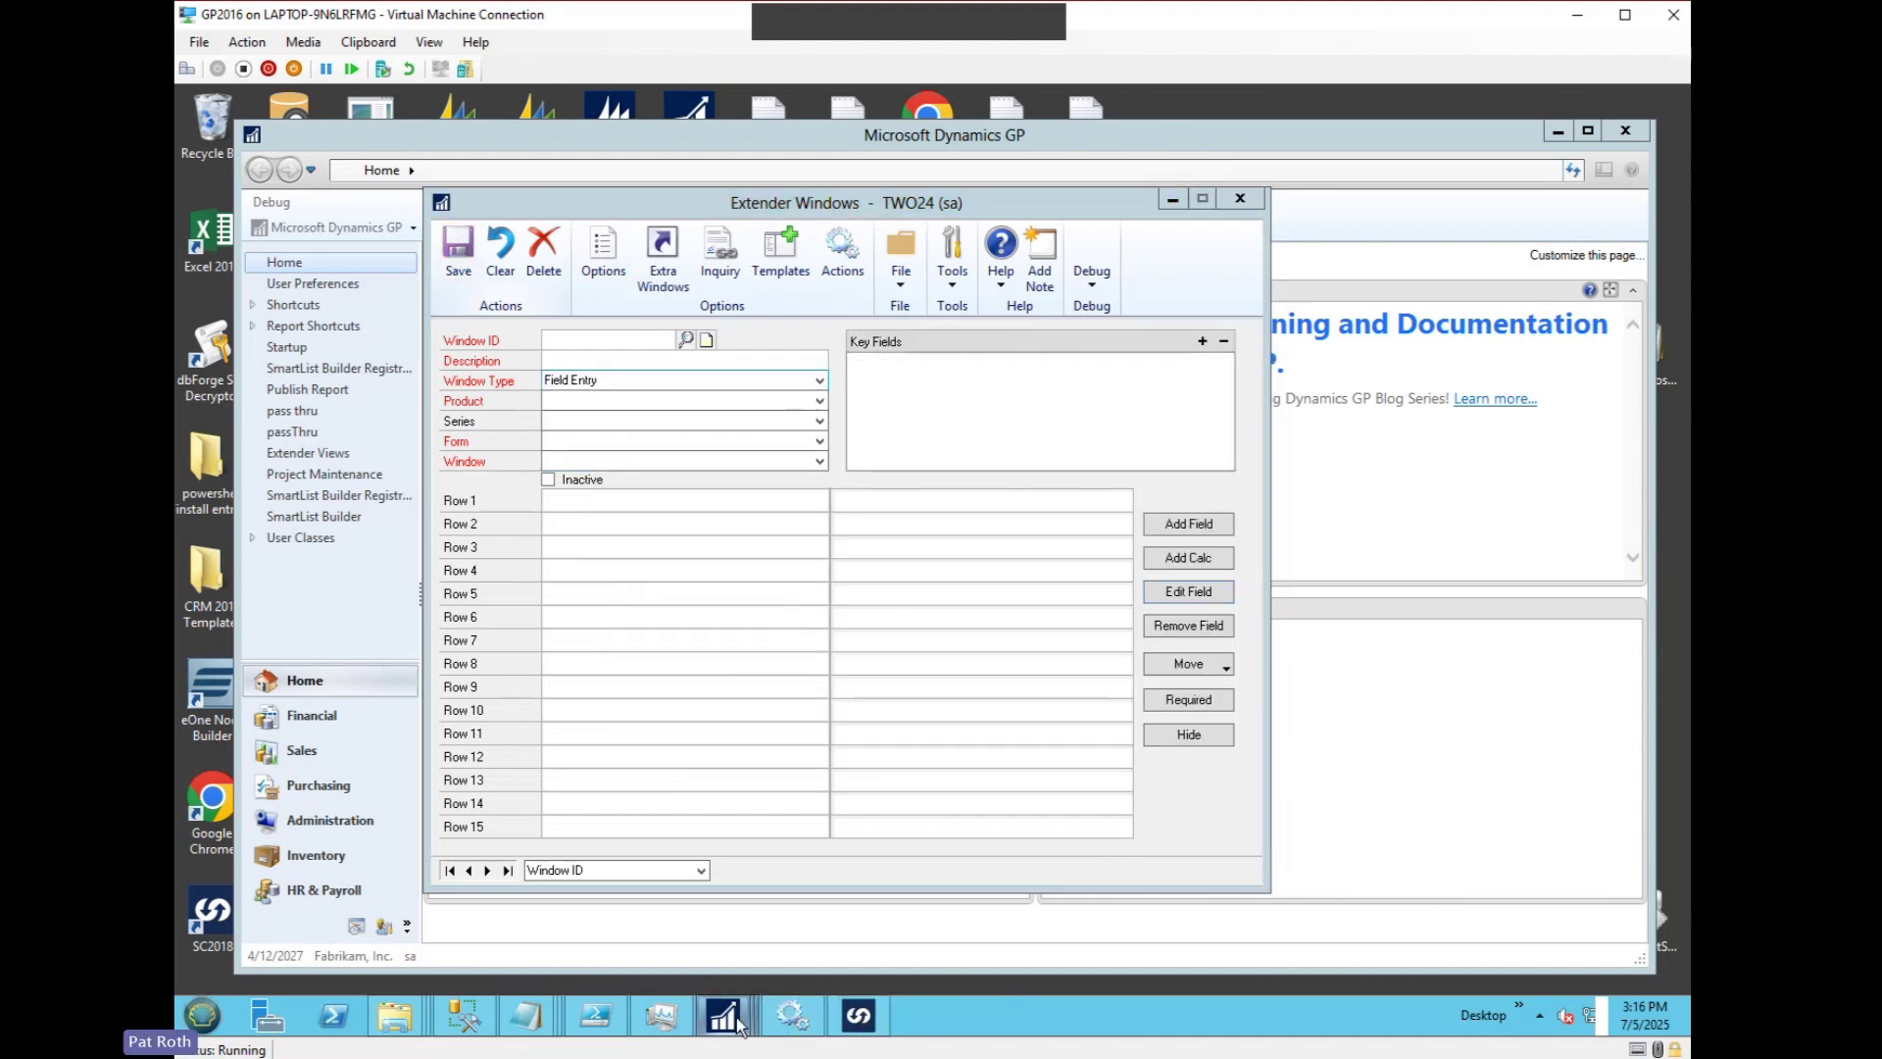
Open Customer Maintenance from the Dynamics GP home window, load the first customer record and open its customer info window.
mouse_move(724, 1014)
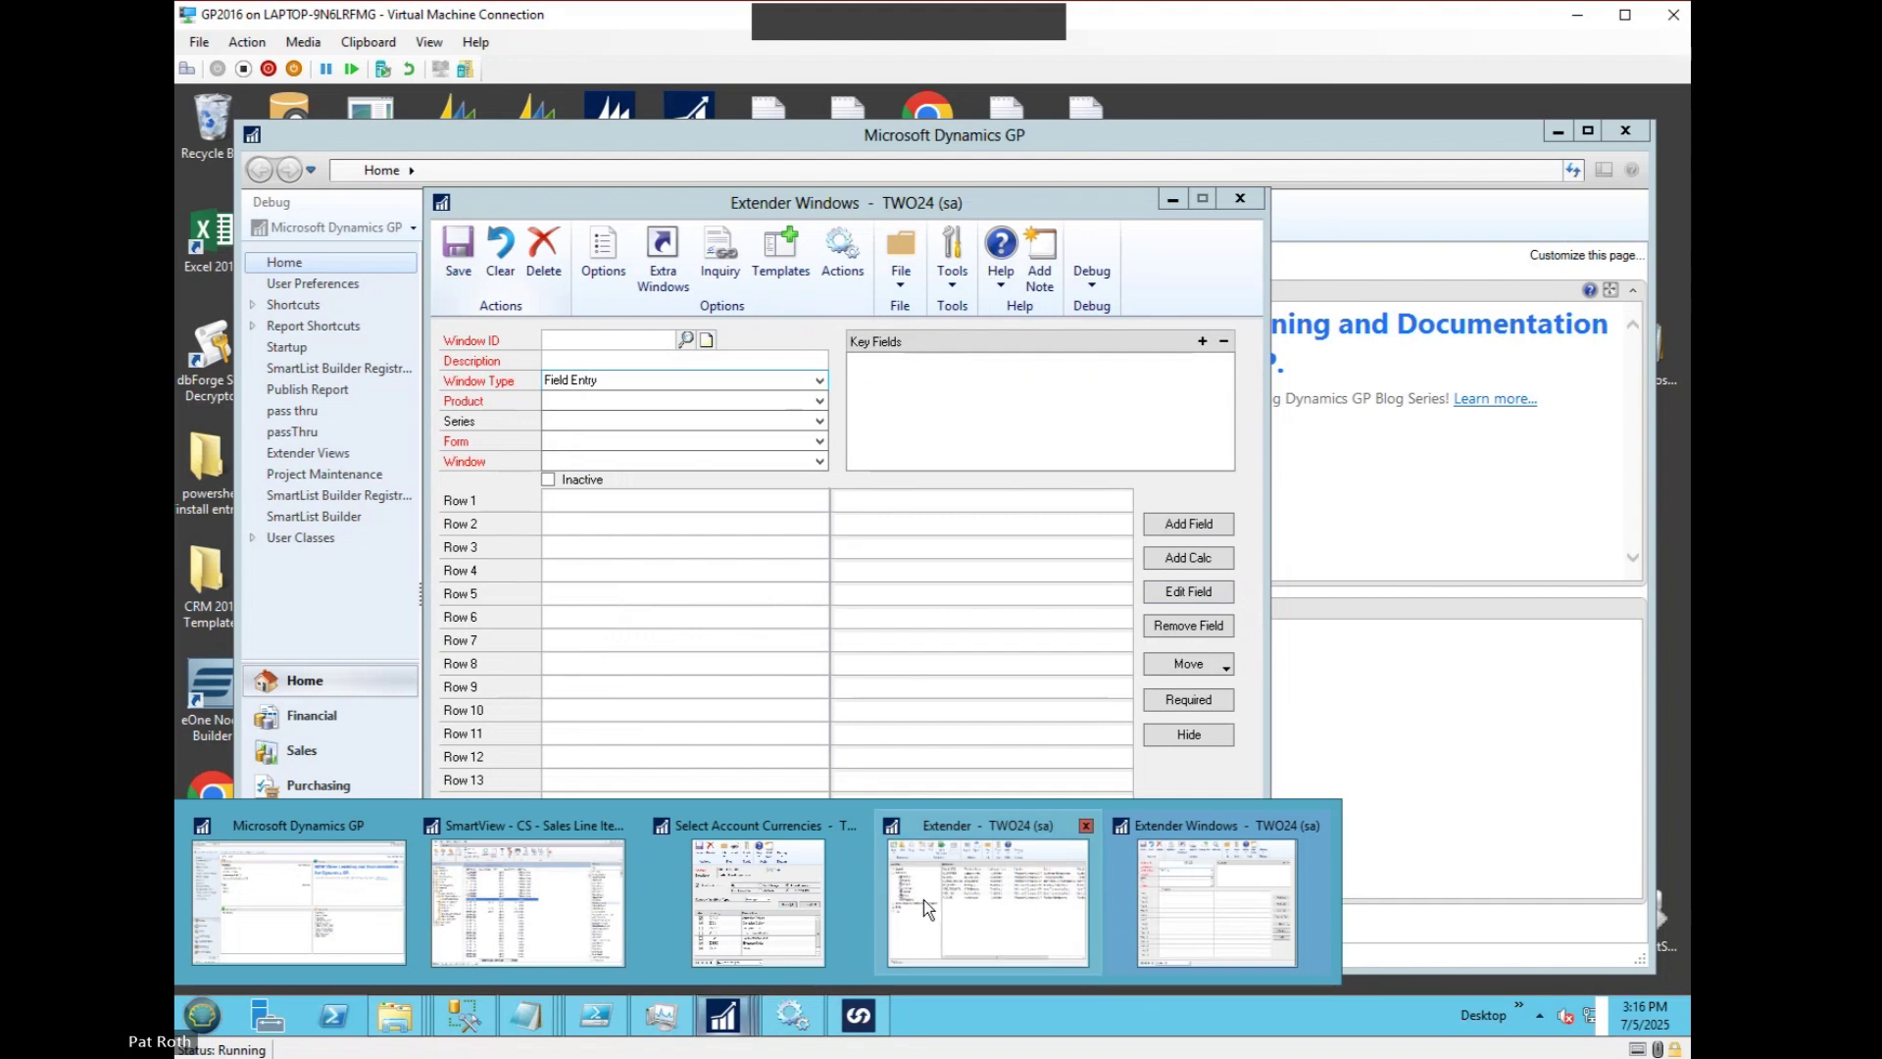
click(363, 858)
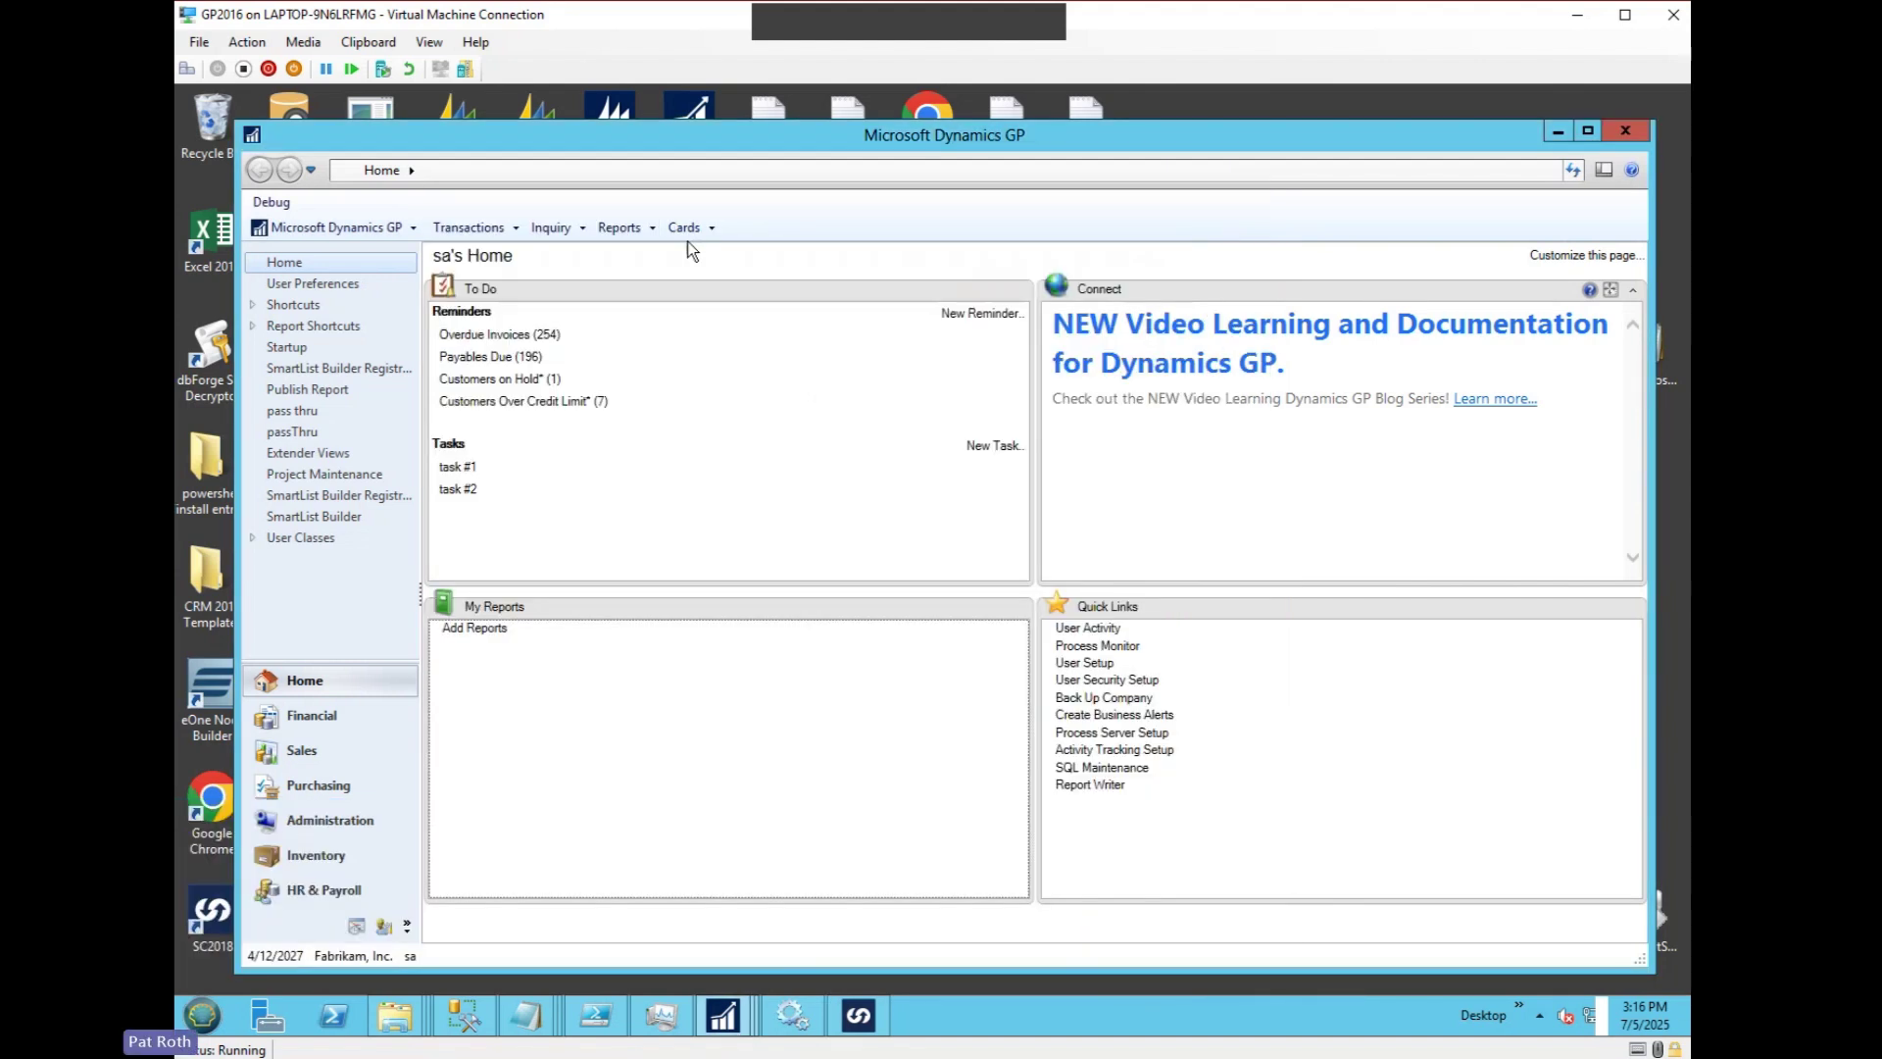
click(686, 229)
mouse_move(726, 309)
click(931, 296)
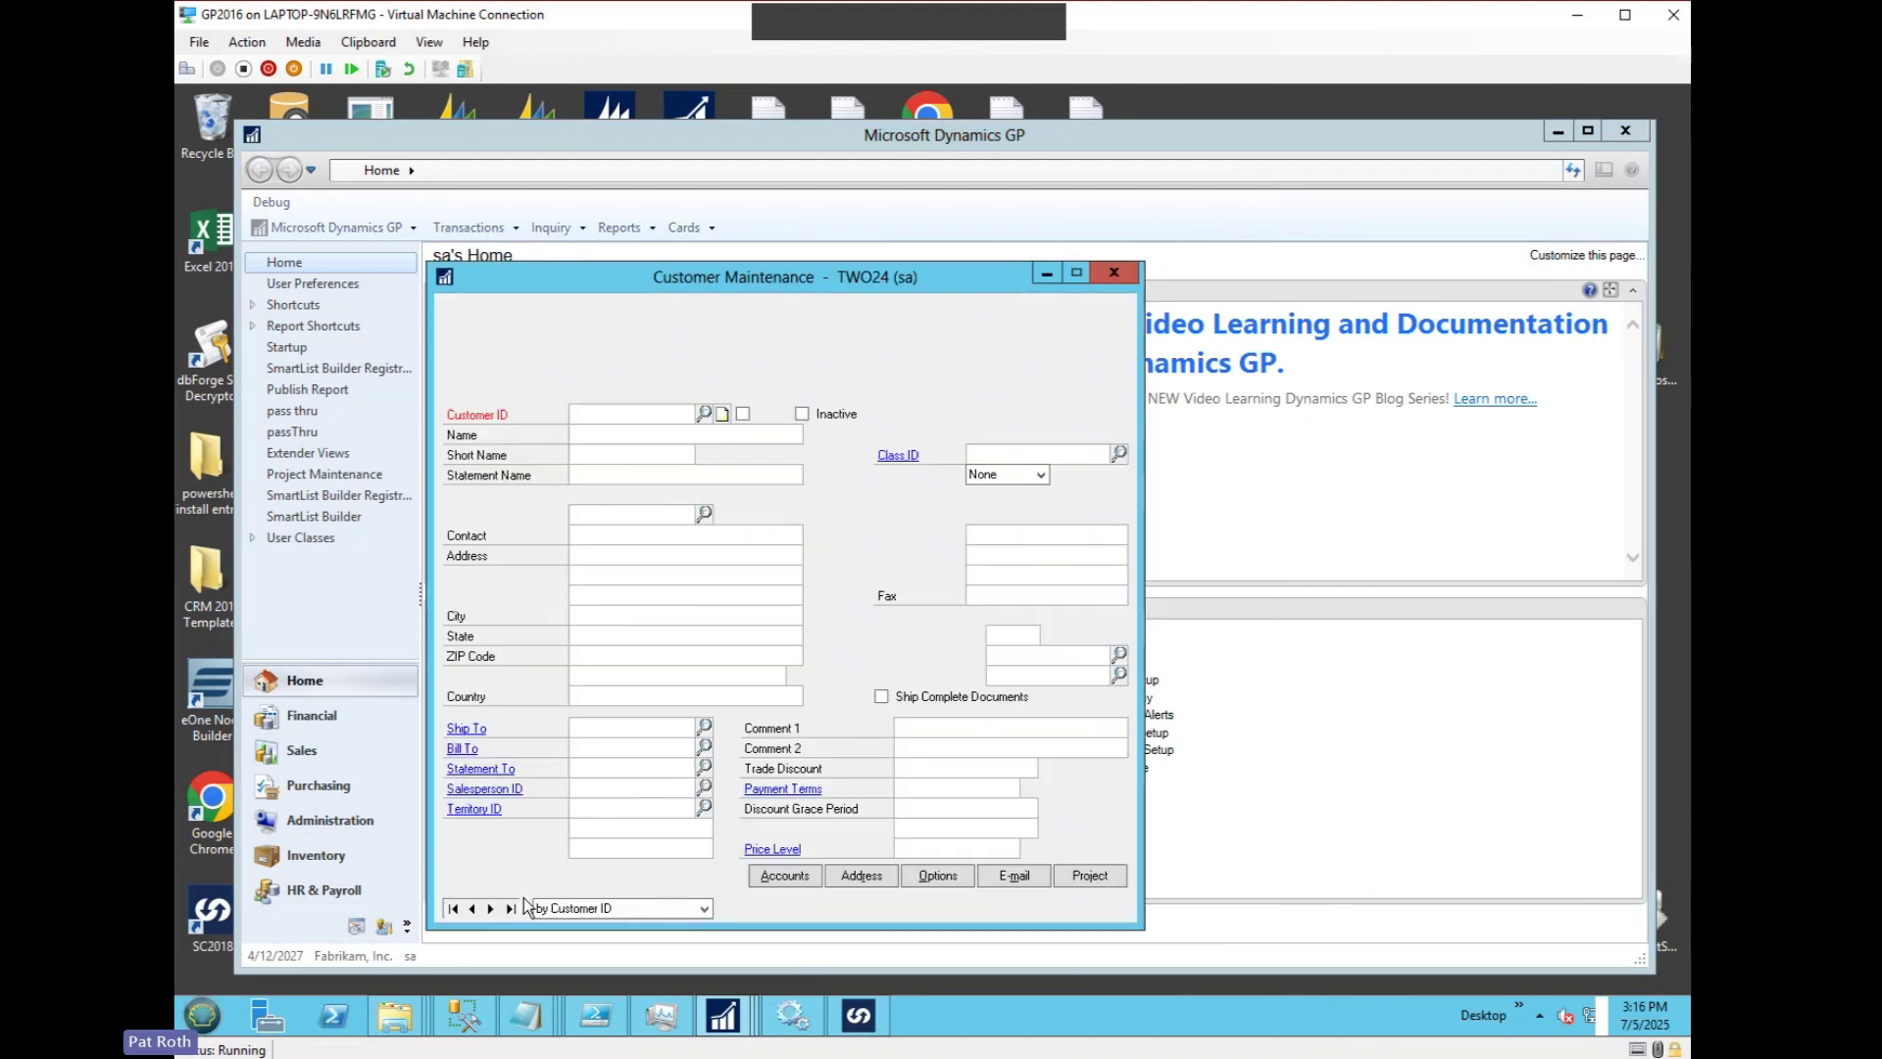
click(457, 907)
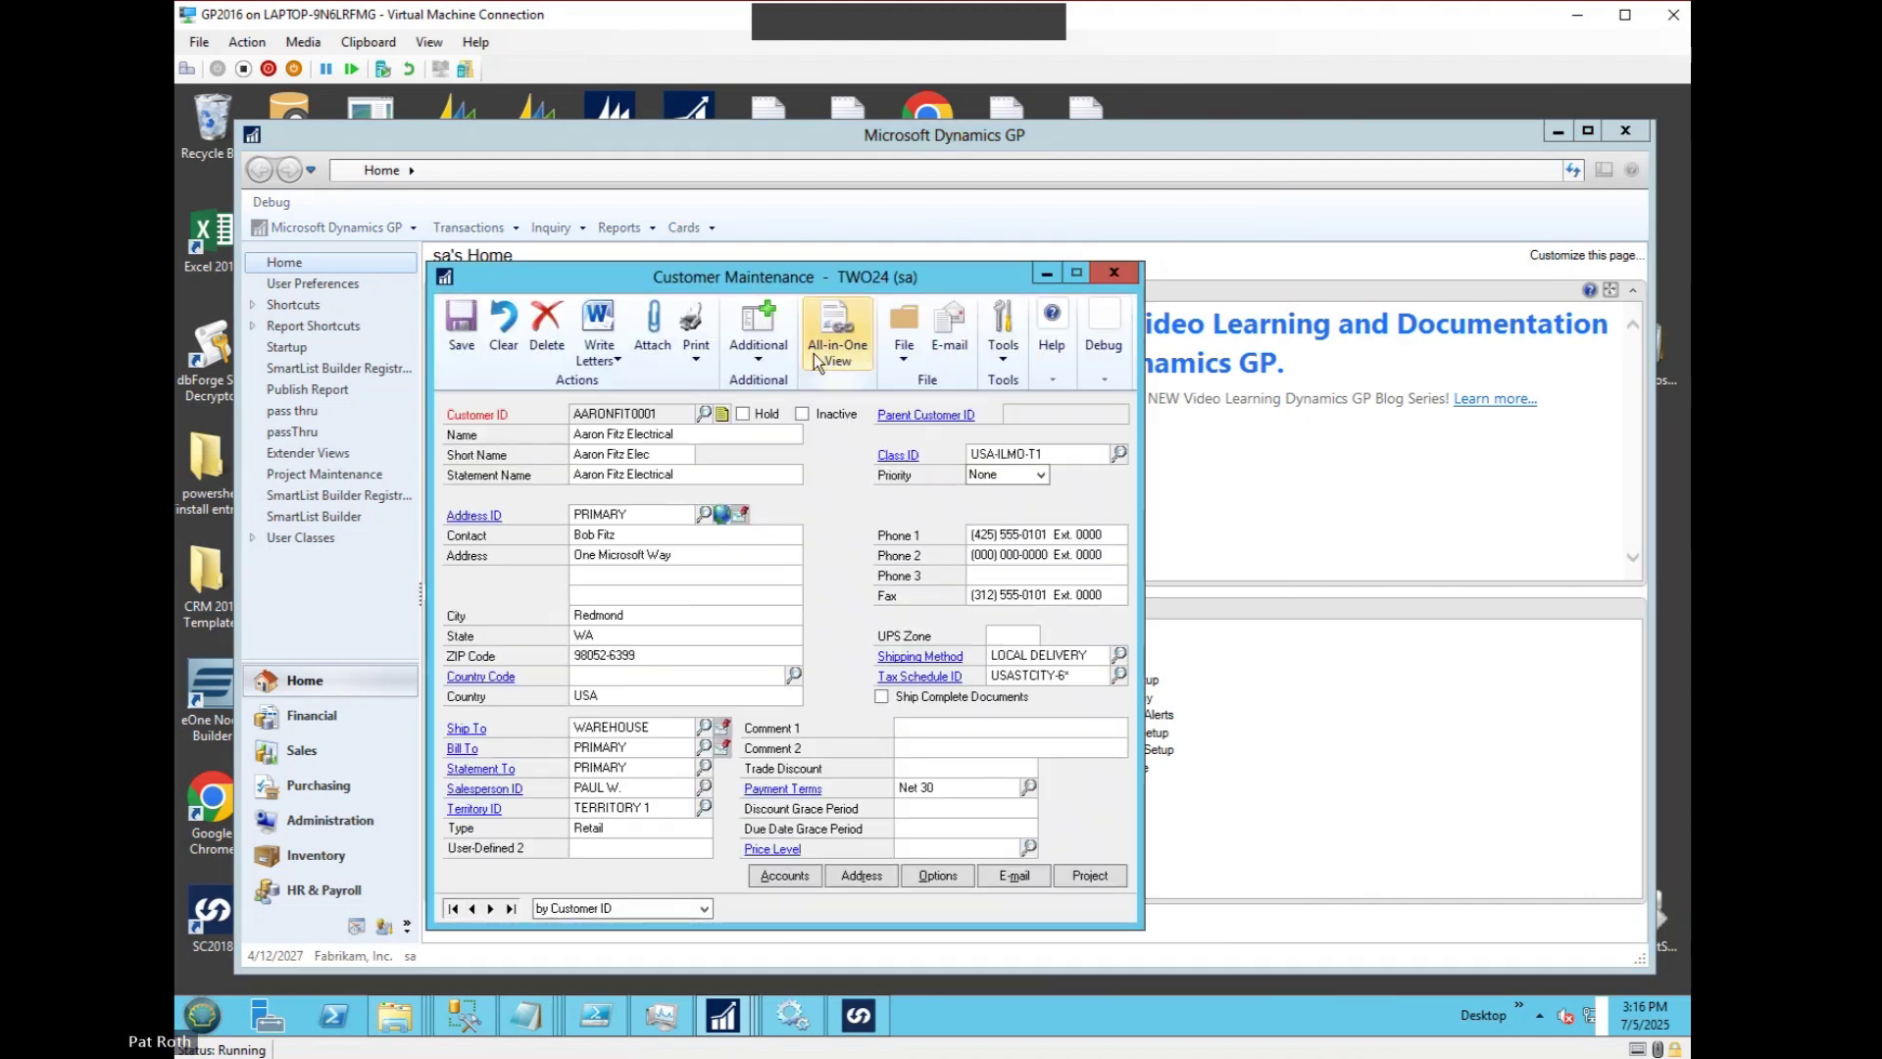
click(761, 353)
click(791, 406)
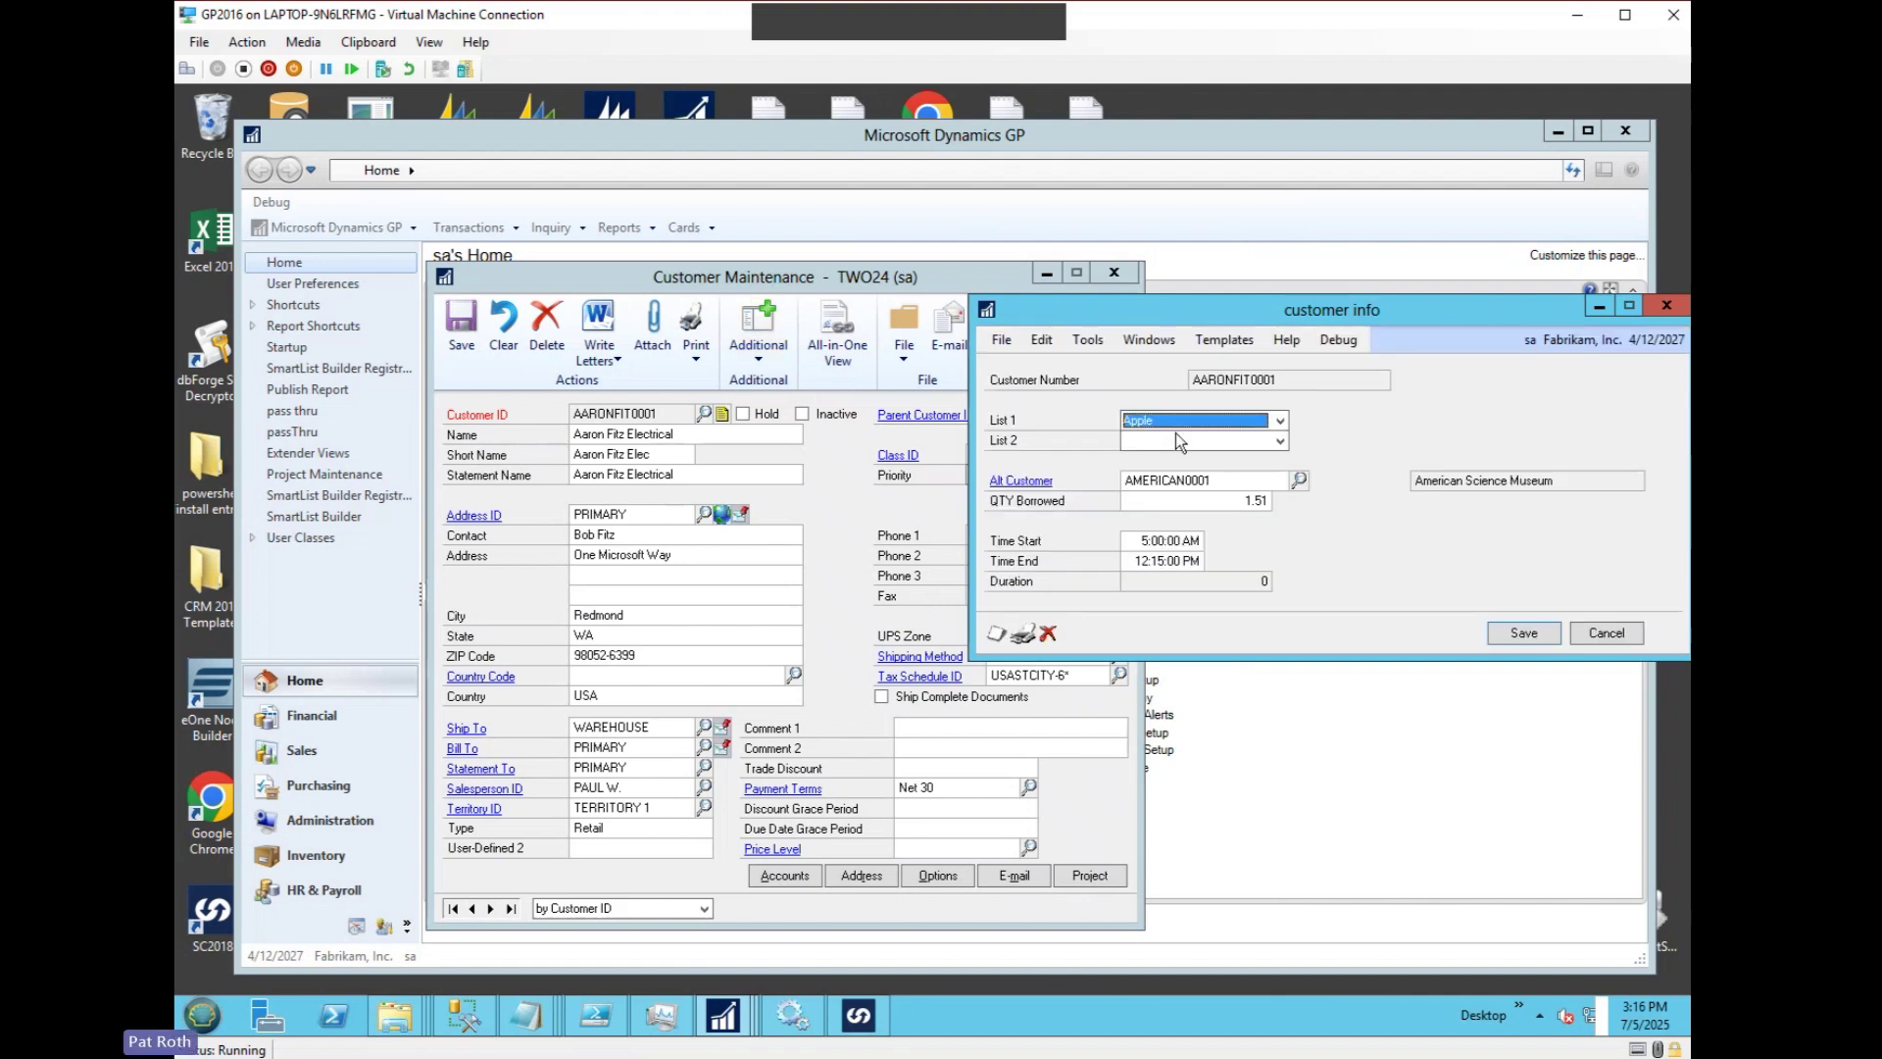
drag(1238, 320, 859, 379)
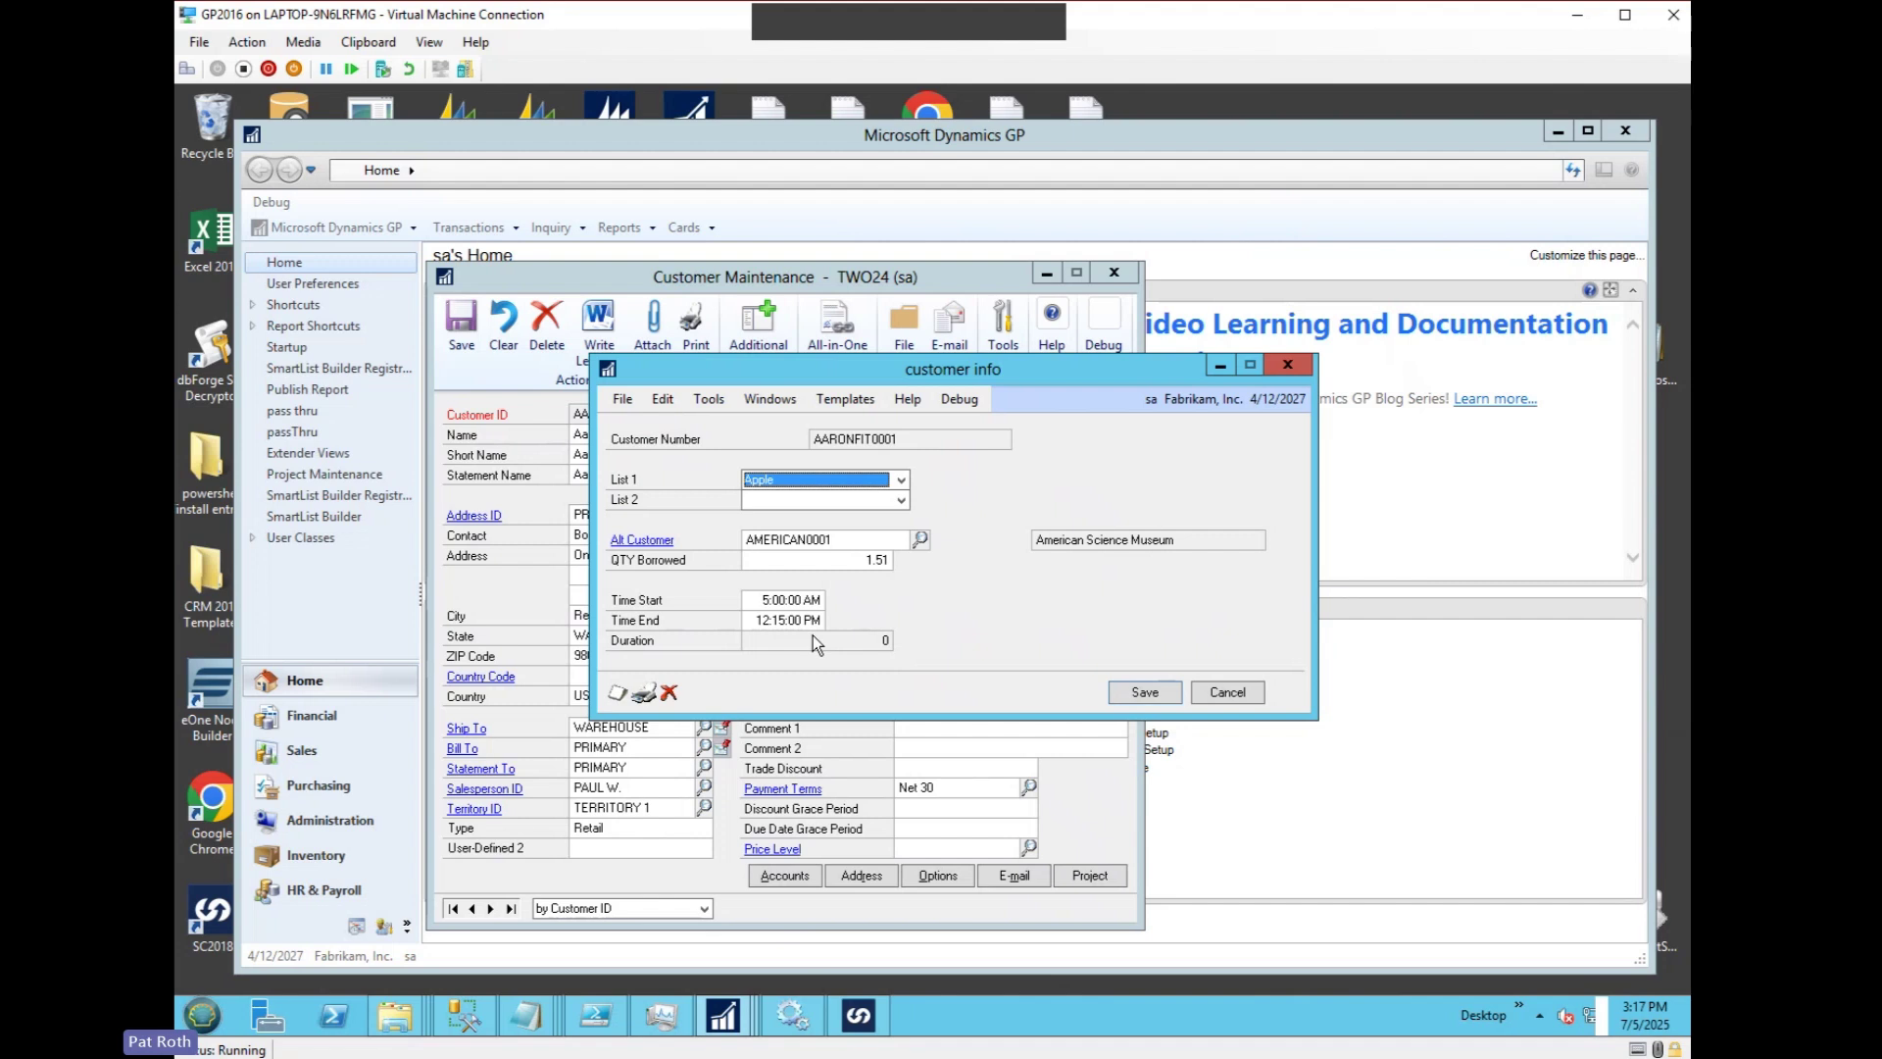
Set Time Start to 11:00:00 AM and Time End to 12:00:00 PM in the customer info window.
click(783, 602)
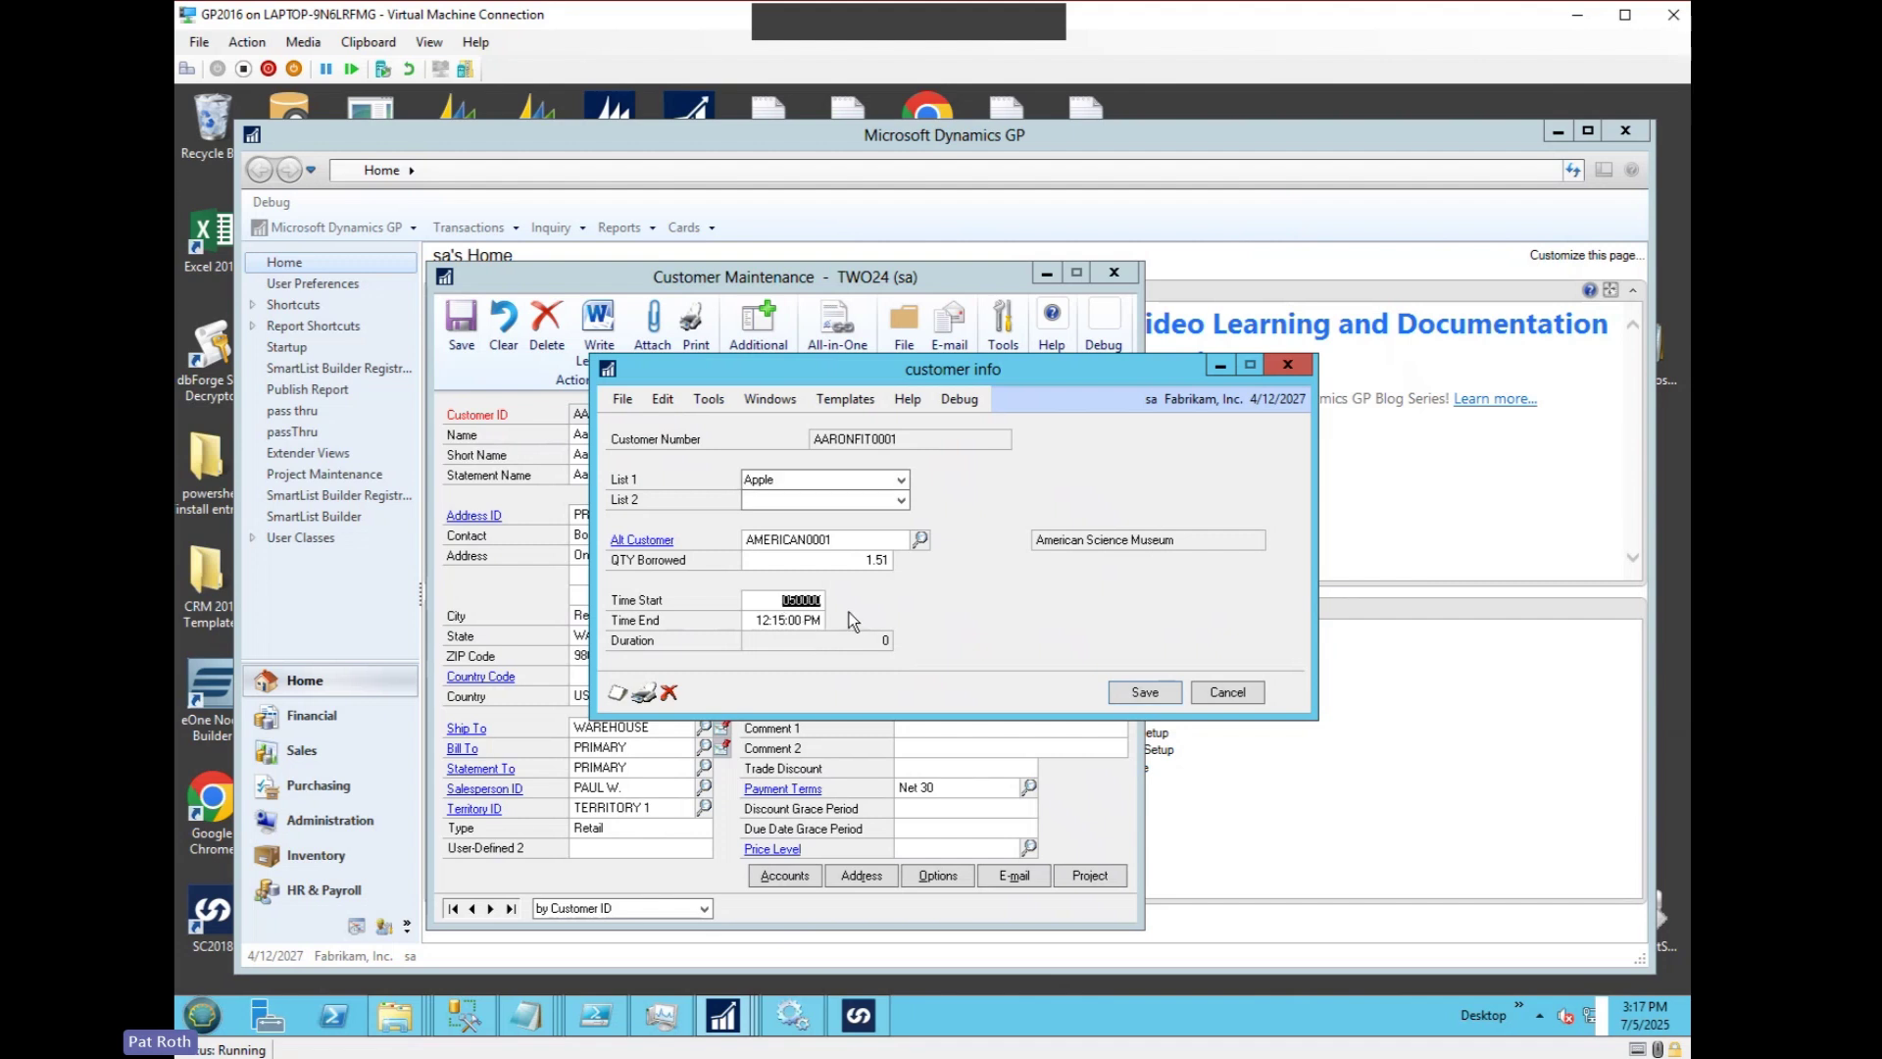
text(1)
text(1:00)
key(Tab)
text(1200)
key(Tab)
Switch to File Explorer and delete DEXSQL.LOG from the GP Data folder.
click(529, 1018)
click(395, 1017)
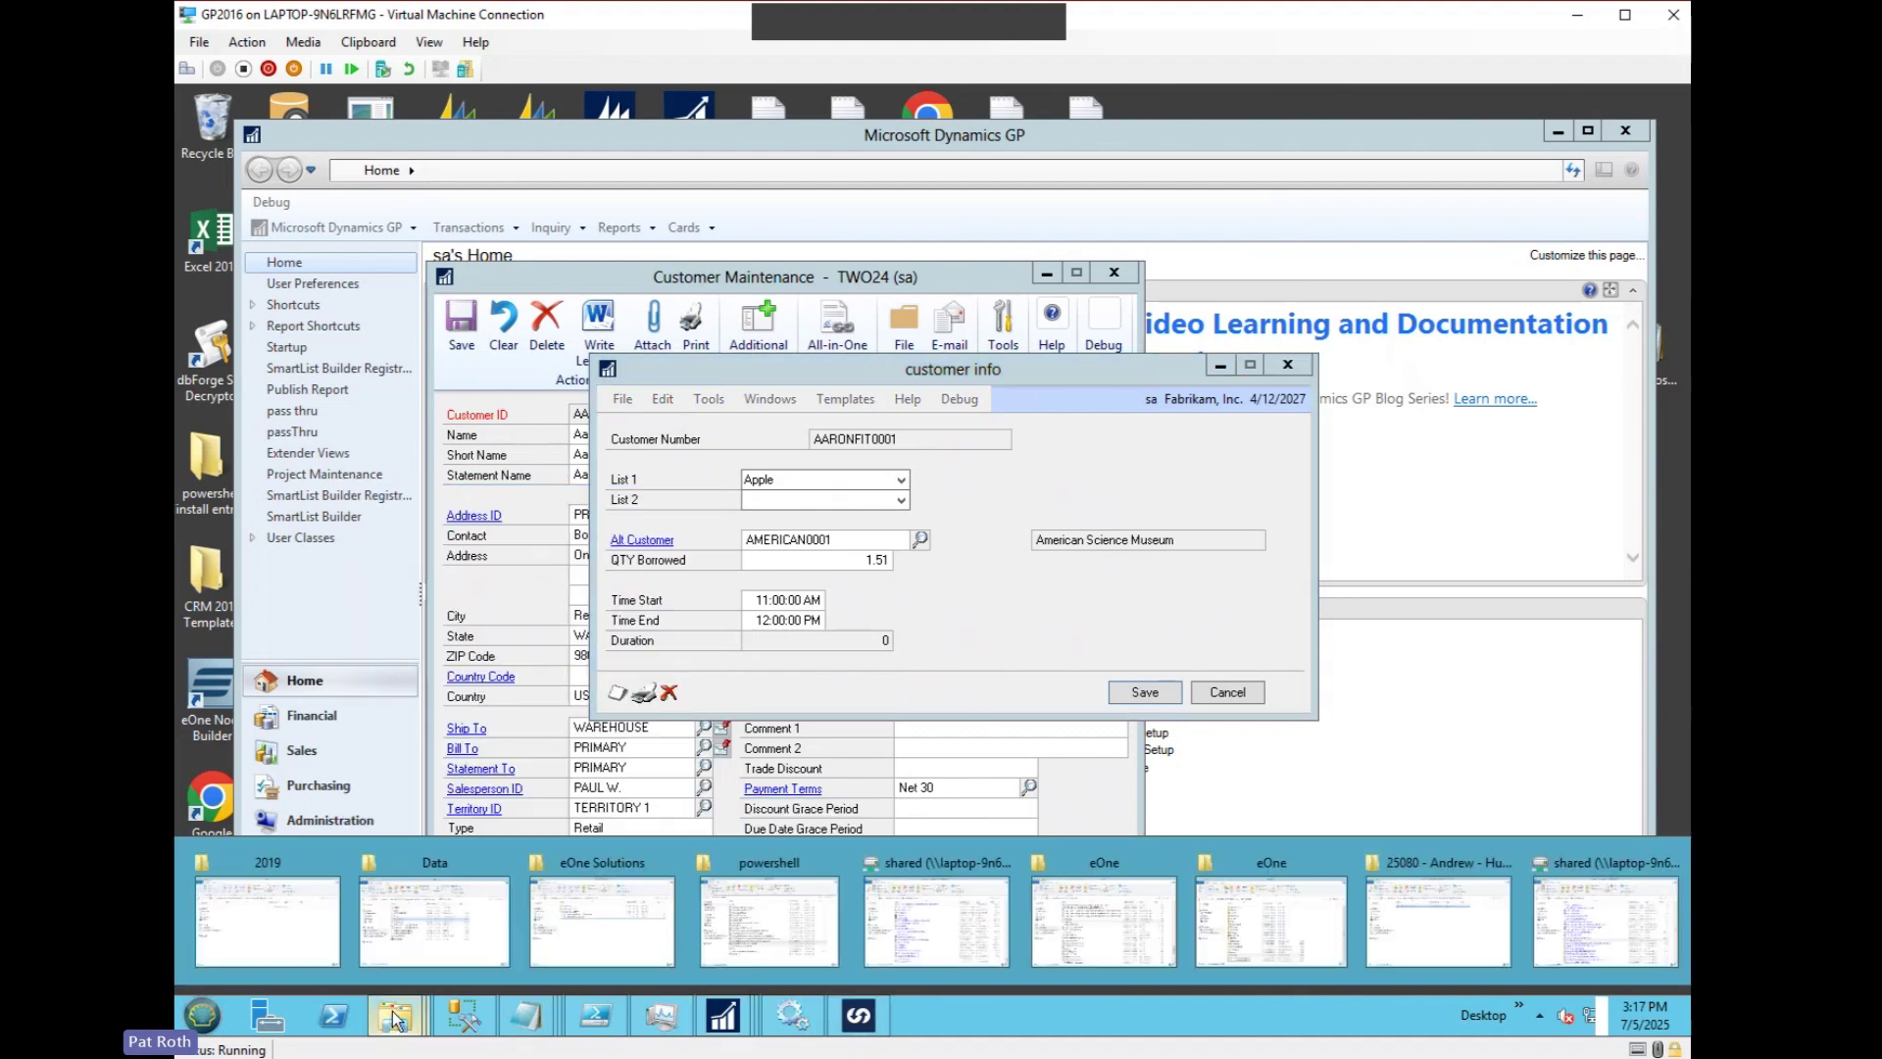
click(427, 936)
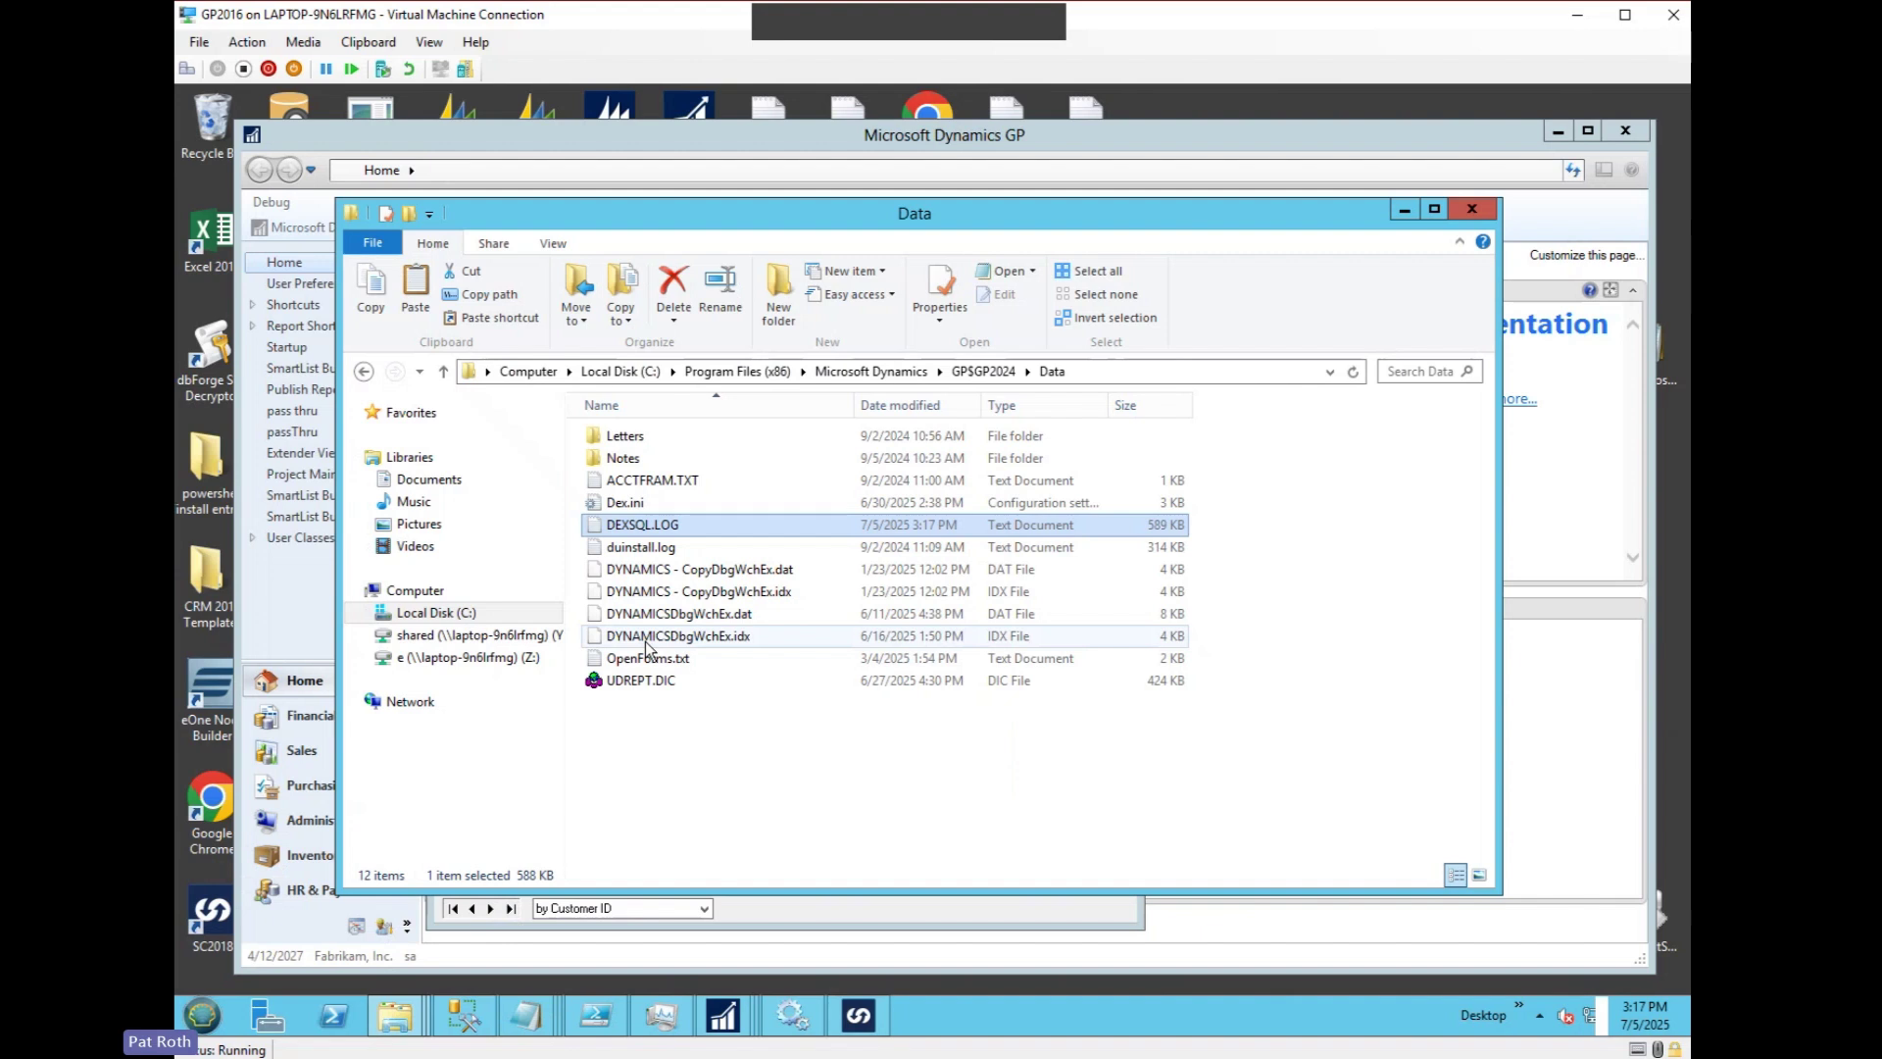
right_click(602, 524)
click(656, 757)
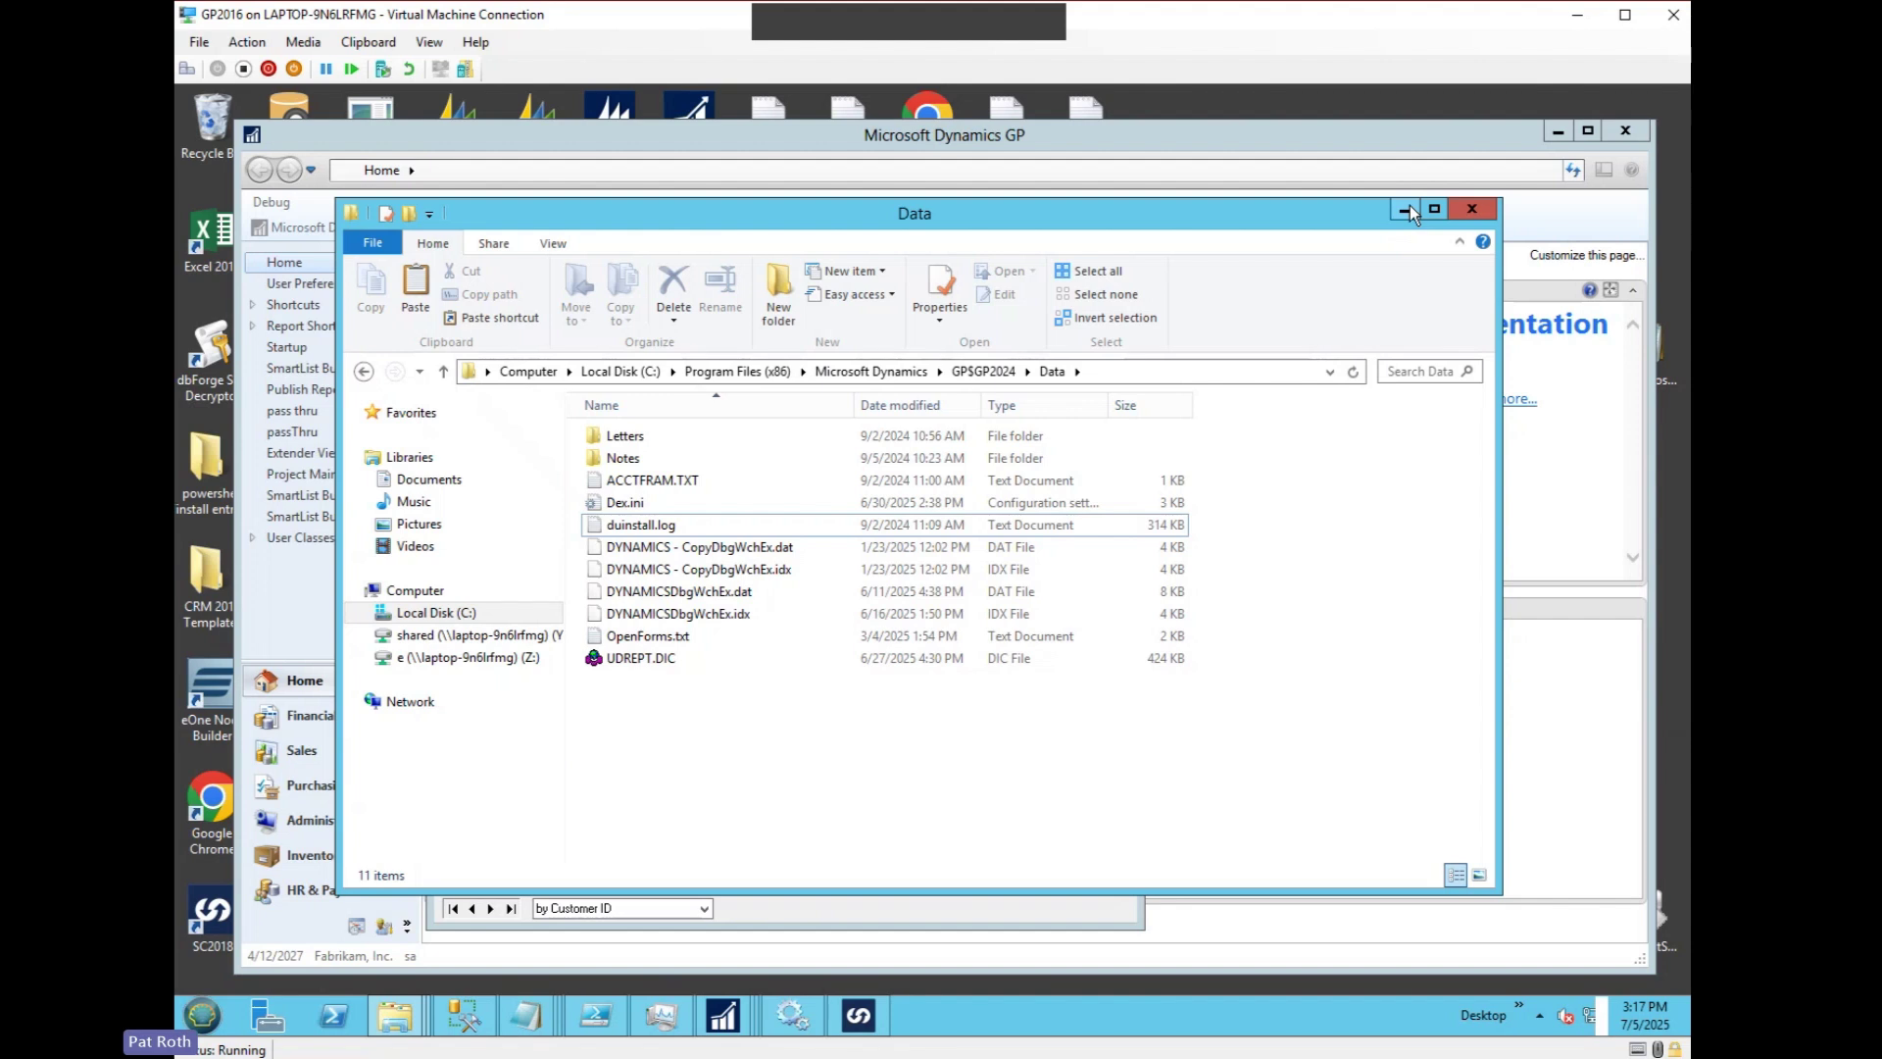
click(1407, 208)
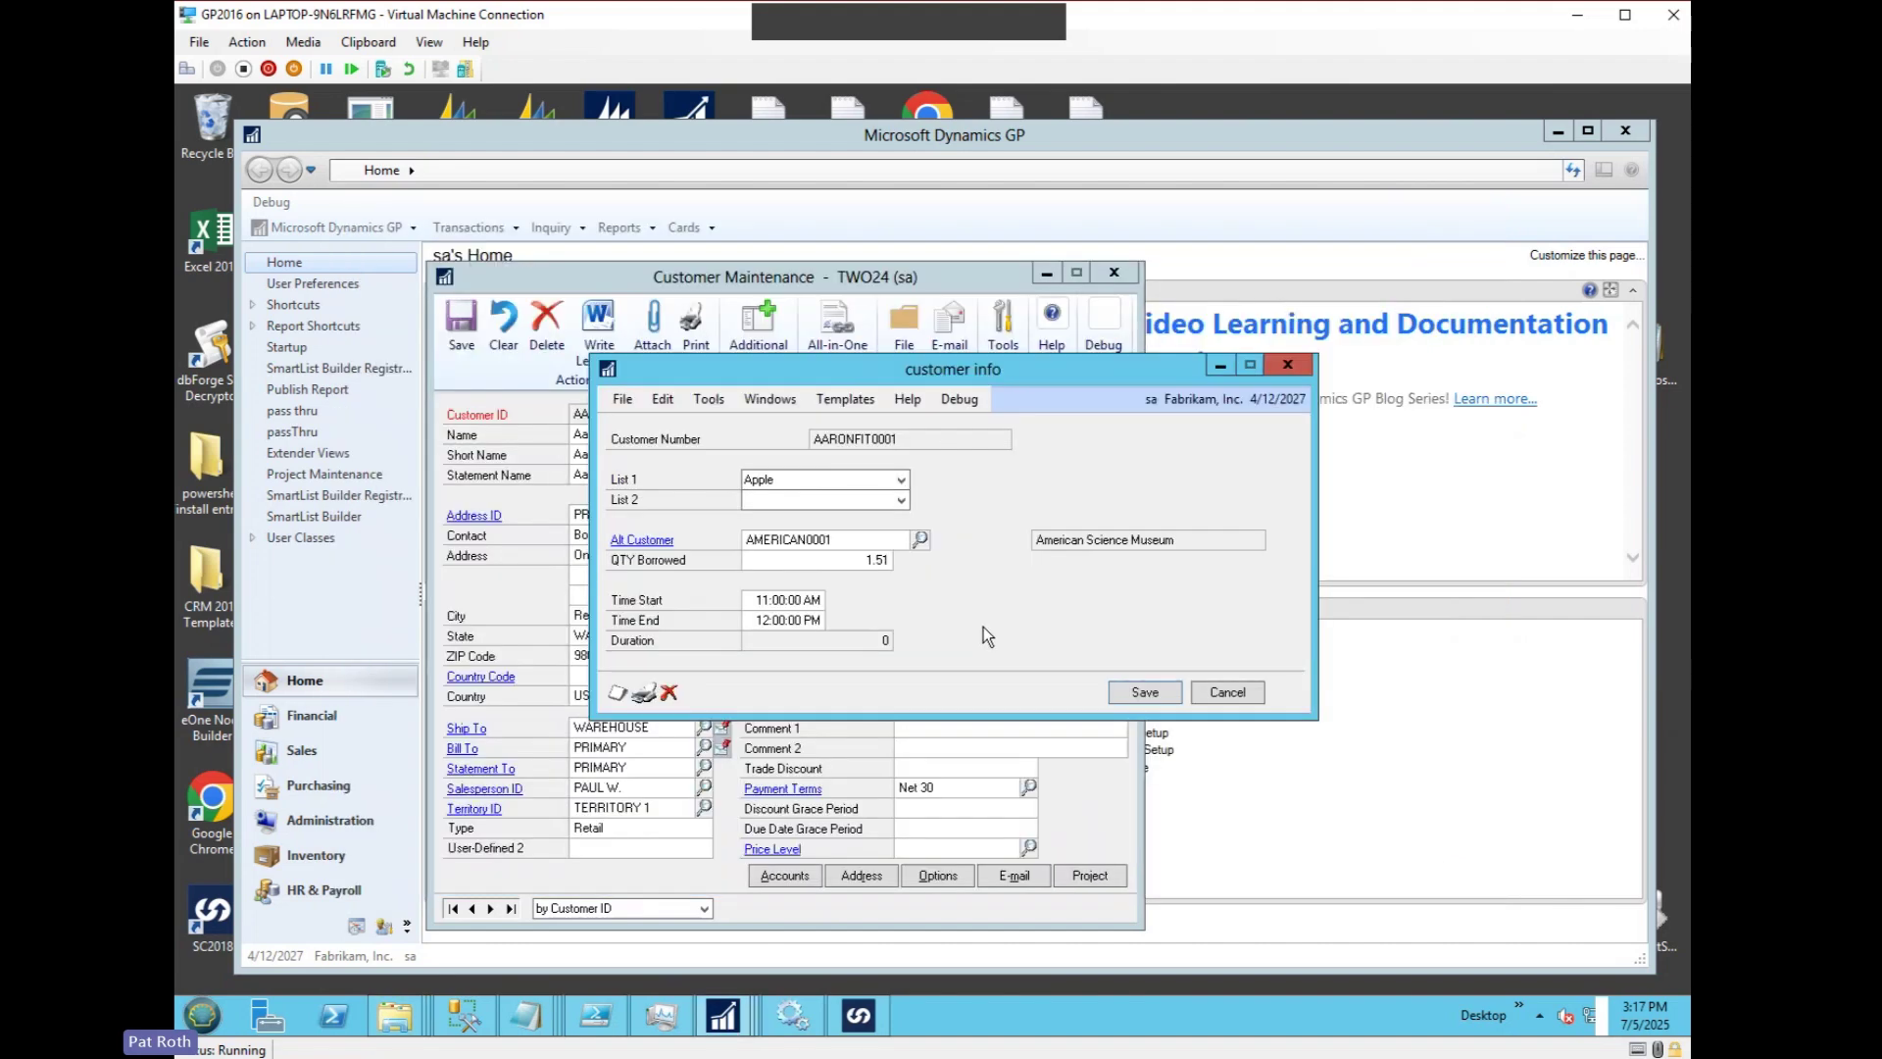
Save the customer info entry, then delete the regenerated DEXSQL.LOG from the Data folder.
click(1145, 692)
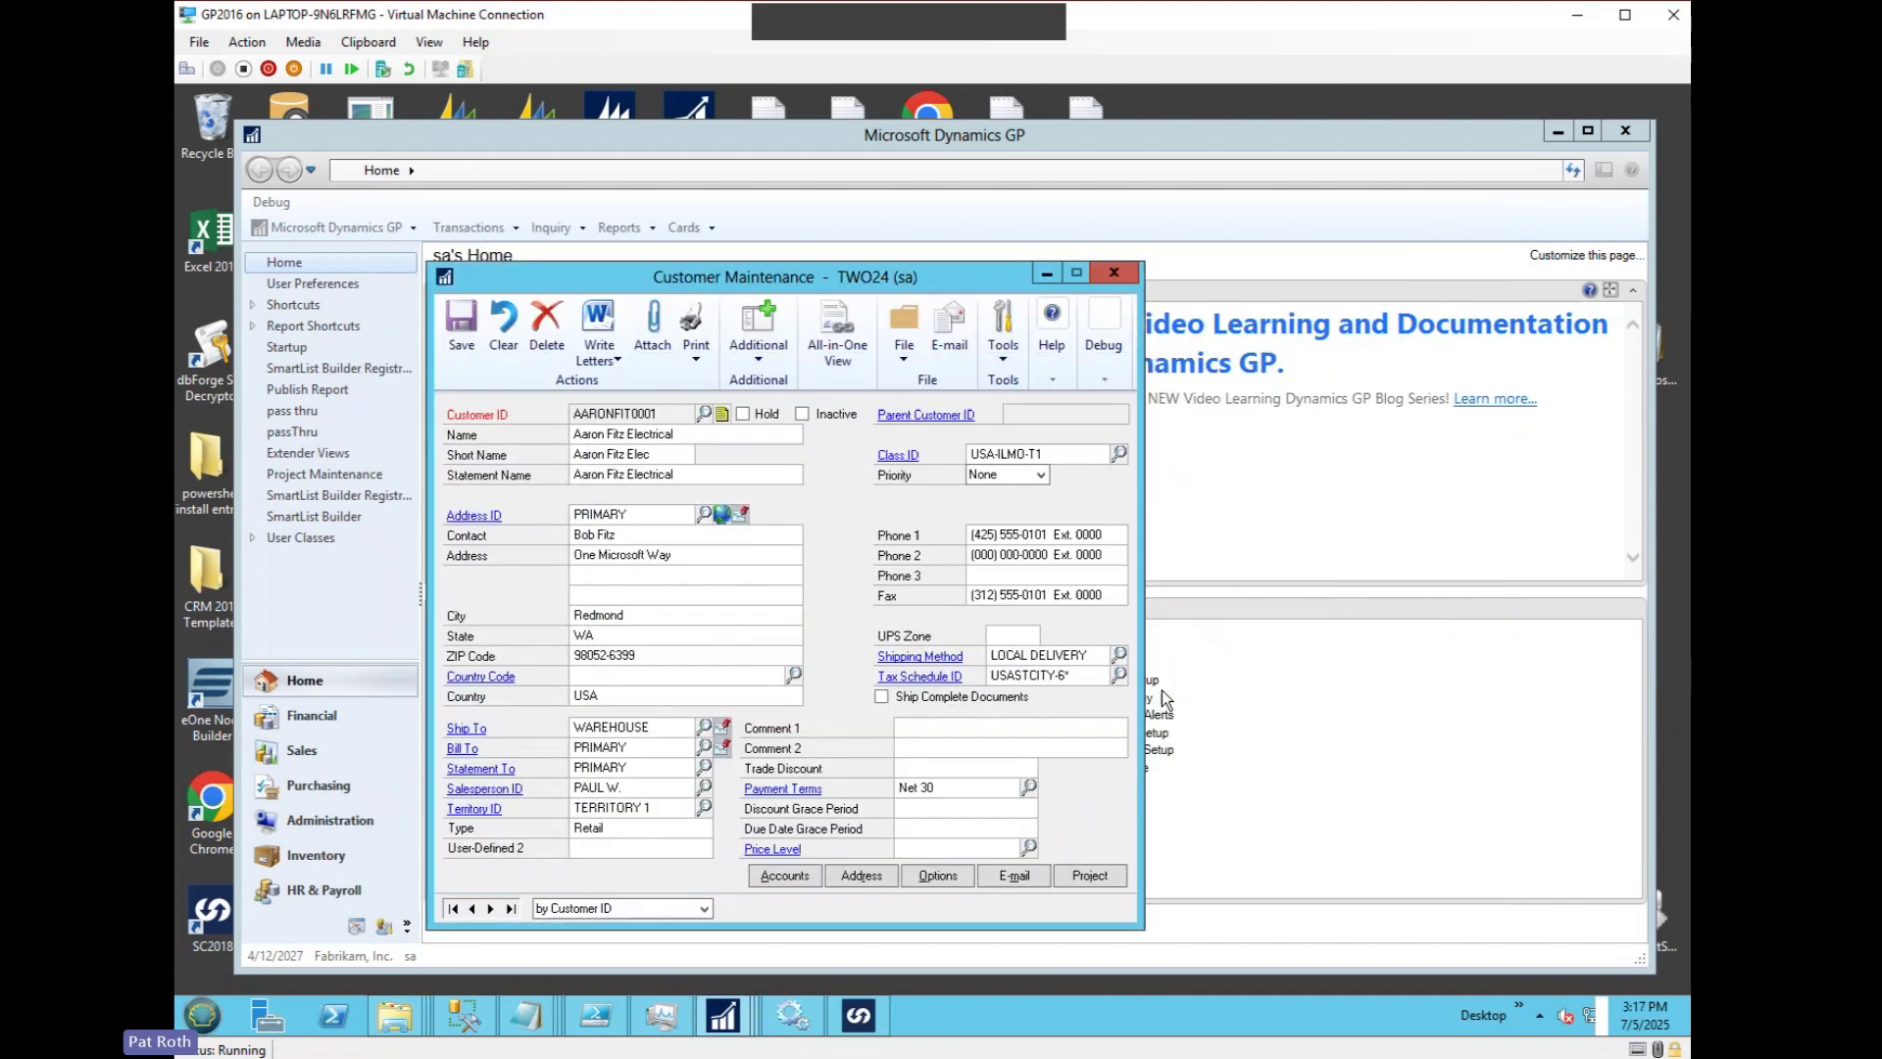
click(395, 1014)
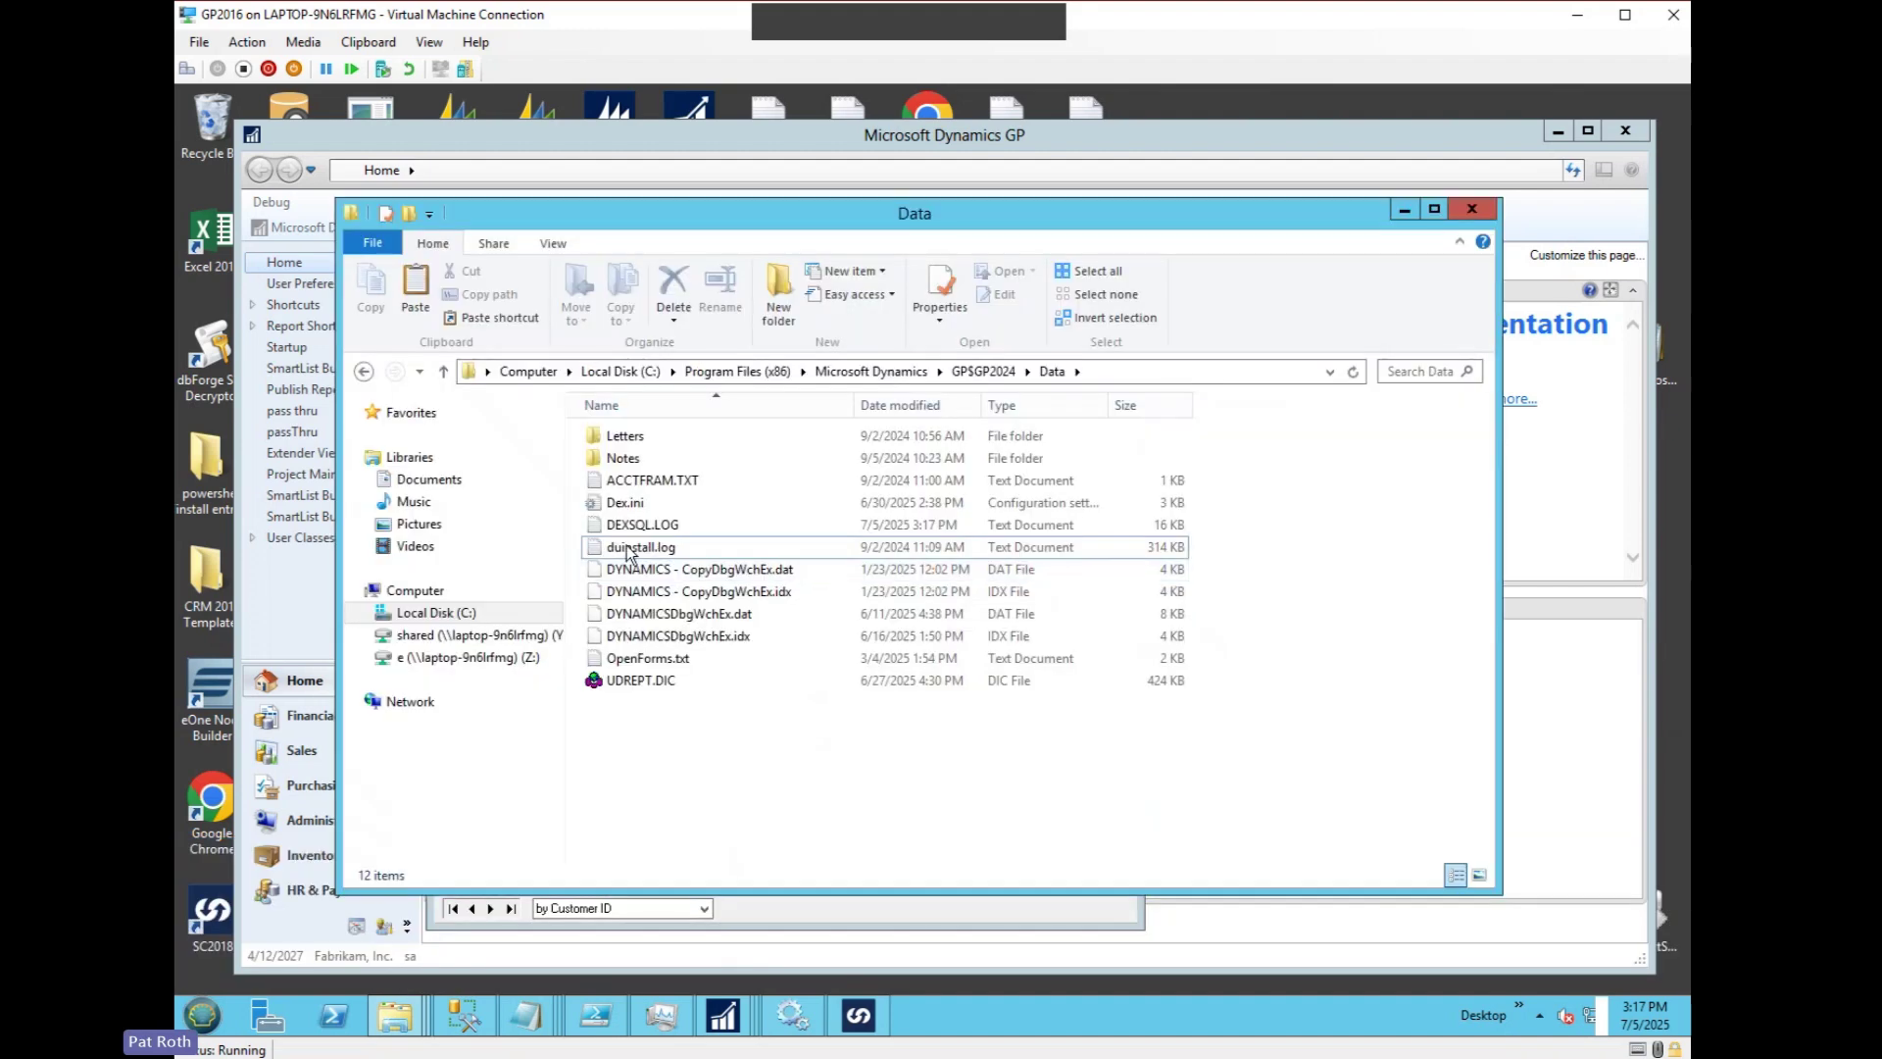
click(626, 522)
right_click(625, 521)
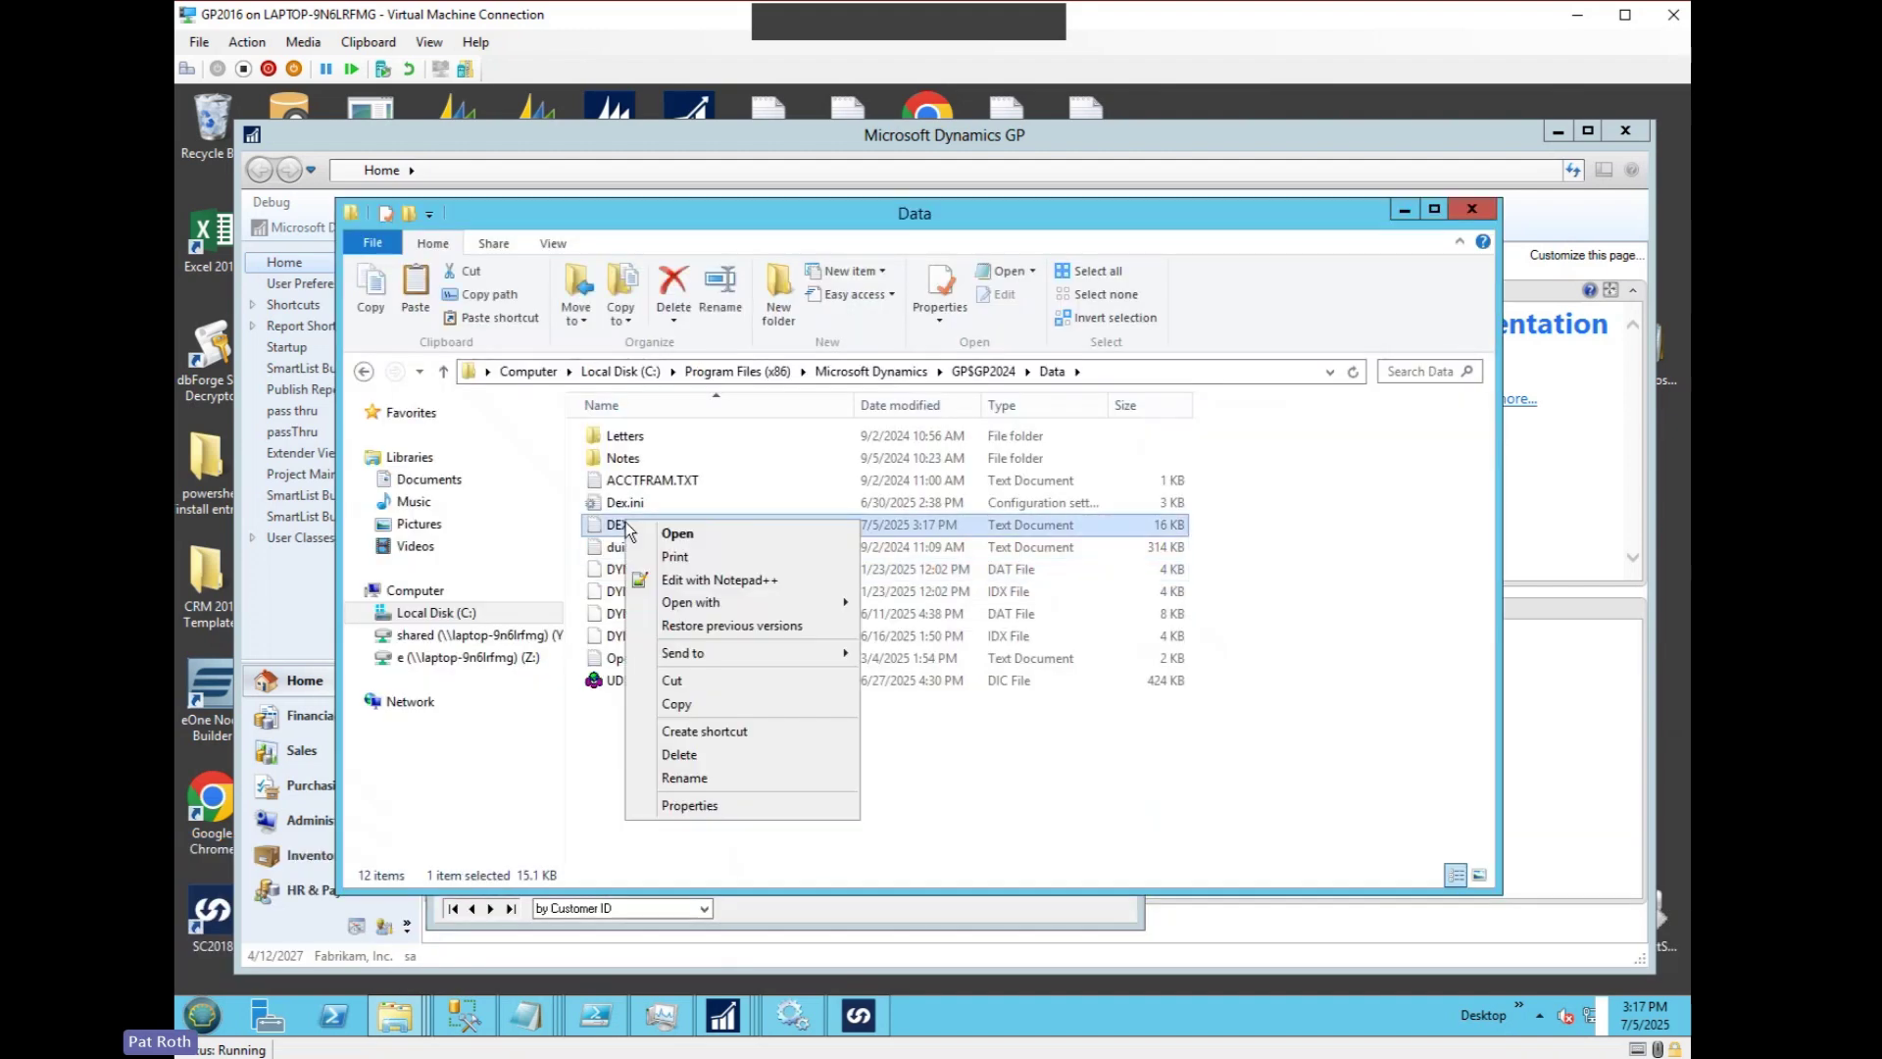
click(676, 755)
click(1404, 209)
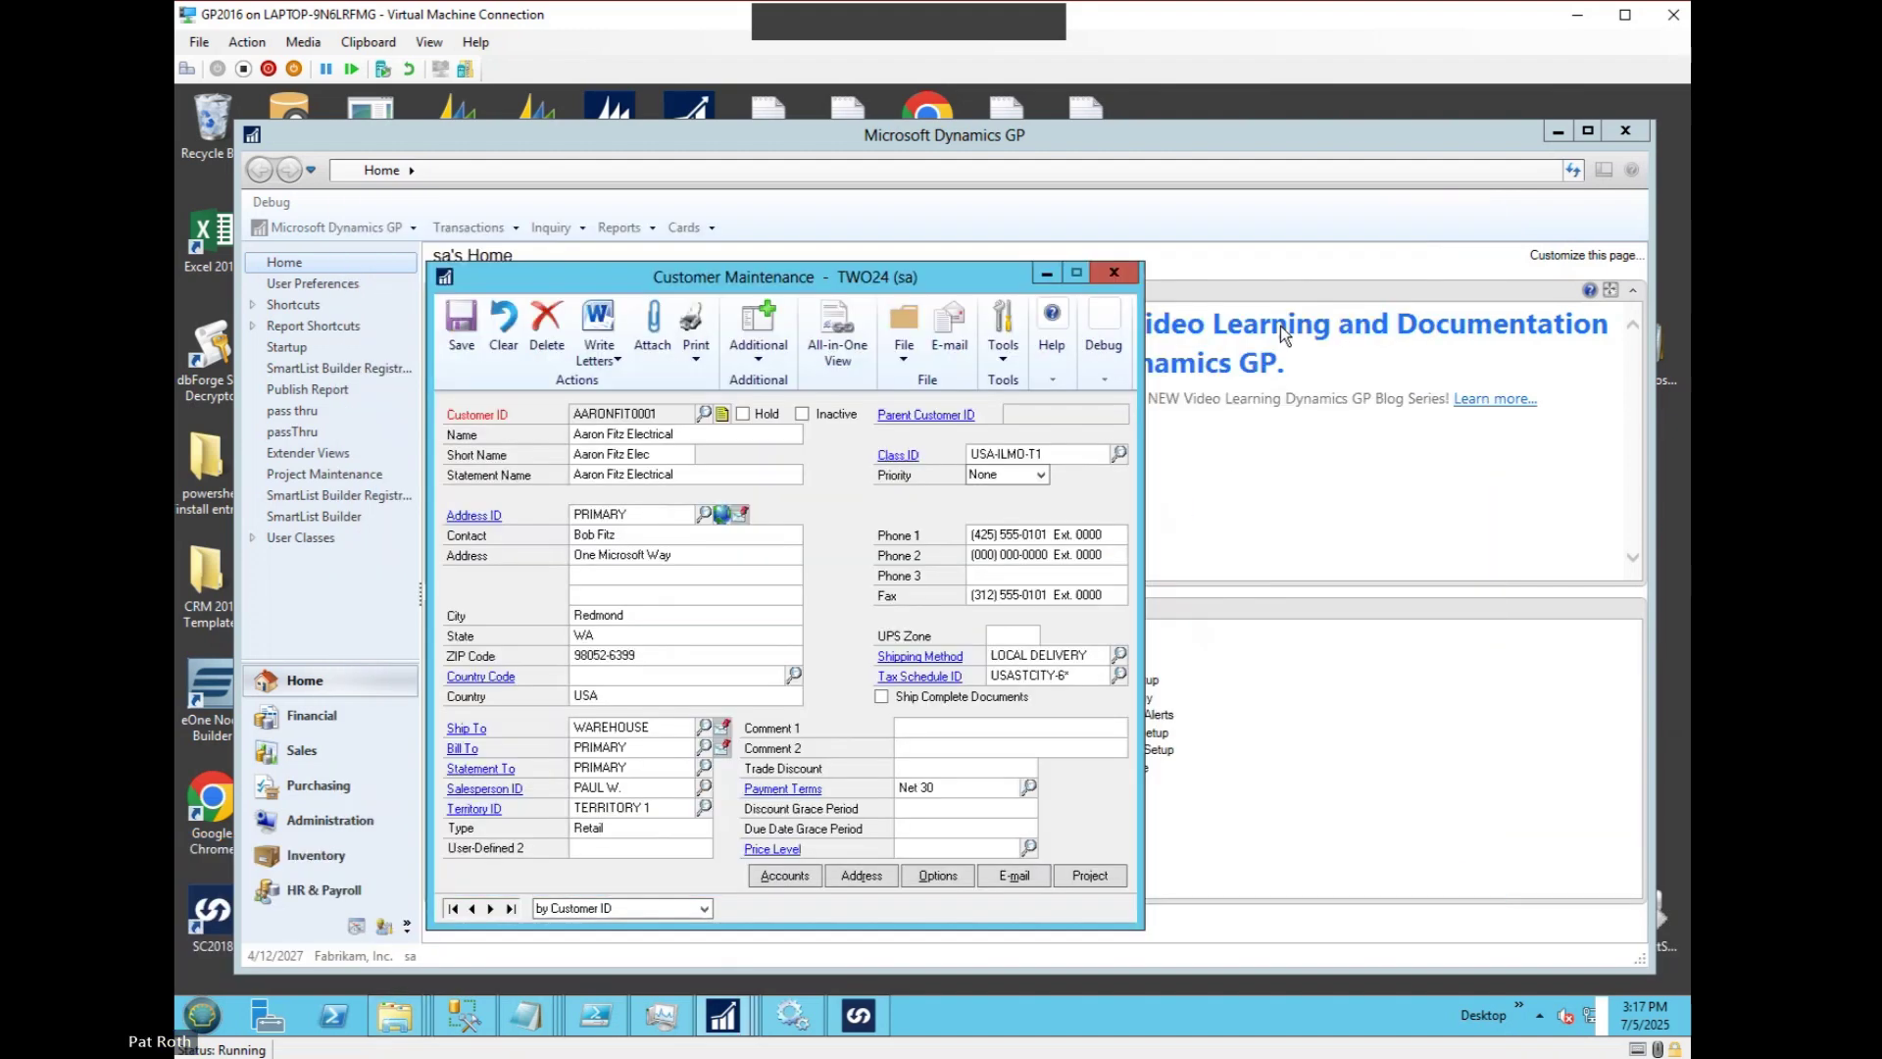
Reopen the customer info window for the loaded customer and set Time End to 11:15.
click(777, 348)
click(809, 406)
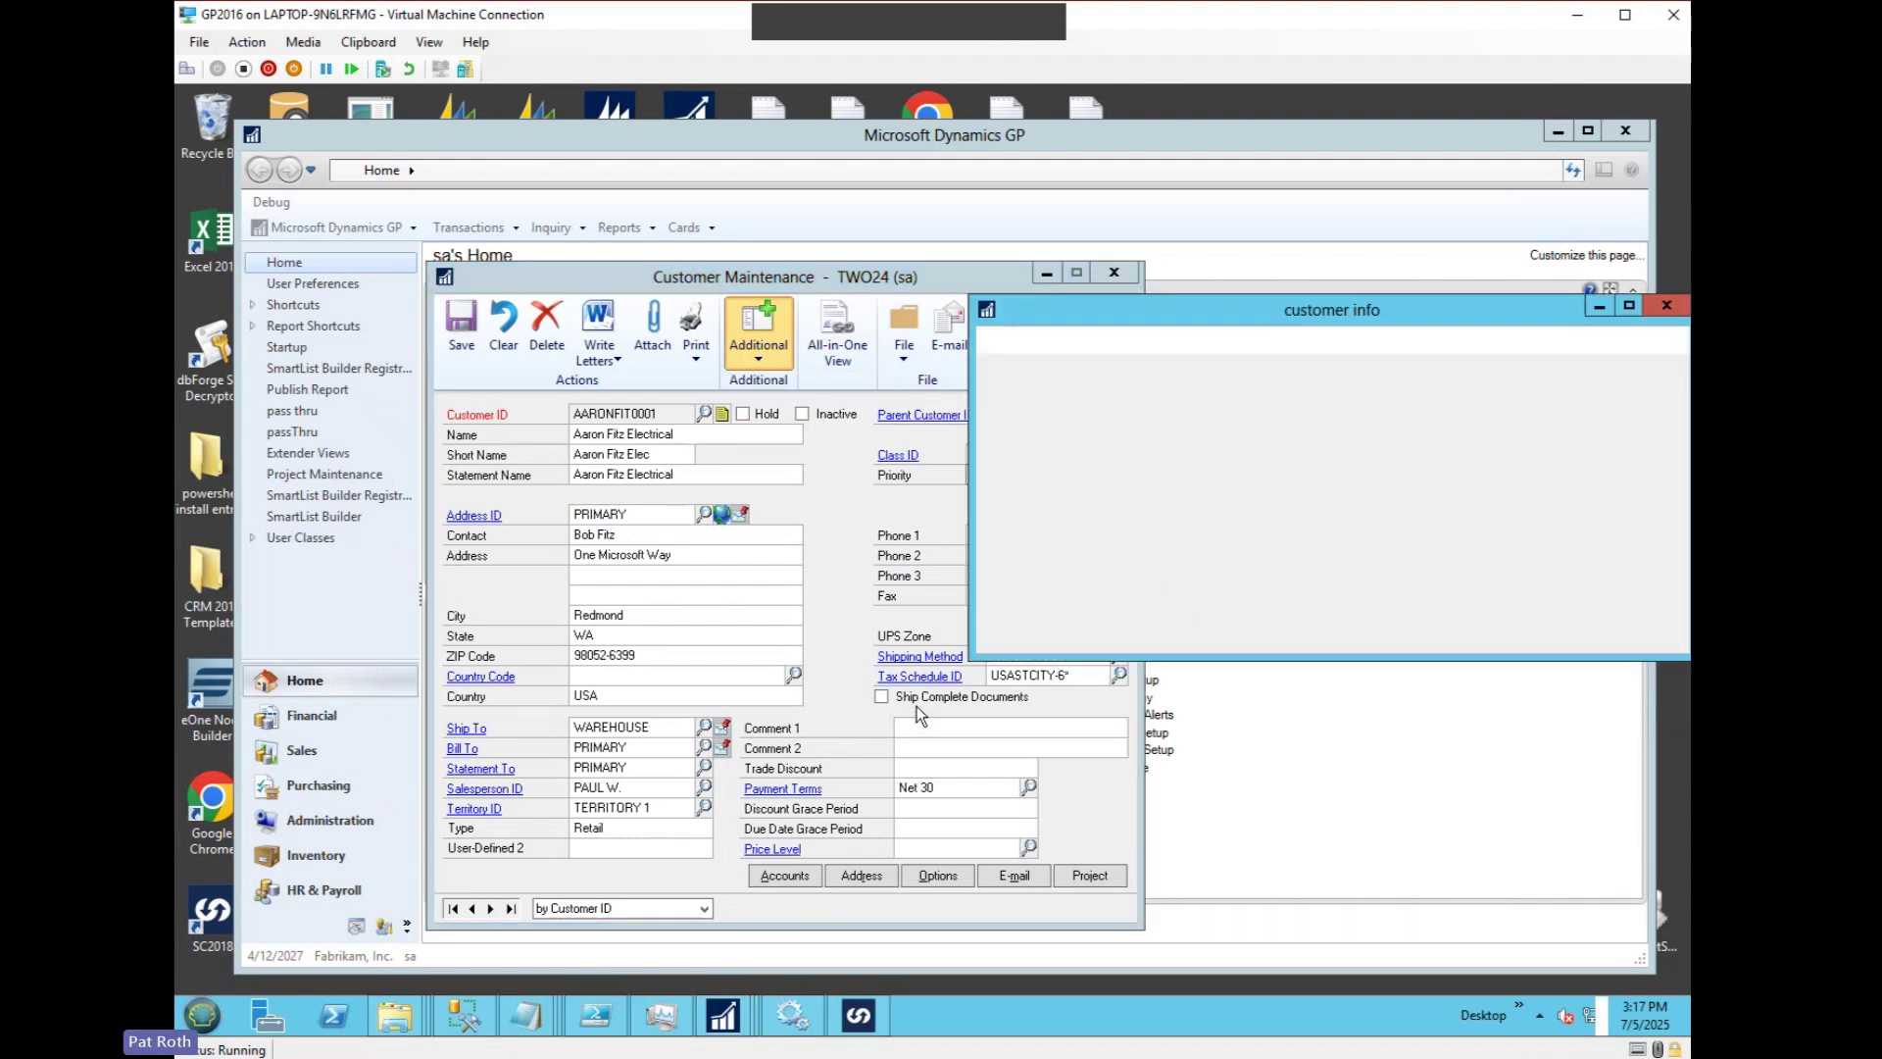
click(1165, 558)
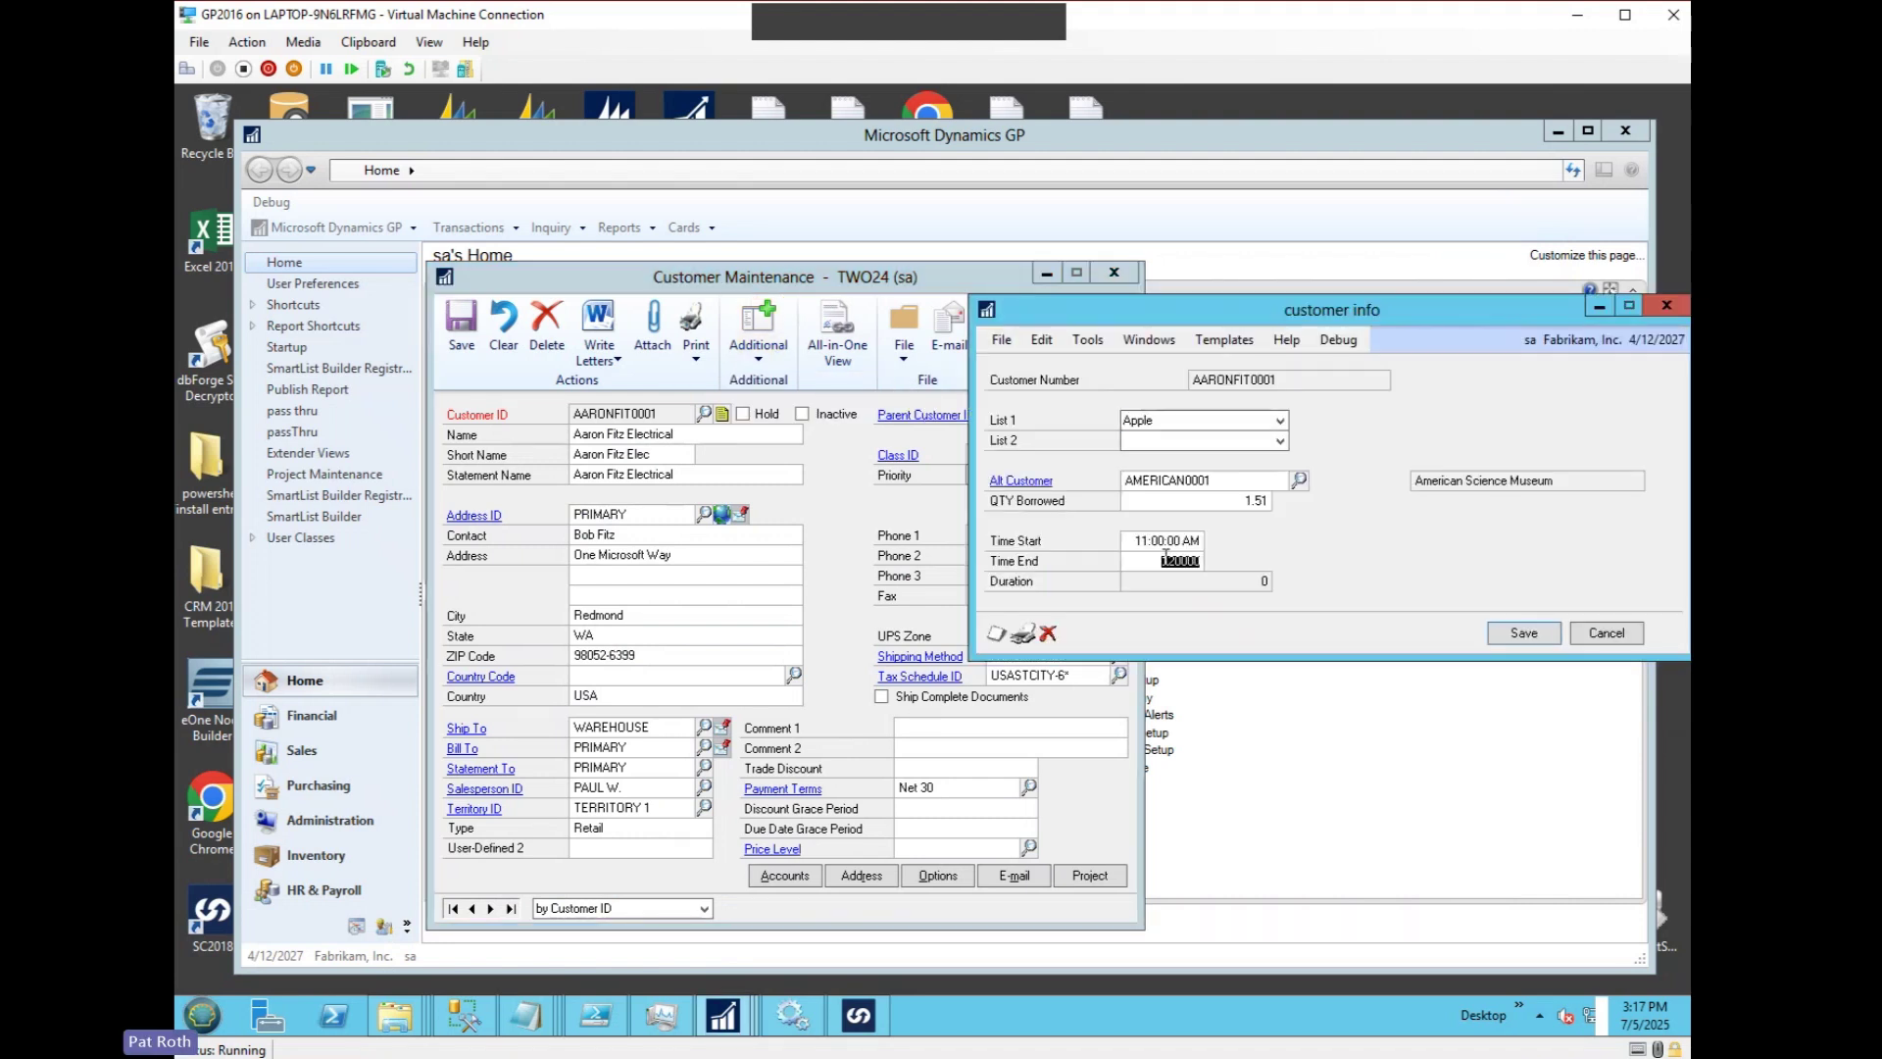
text(1115)
key(Tab)
Open the new DEXSQL.LOG from the Data folder and locate the New_Total update statement near its end.
click(397, 1020)
click(434, 919)
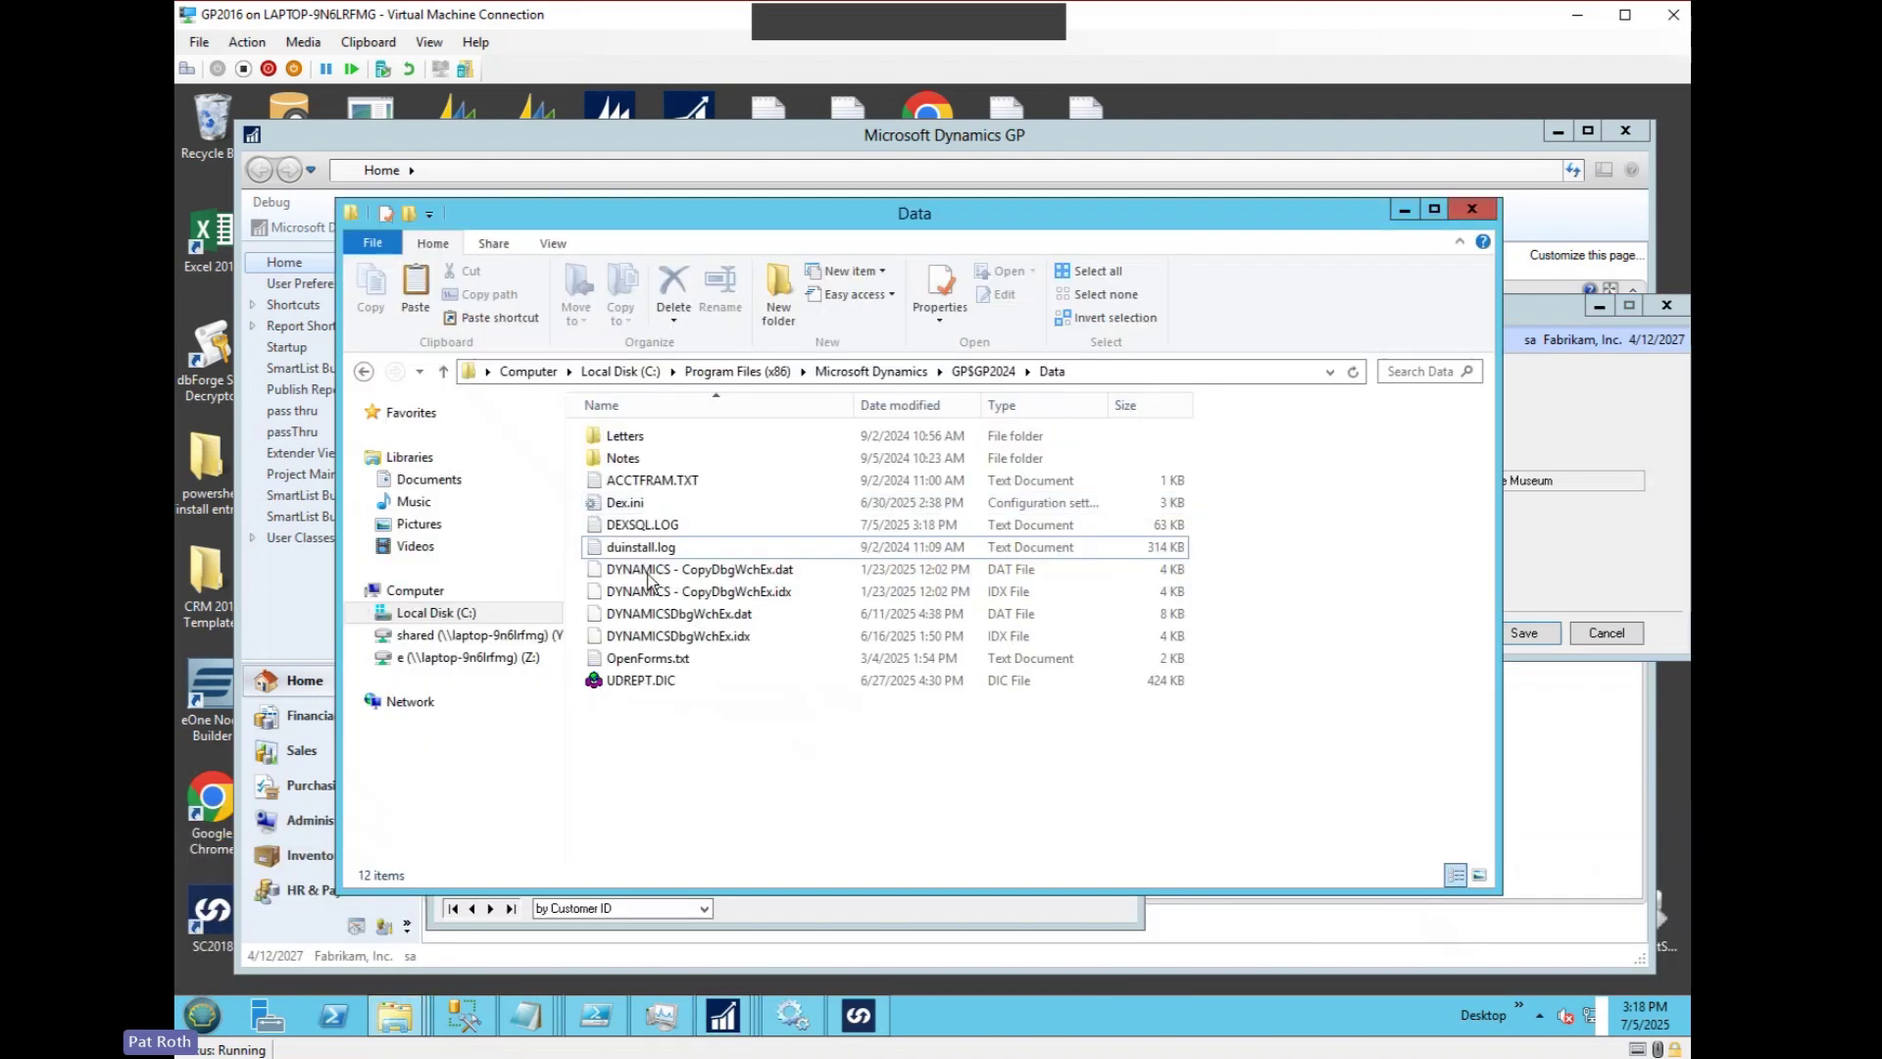
double_click(603, 520)
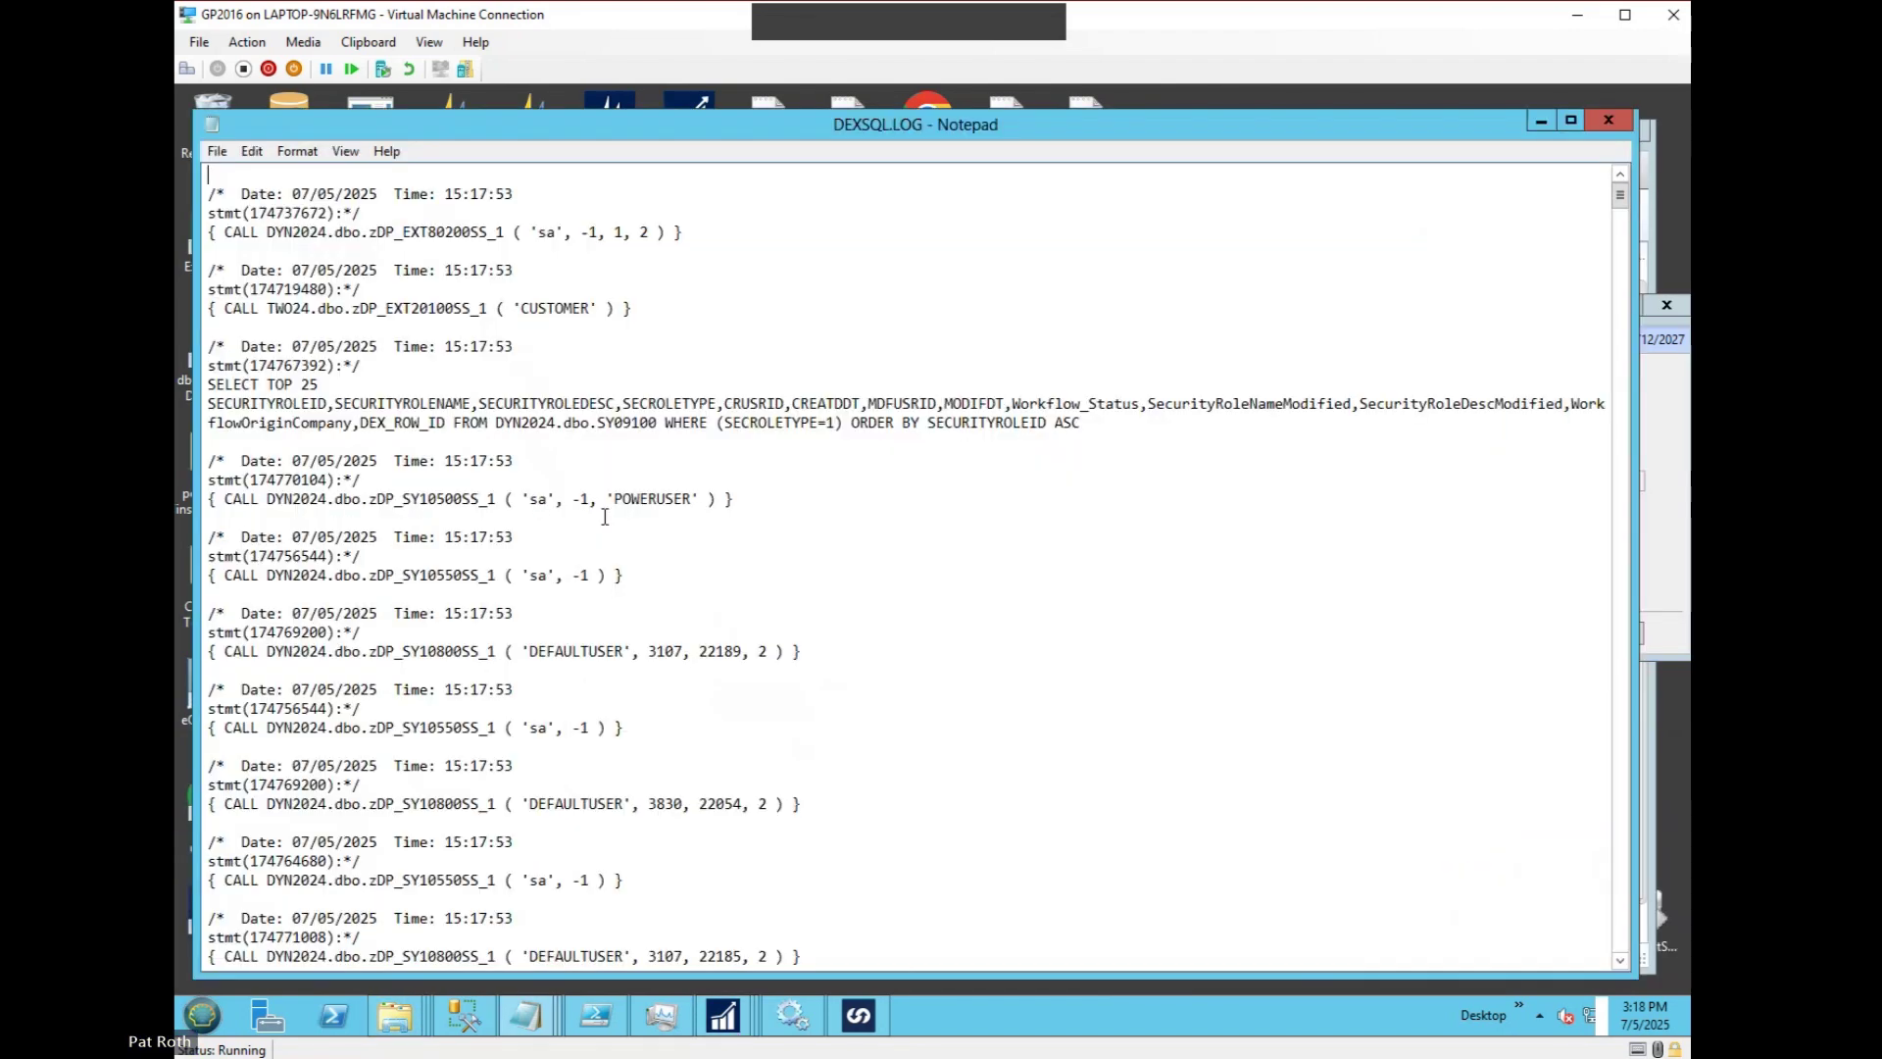
drag(1620, 196, 1629, 968)
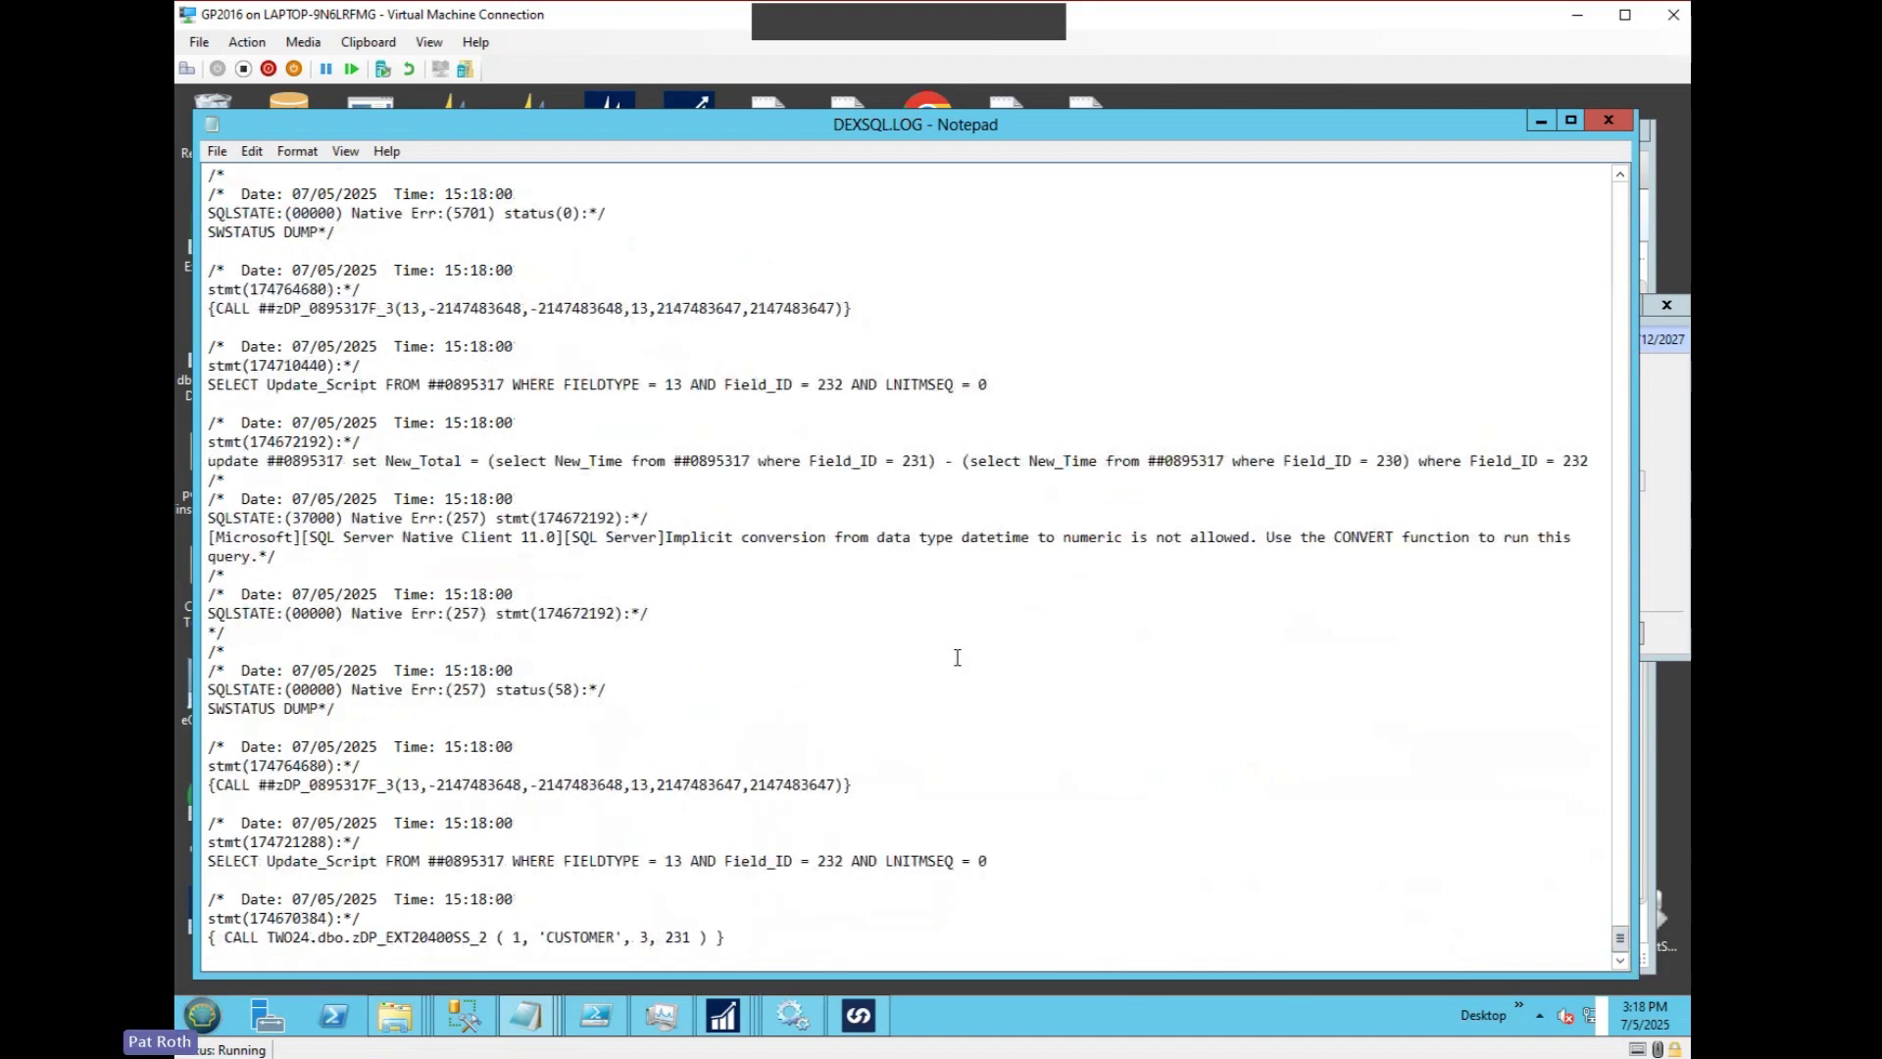
click(719, 575)
drag(207, 458, 208, 477)
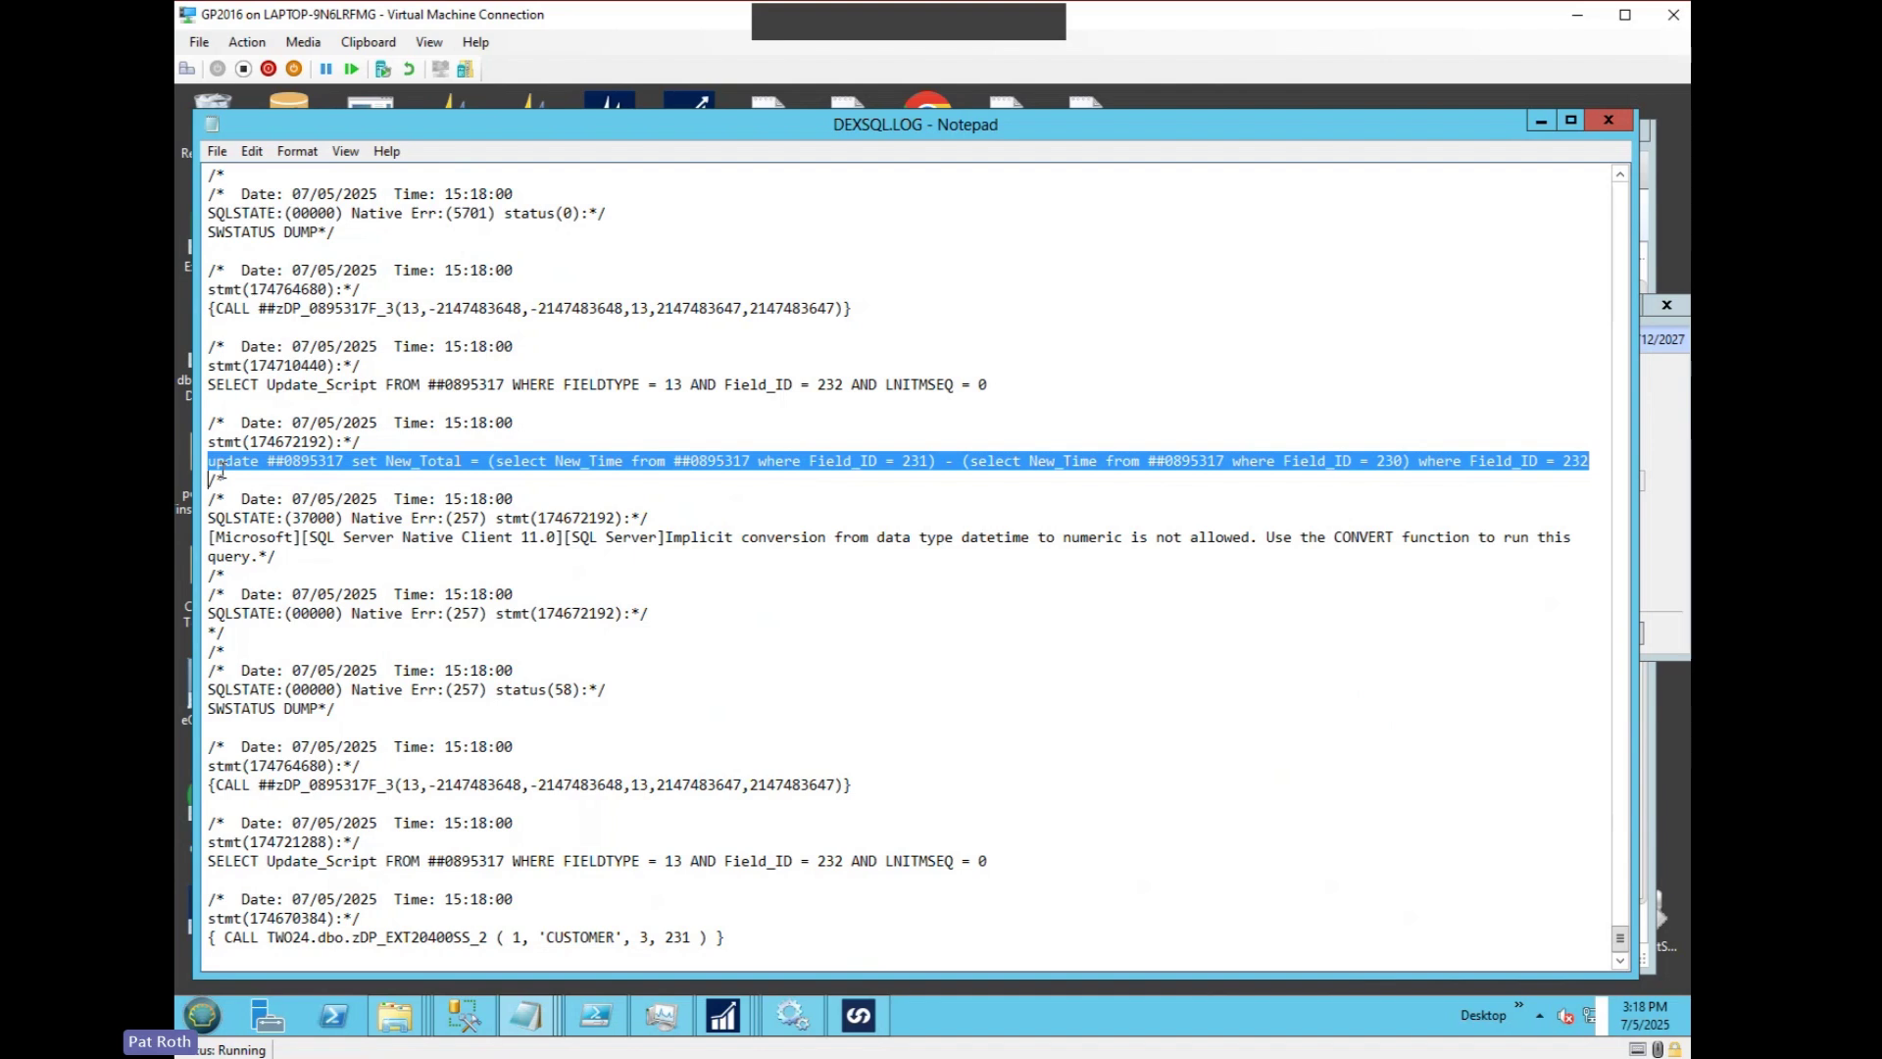
Examine the temporary table name and the two New_Time subqueries for Field_ID 231 and 230 in the update statement.
click(670, 460)
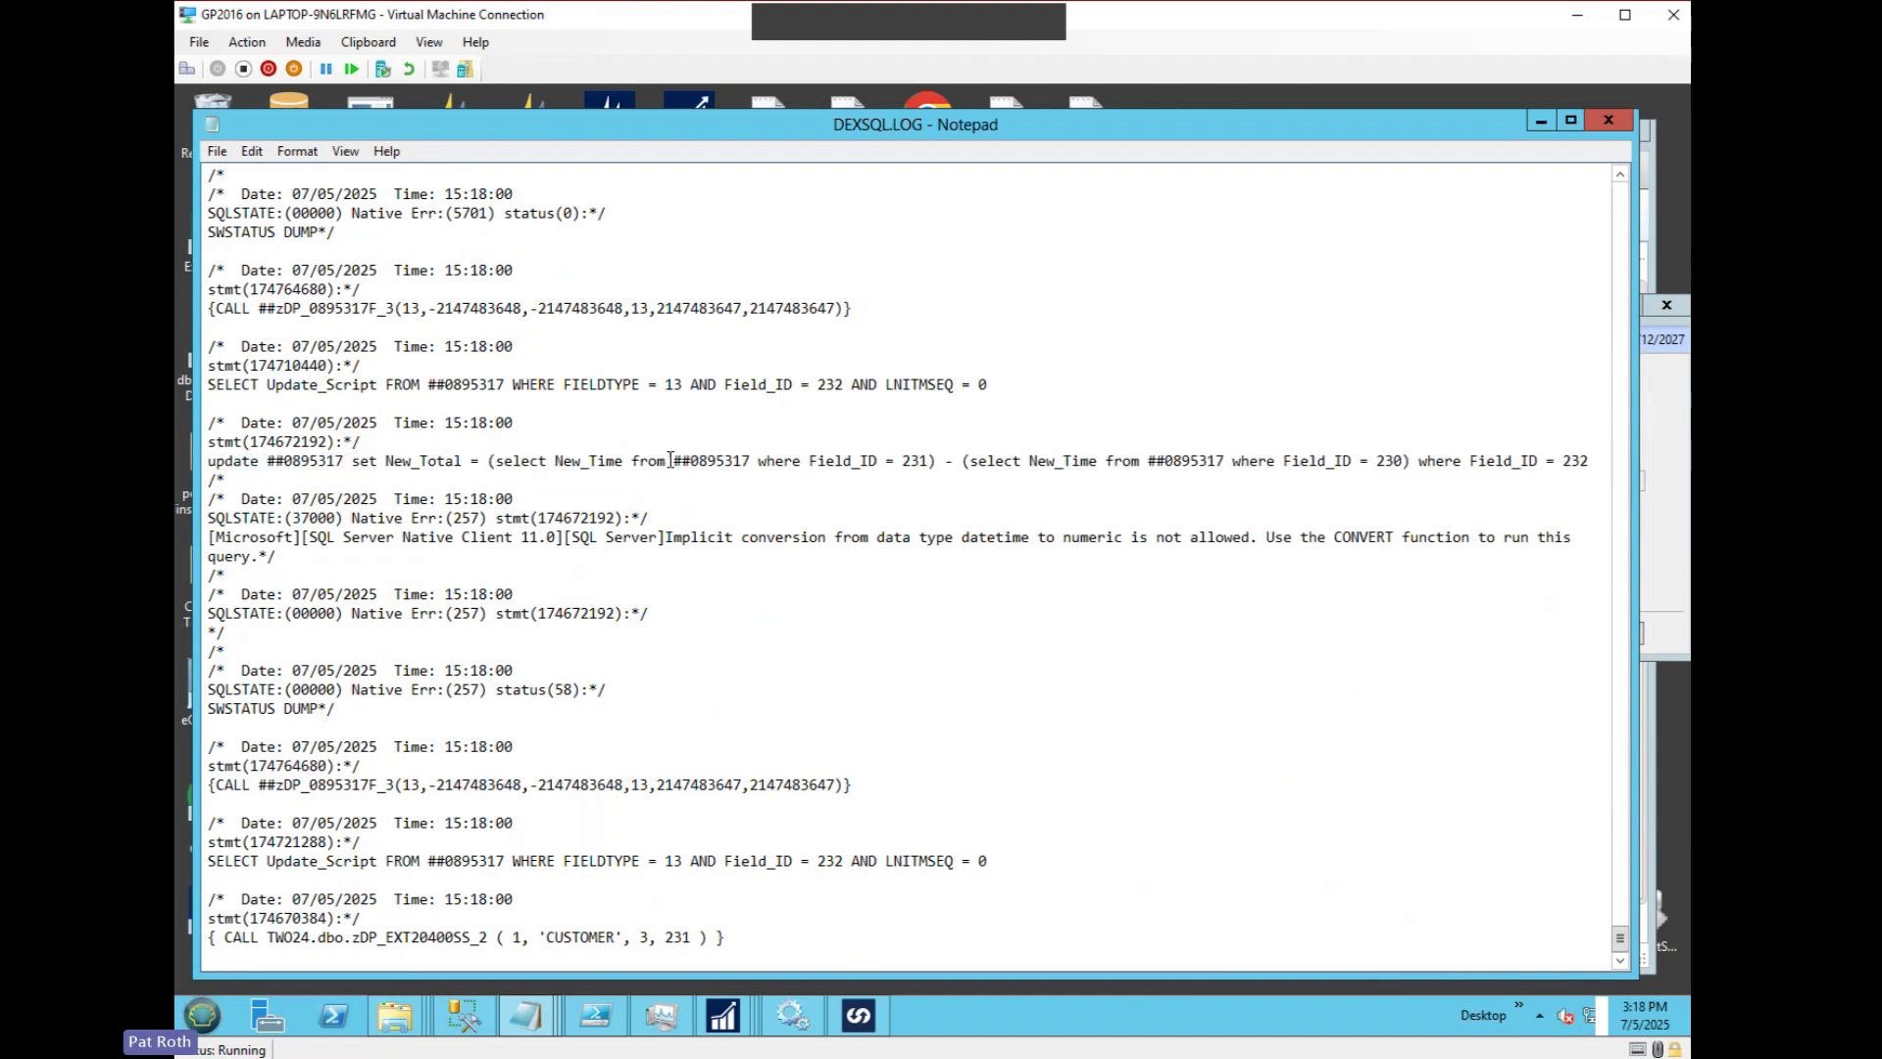
drag(670, 460, 750, 460)
click(854, 461)
drag(495, 460, 929, 461)
click(992, 462)
drag(972, 461, 1406, 461)
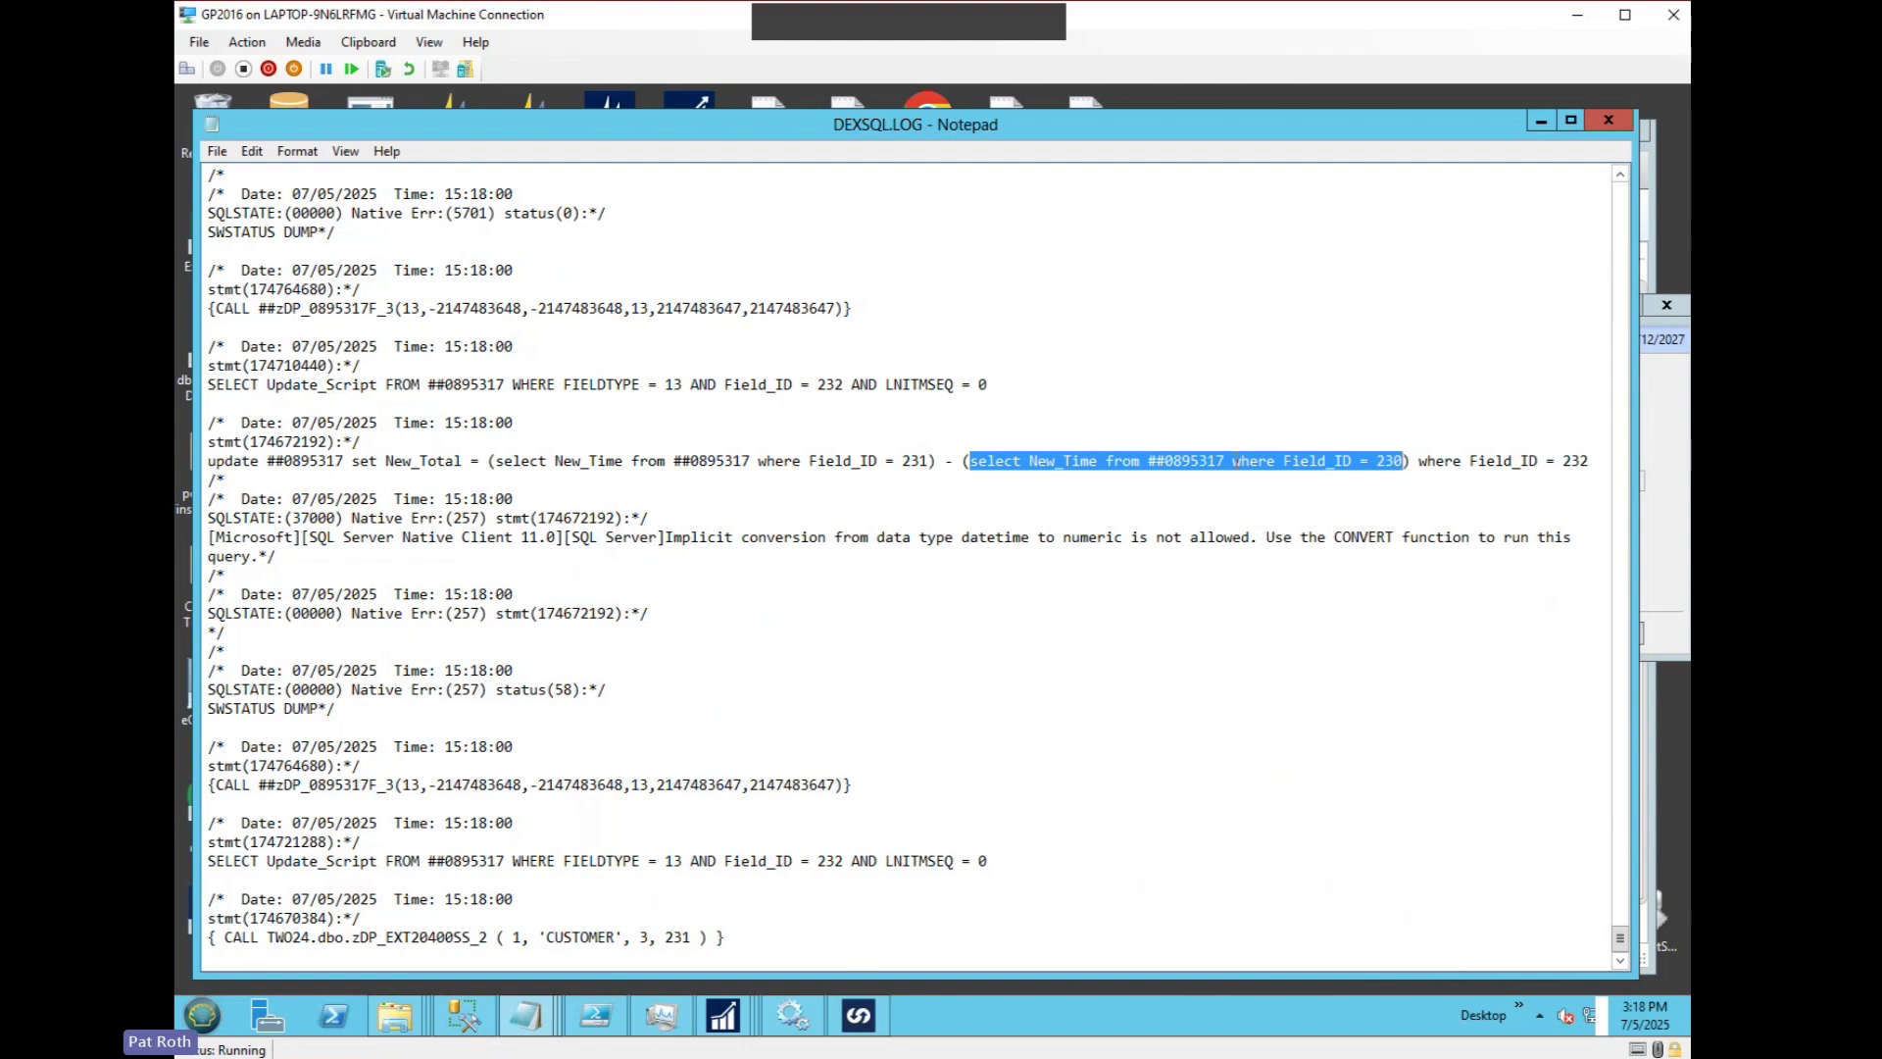
Examine how the statement sets New_Total, its Field_ID = 232 condition and the full subtraction expression.
click(490, 458)
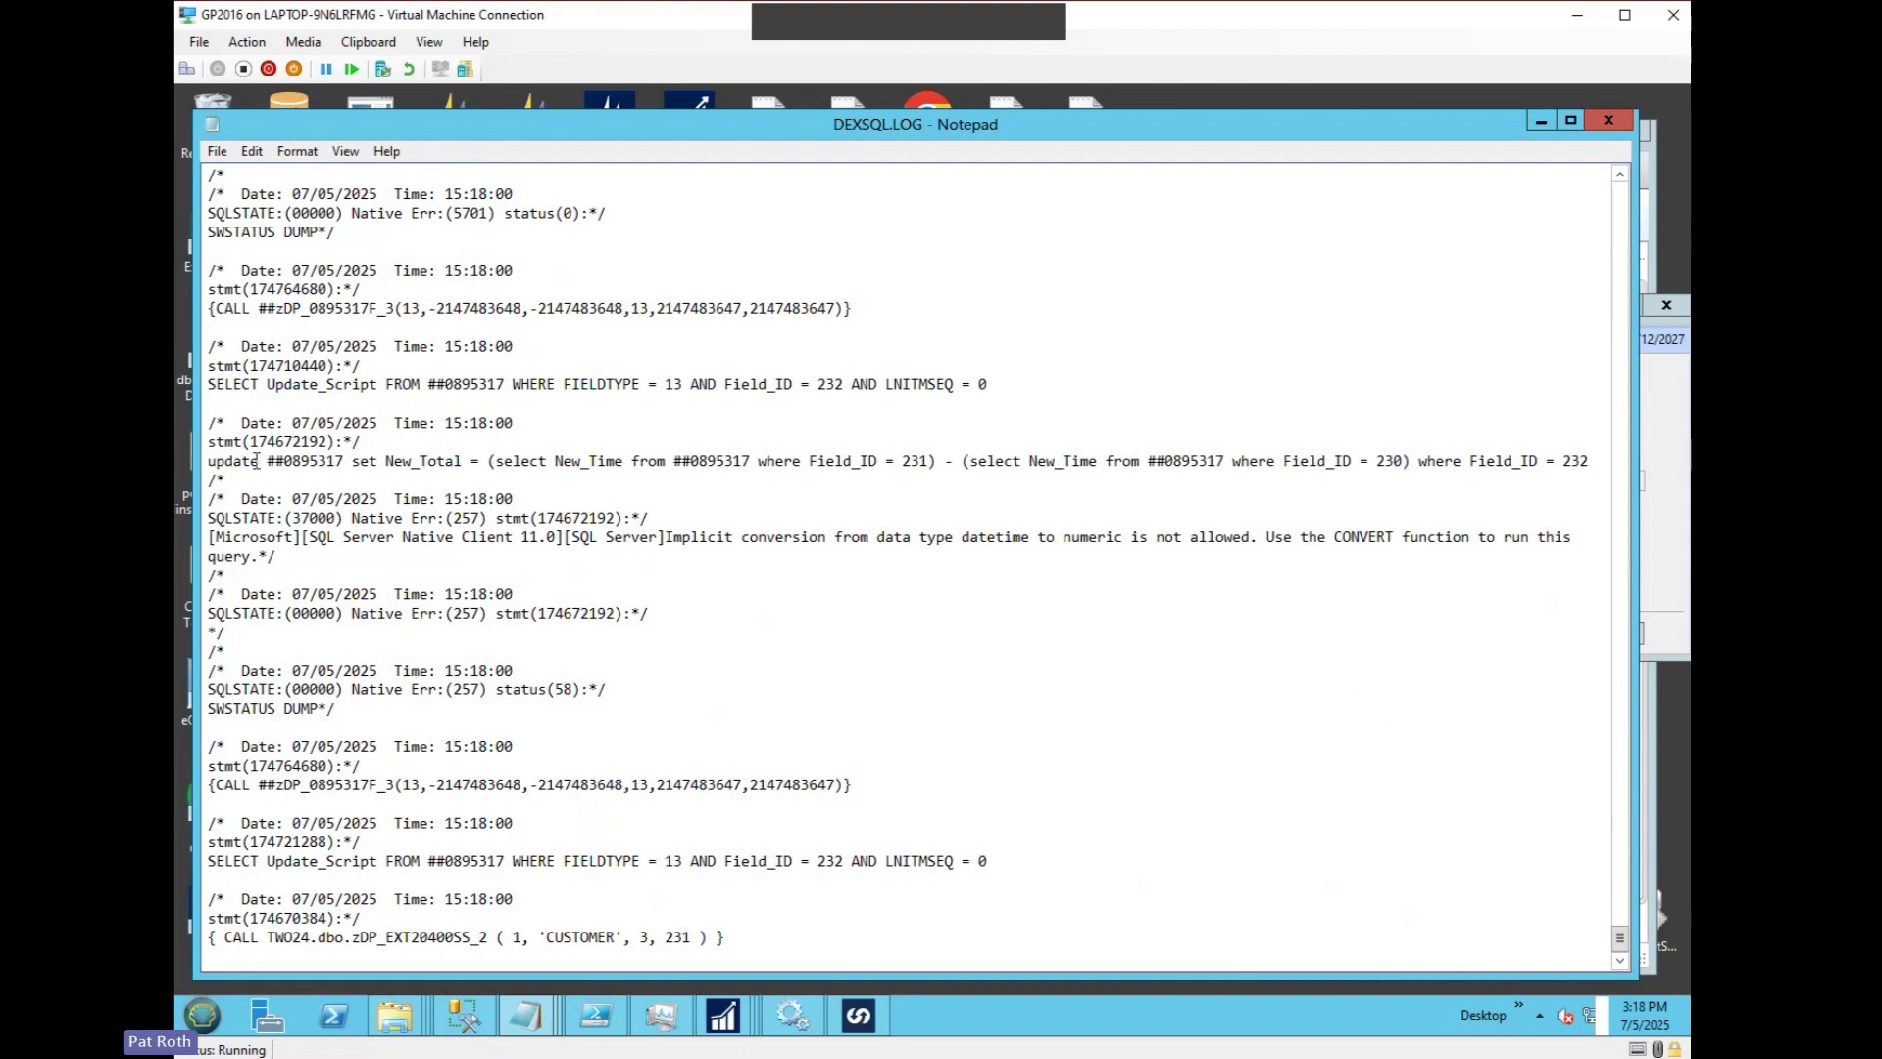
drag(209, 460, 463, 463)
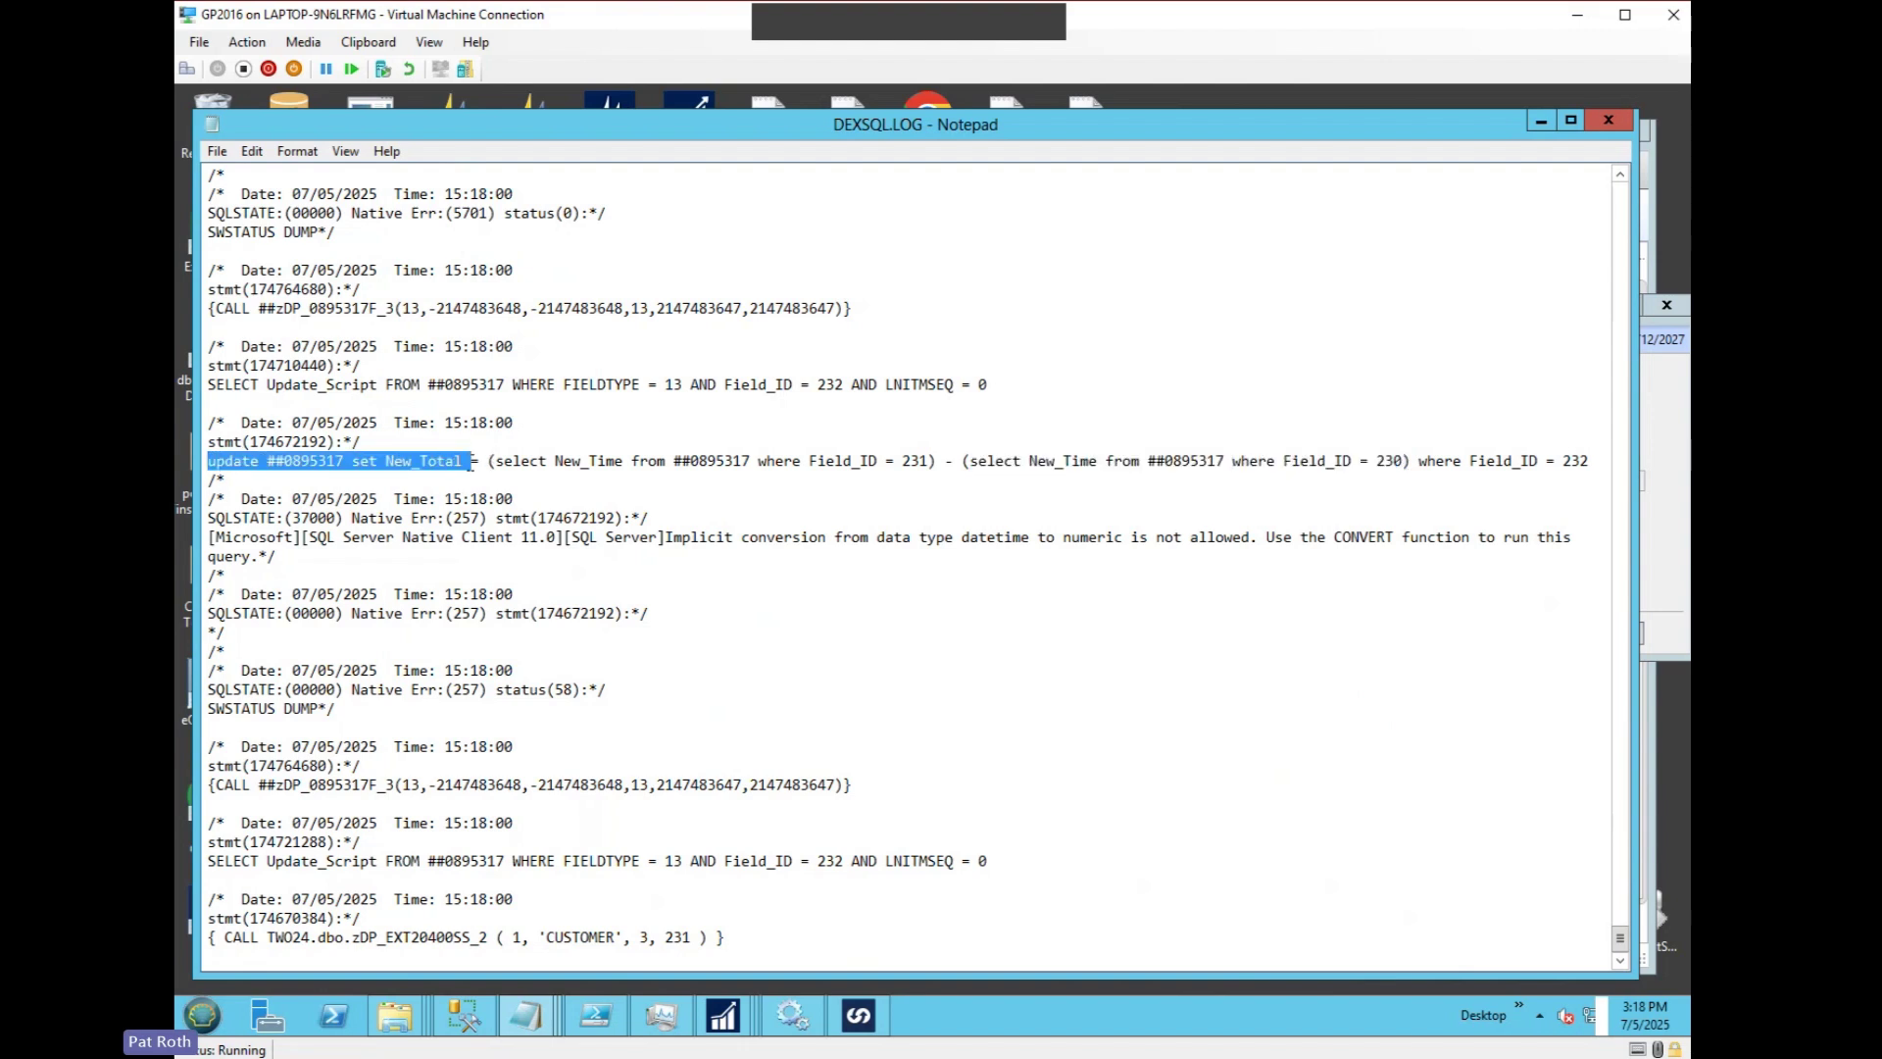
double_click(423, 465)
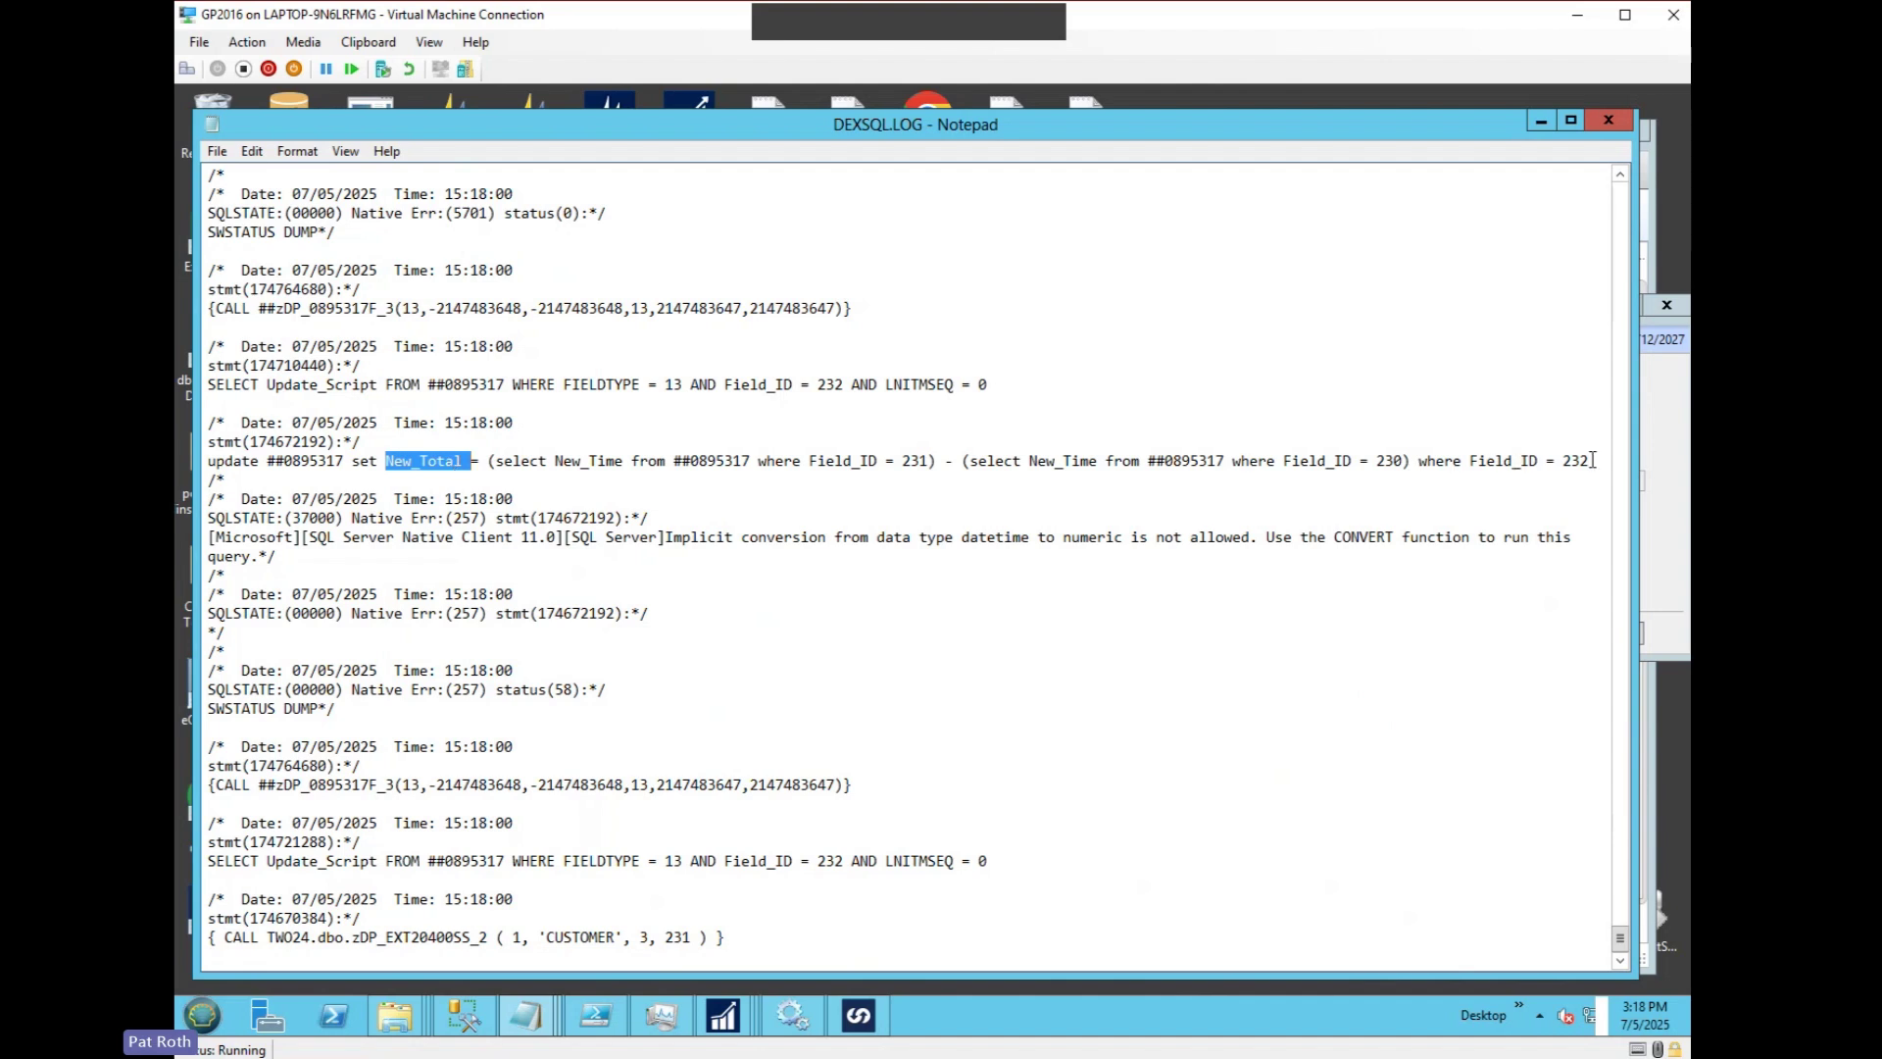
drag(1593, 461, 1419, 462)
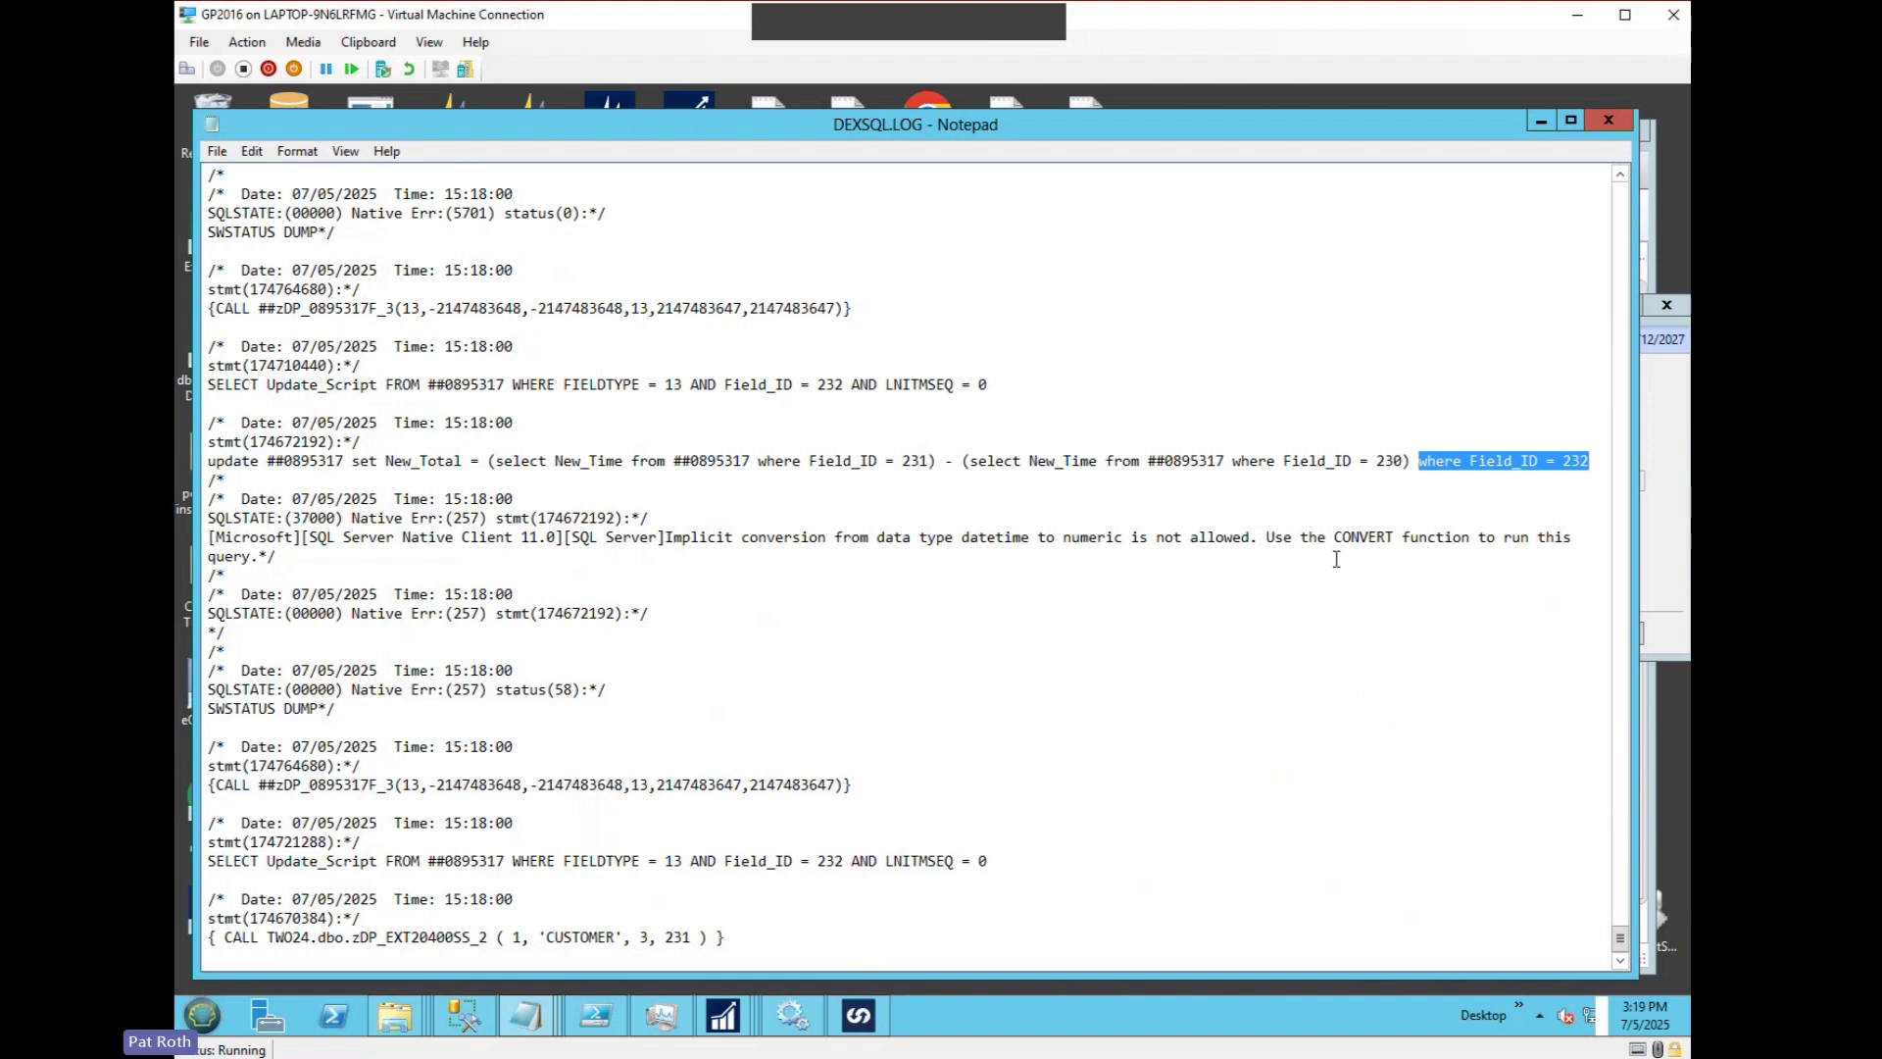
drag(496, 464, 929, 462)
click(487, 461)
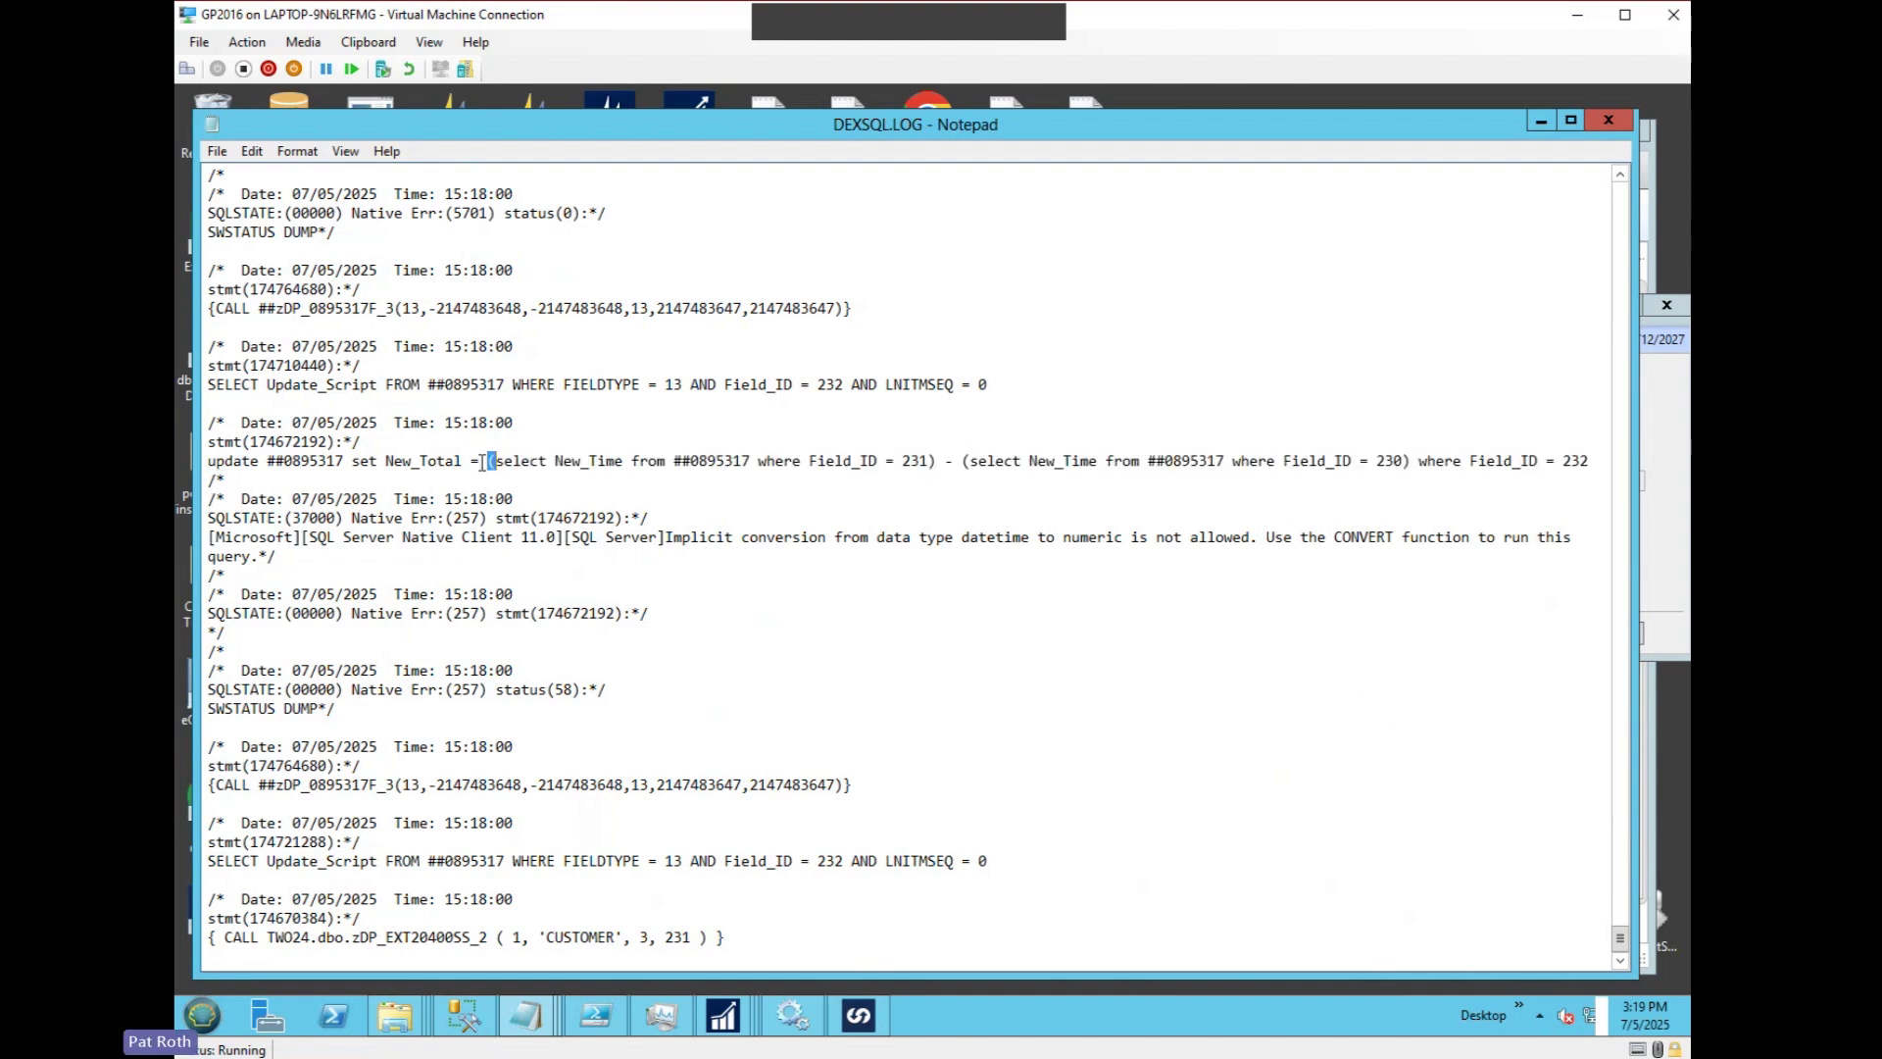
drag(487, 460, 1413, 461)
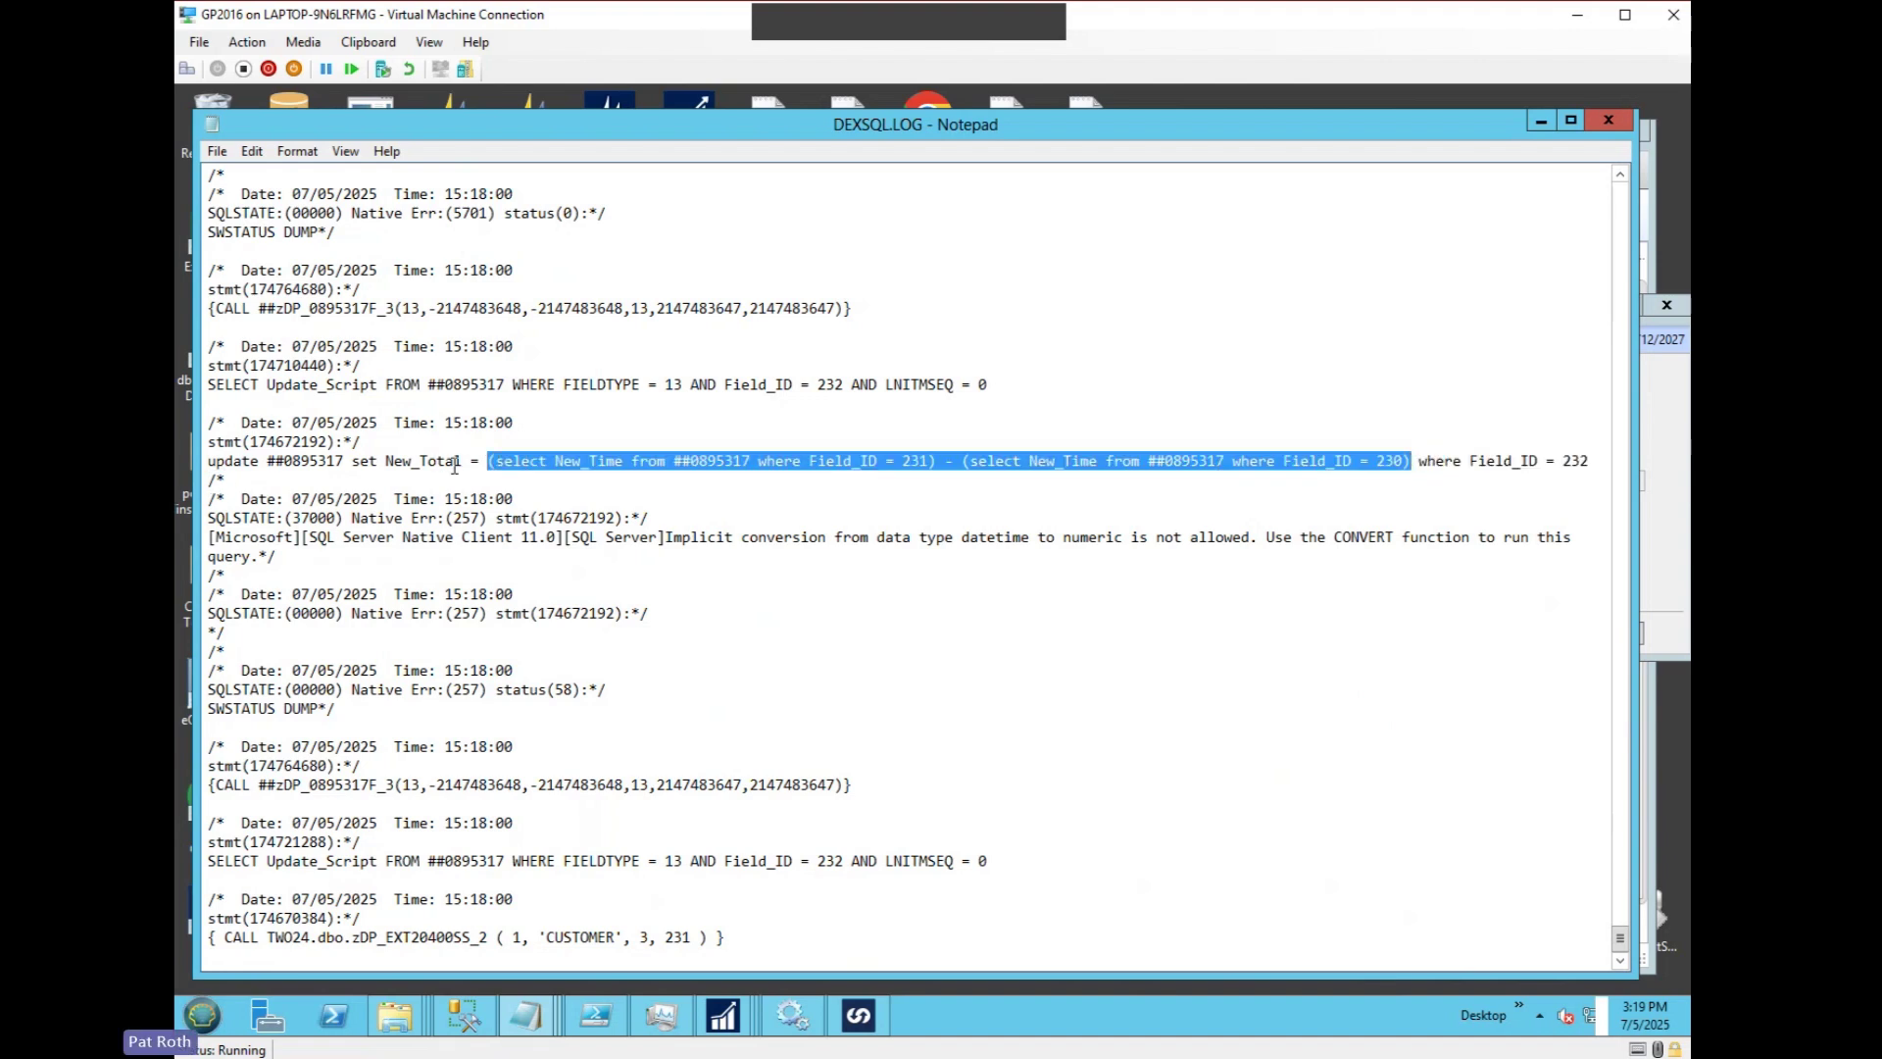
Review the update clause, the closing where clause and the subtraction of the two New_Time subqueries in the logged statement again.
drag(461, 462, 193, 469)
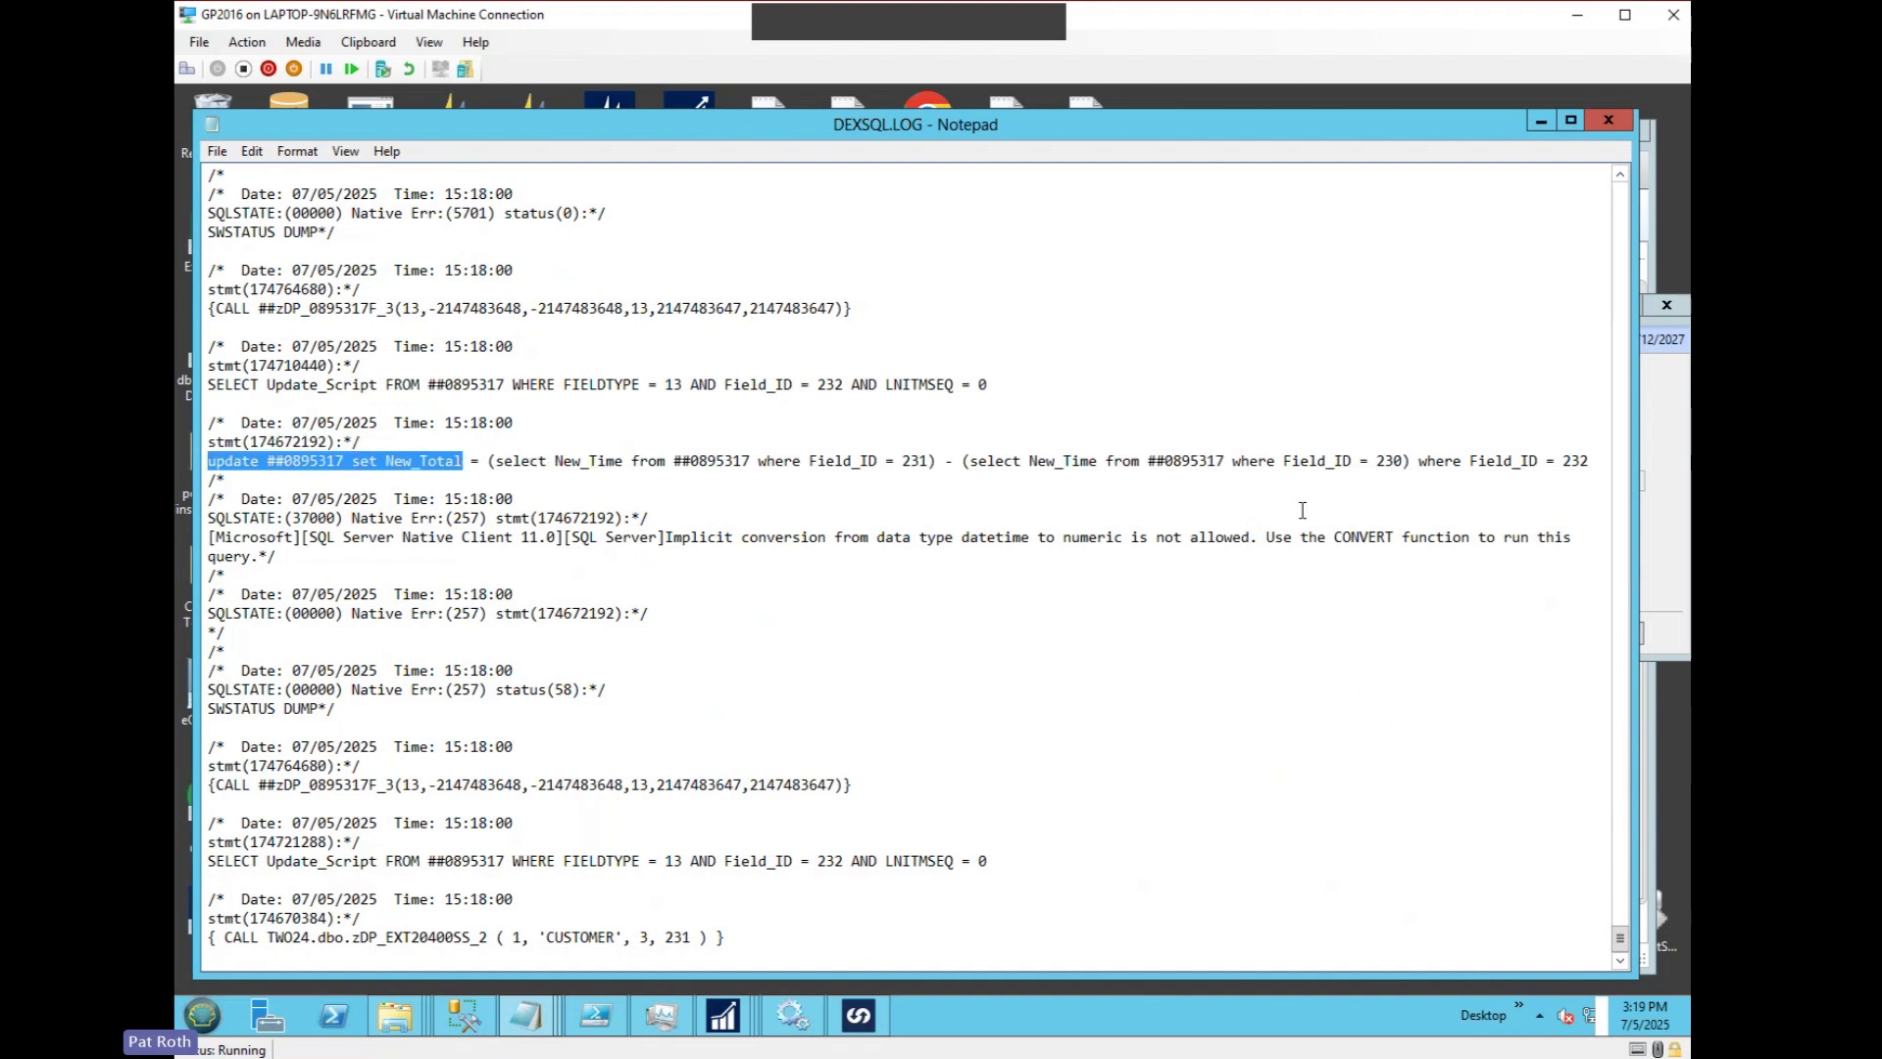
drag(1419, 461, 1589, 460)
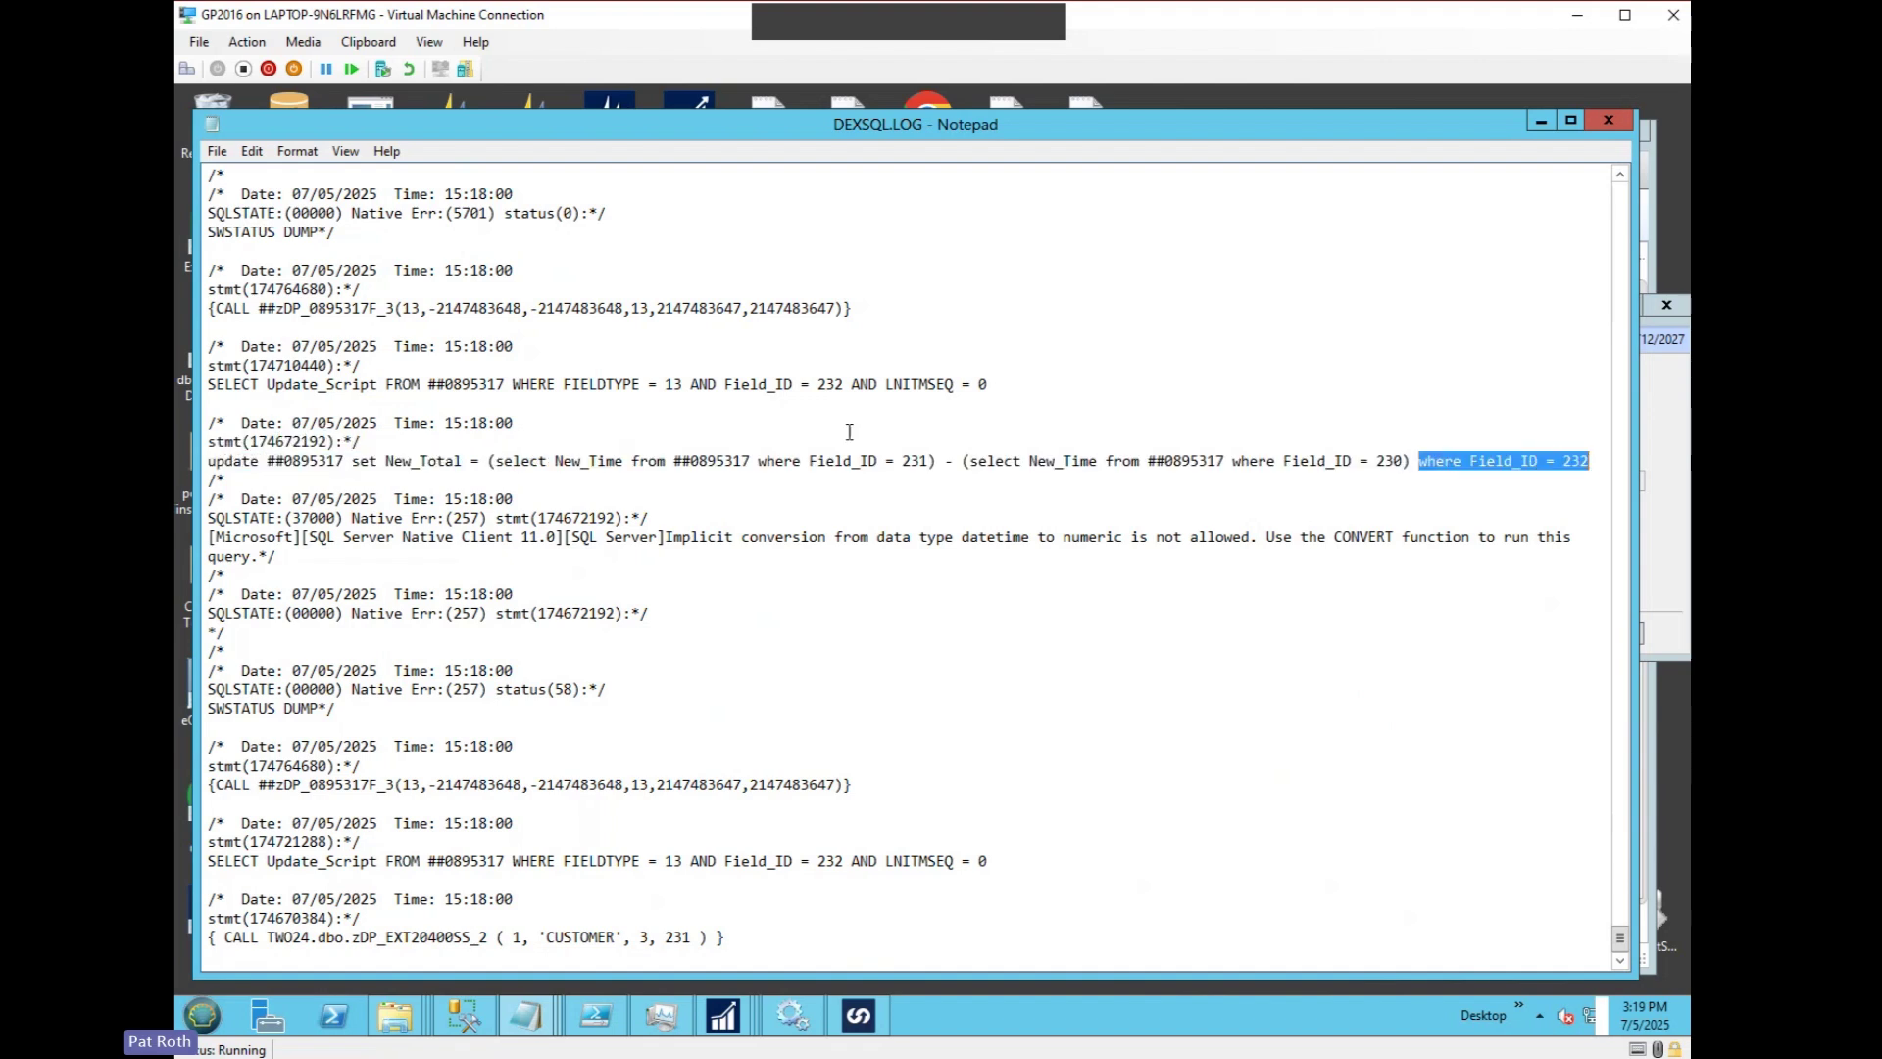
drag(489, 461, 1414, 465)
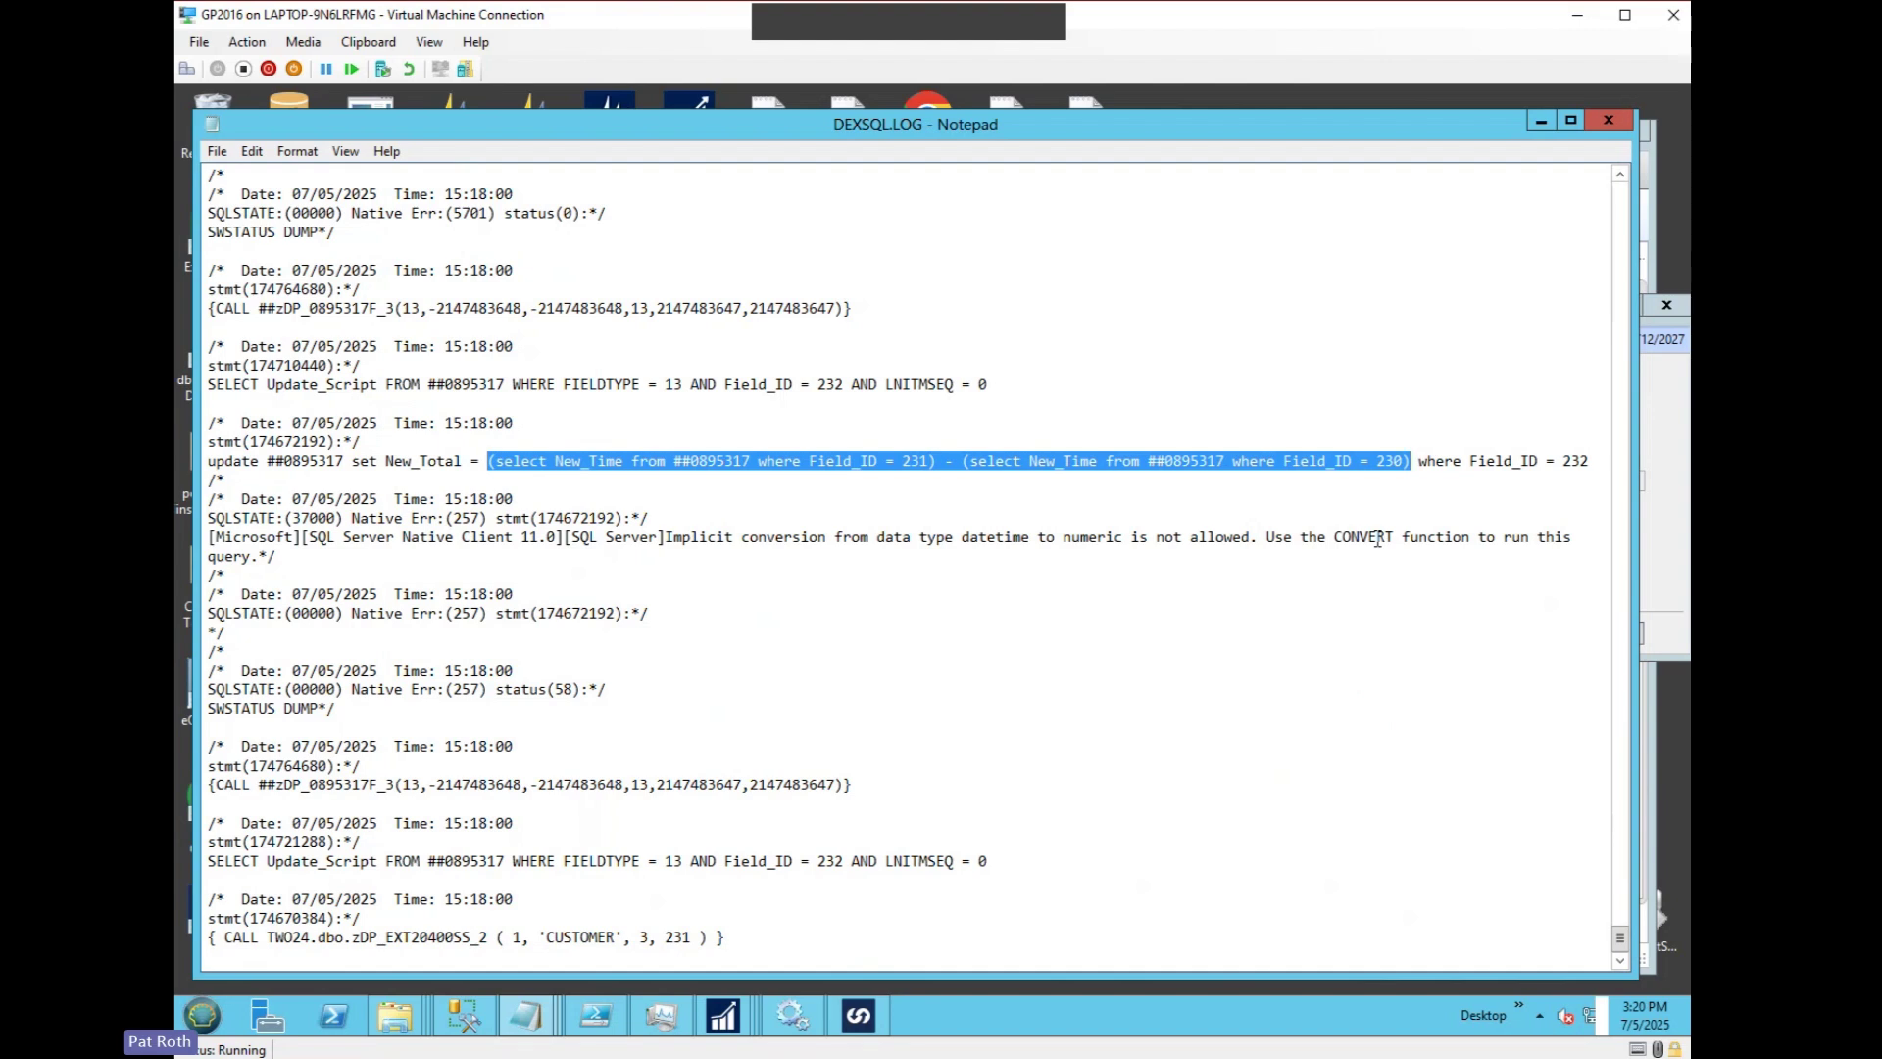
Close DEXSQL.LOG, minimize the Data folder and save the customer info entry.
click(1610, 121)
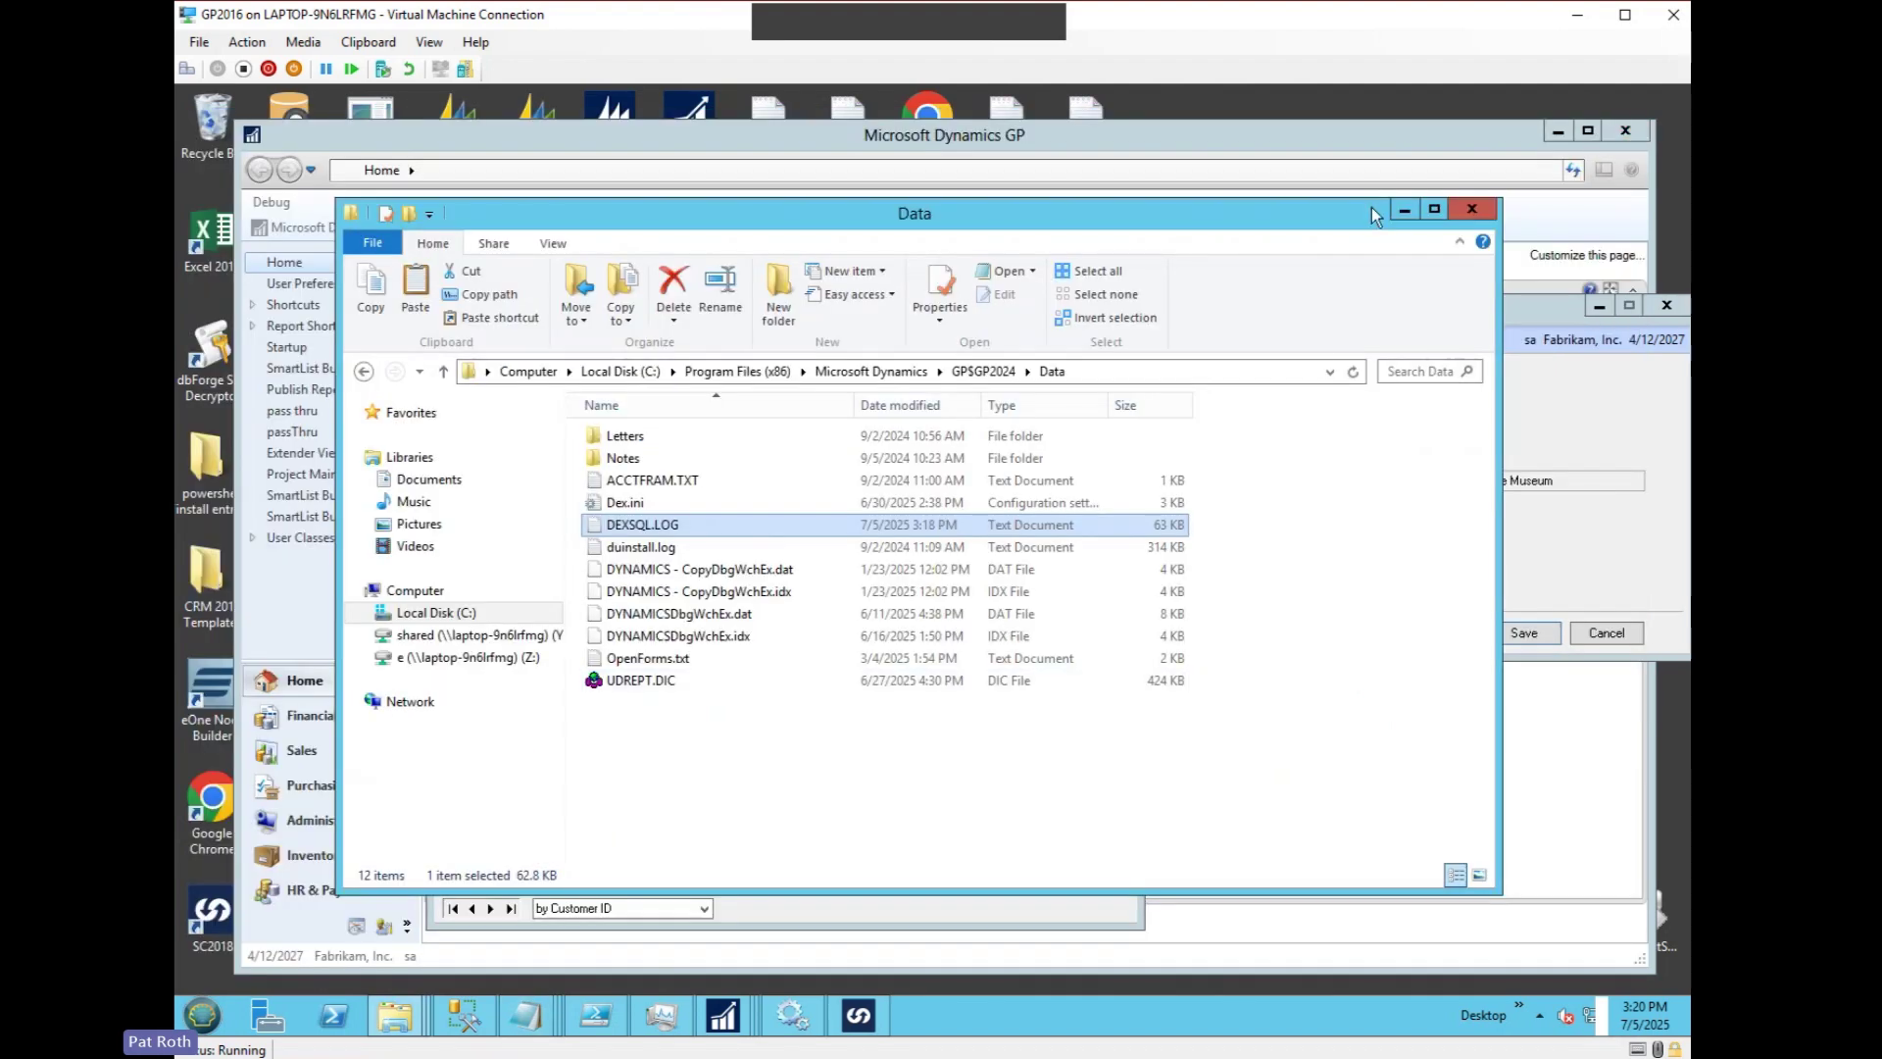
click(1399, 212)
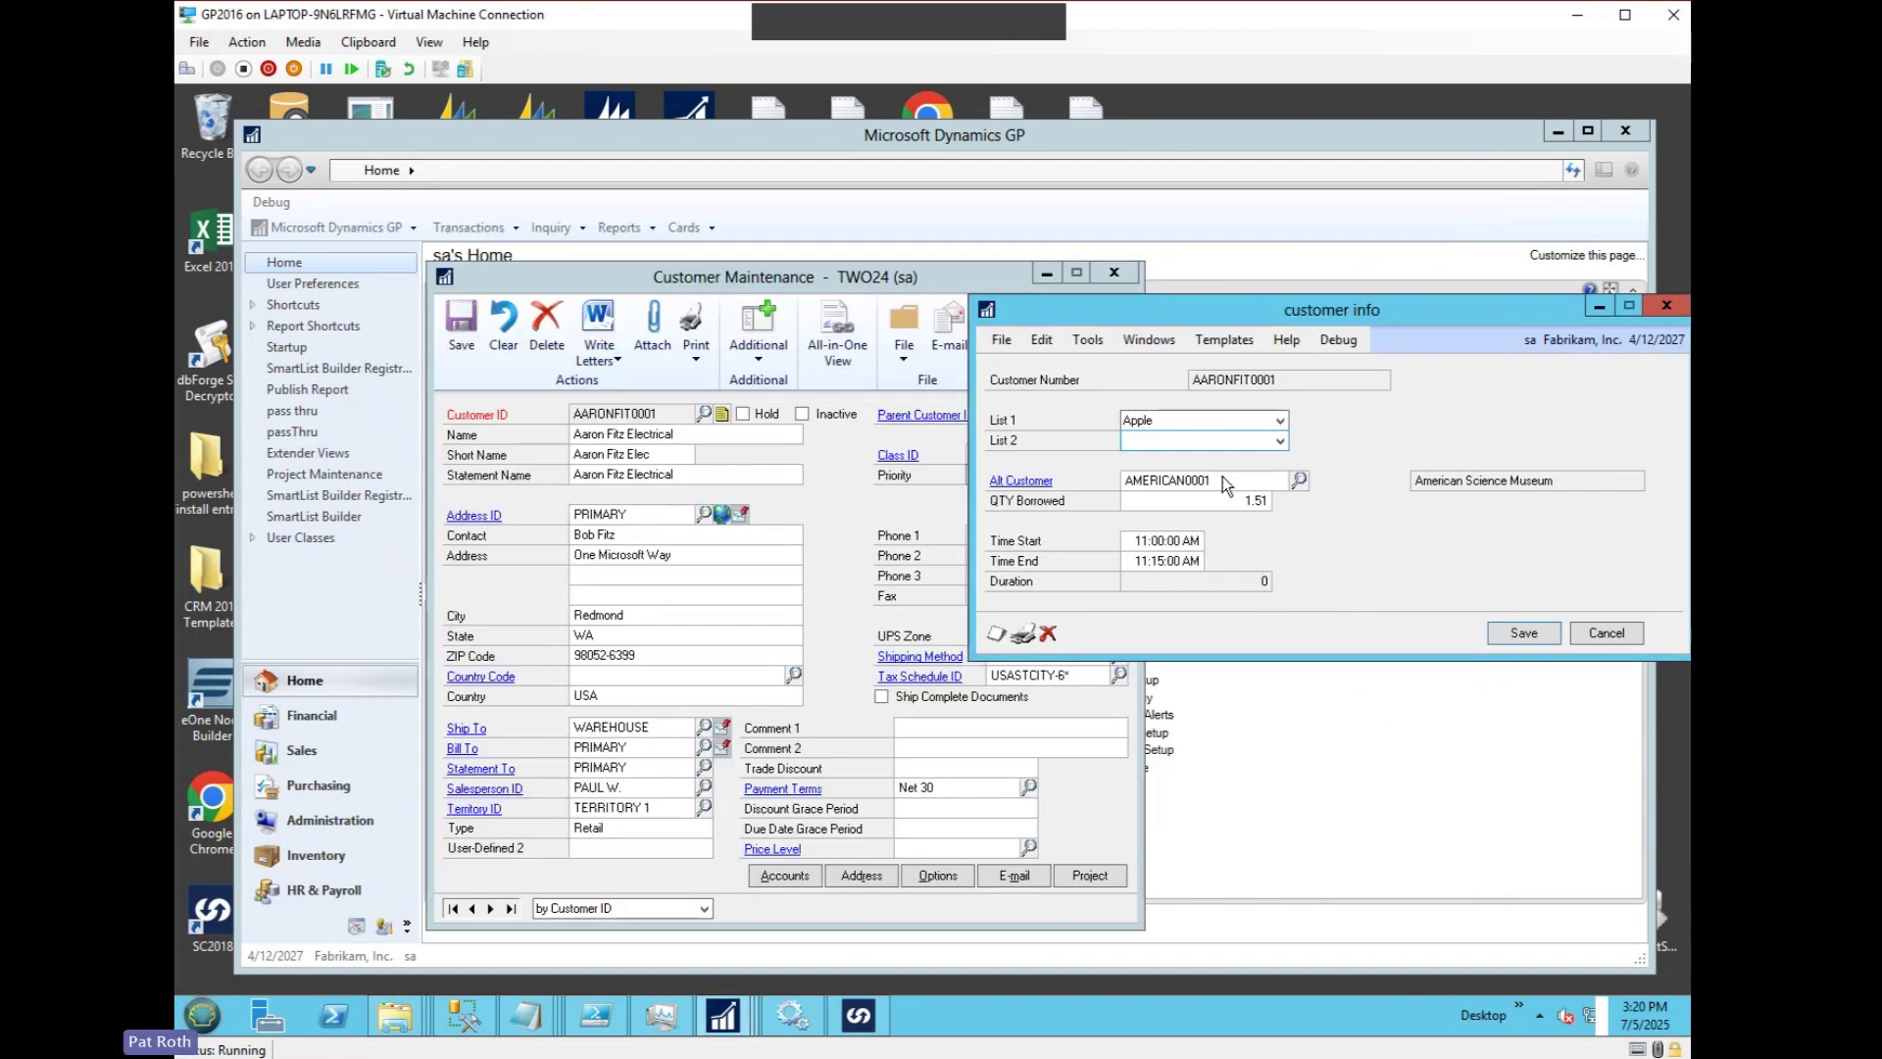
click(1520, 632)
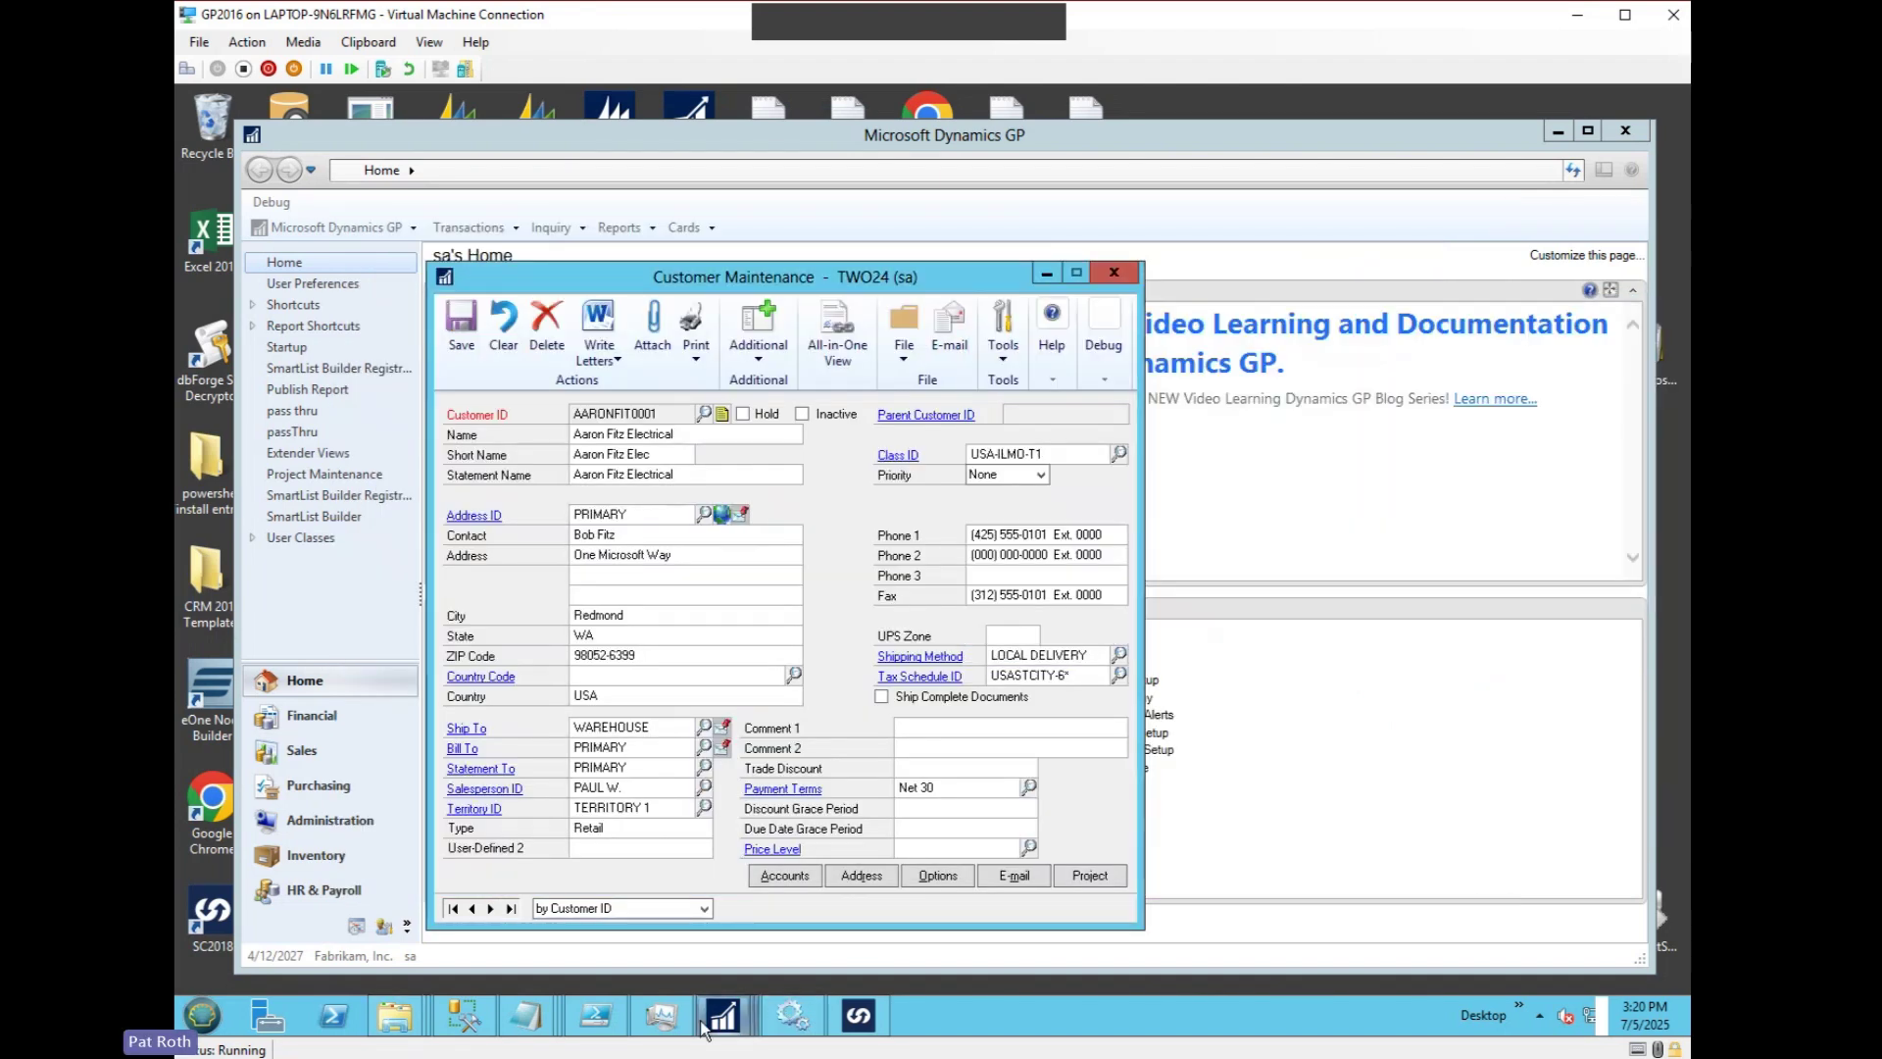
Load the CUSTOMER window definition in Extender Windows.
mouse_move(720, 1019)
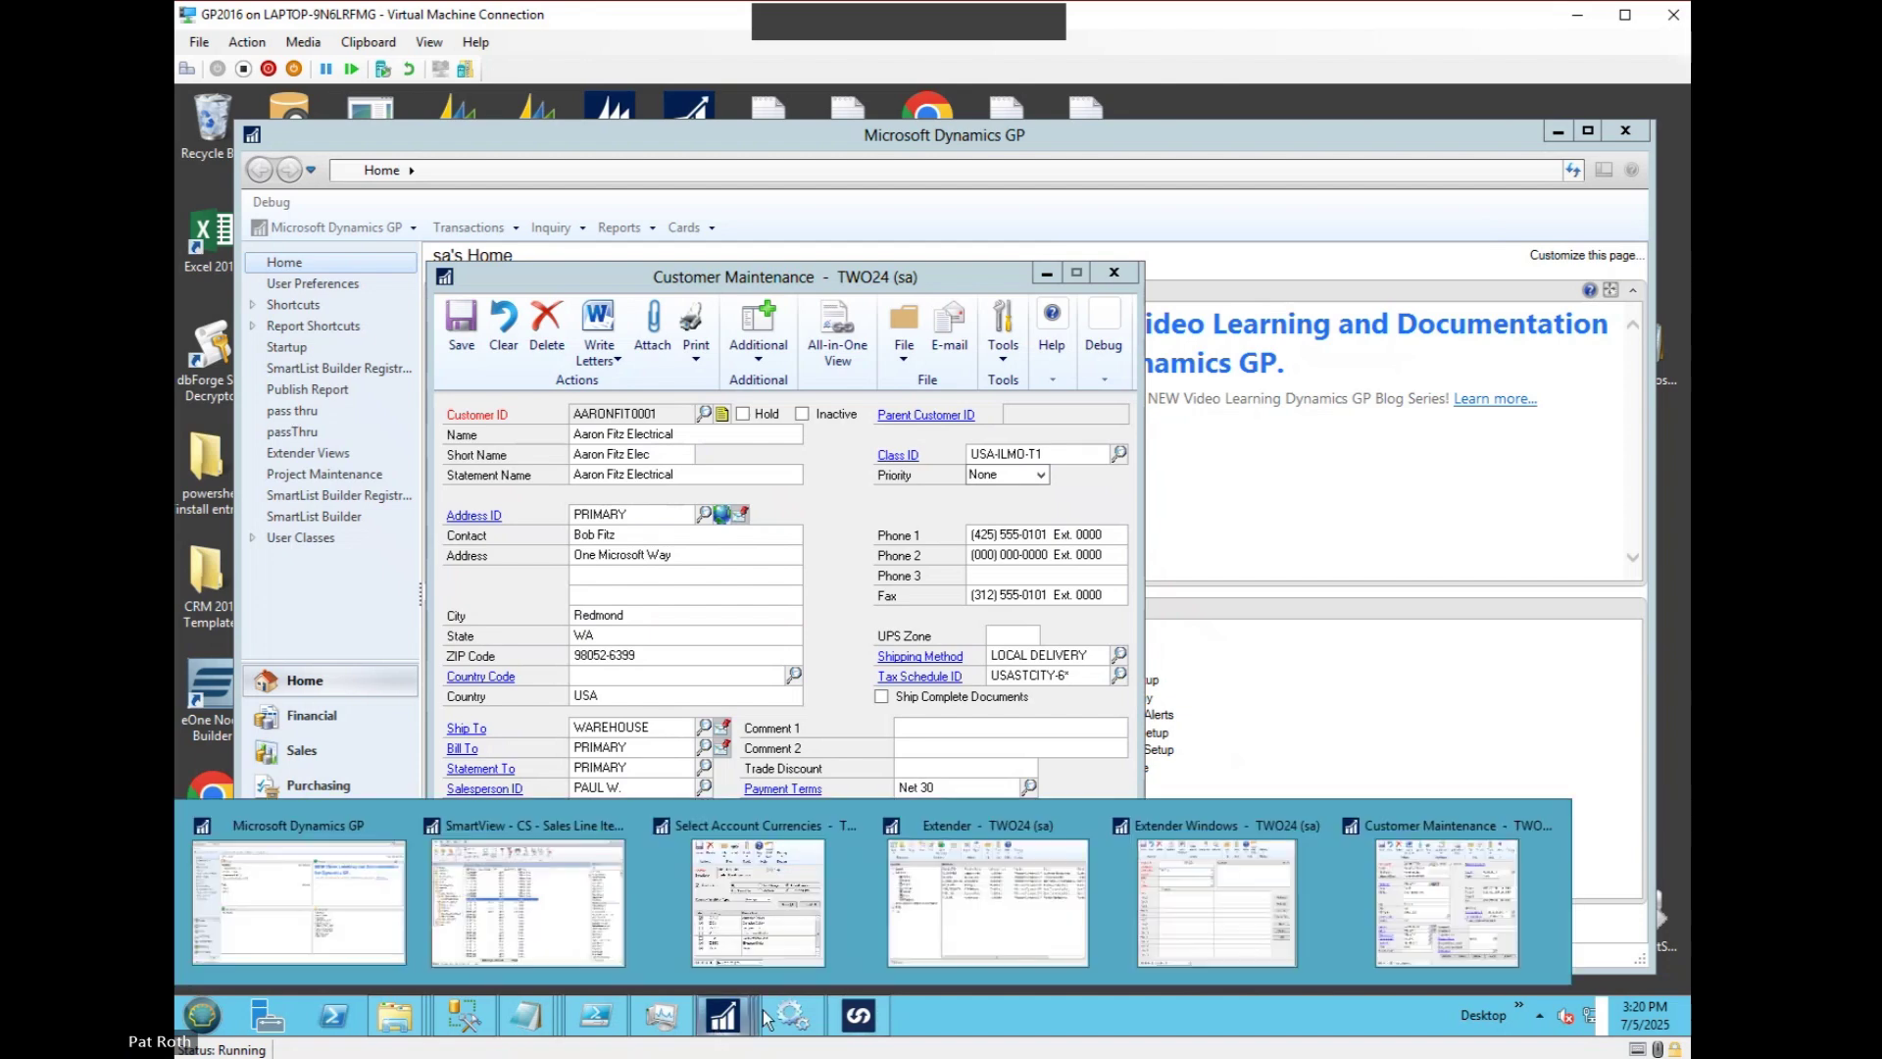
click(1157, 930)
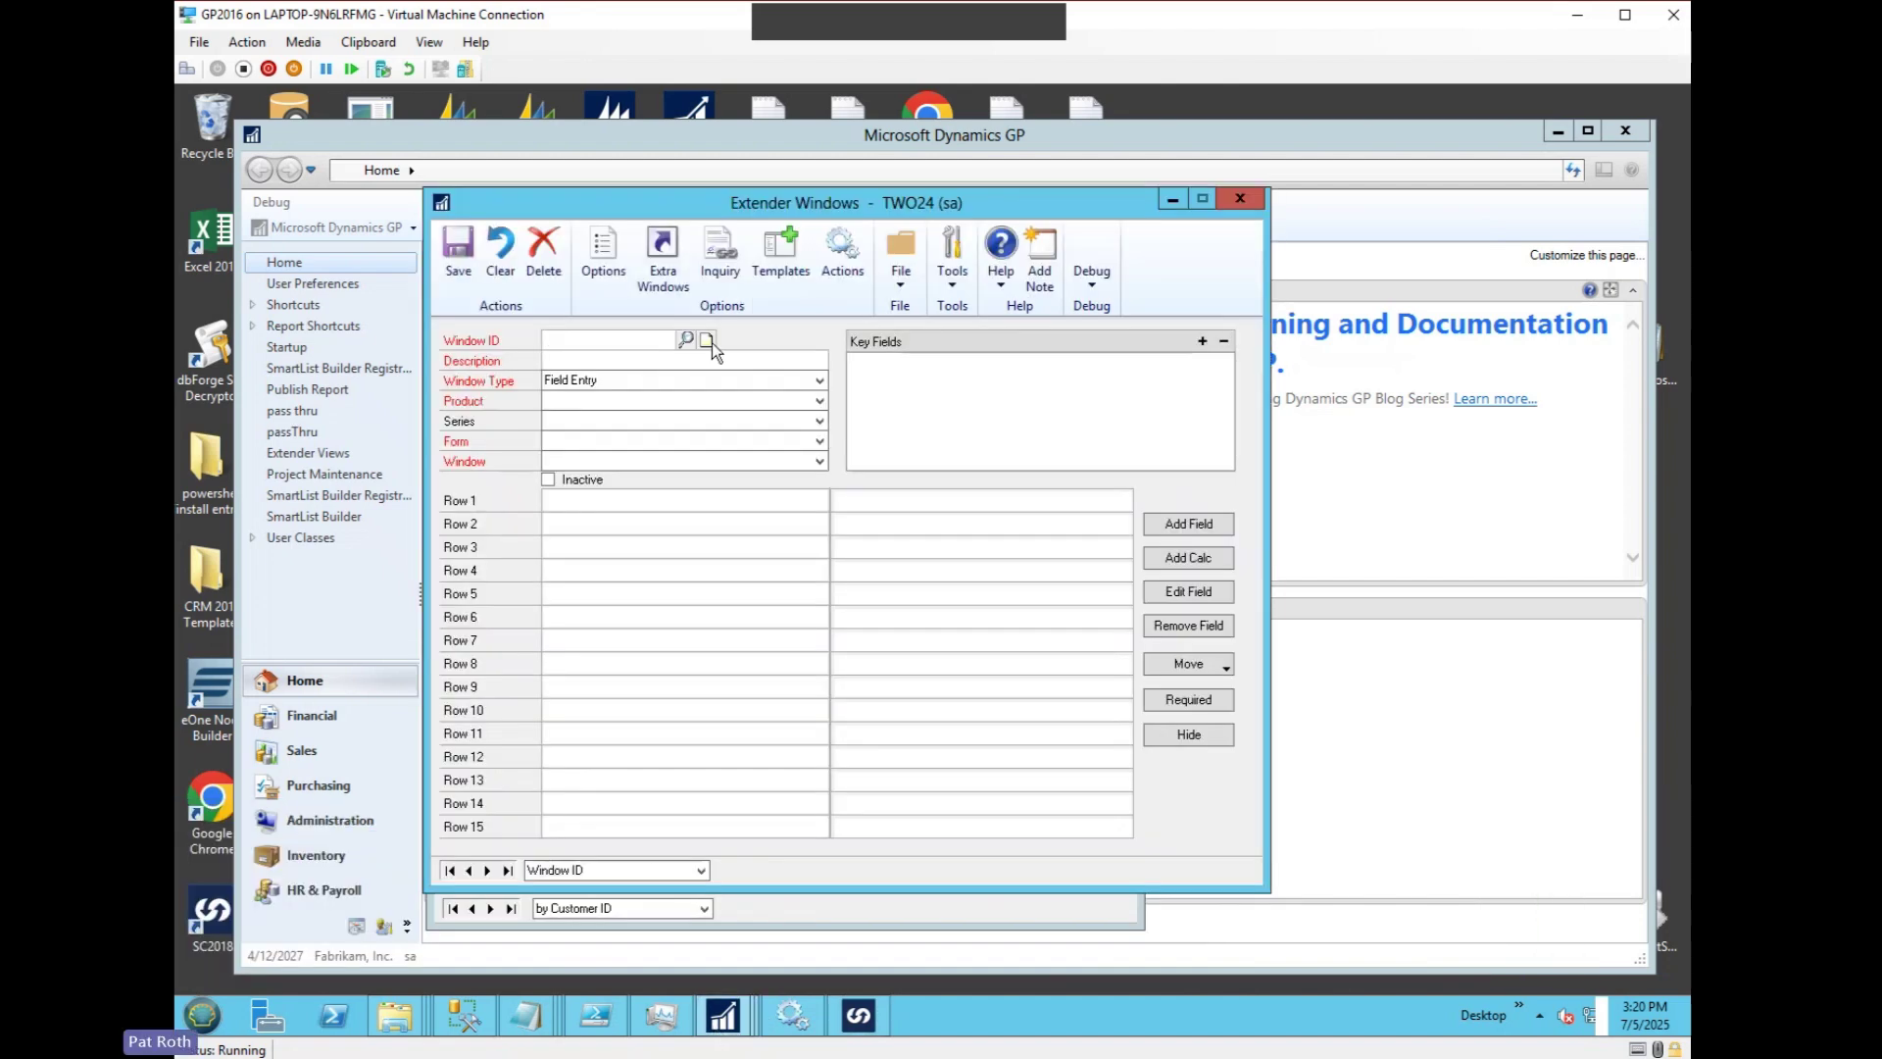
click(693, 340)
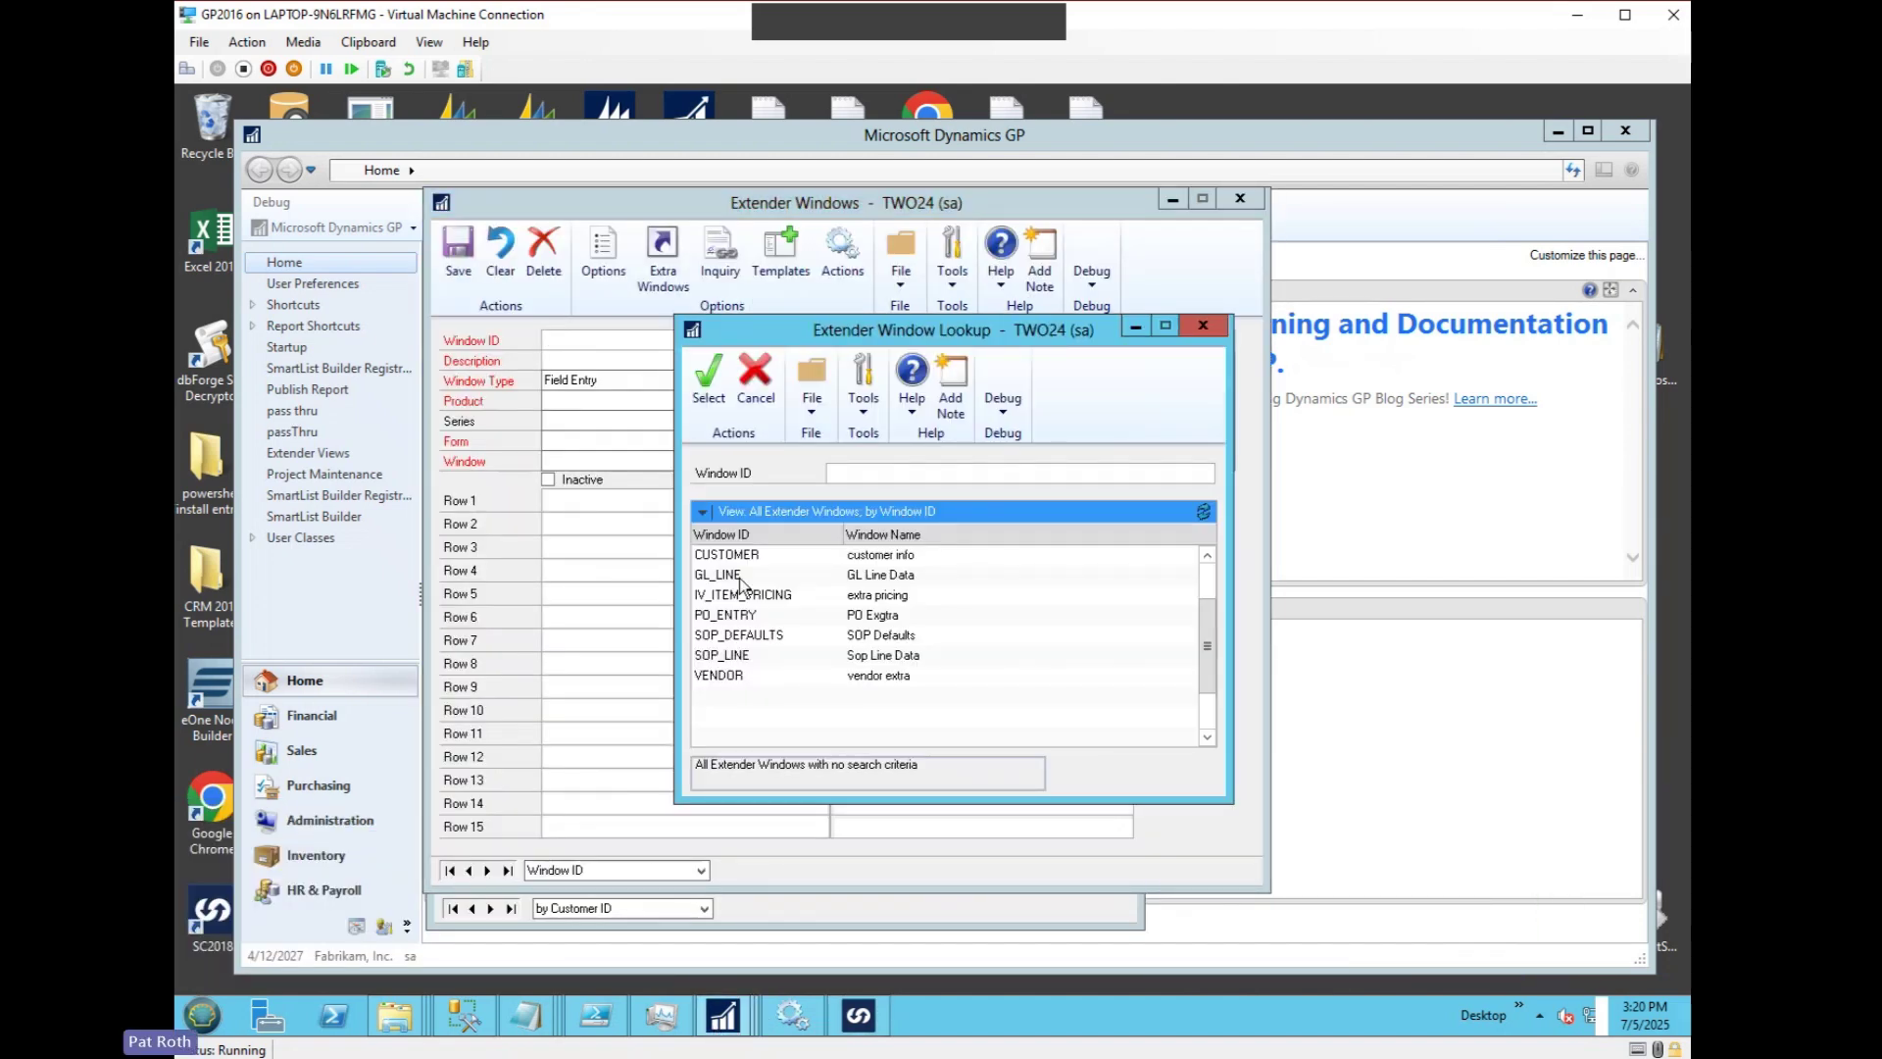
double_click(739, 556)
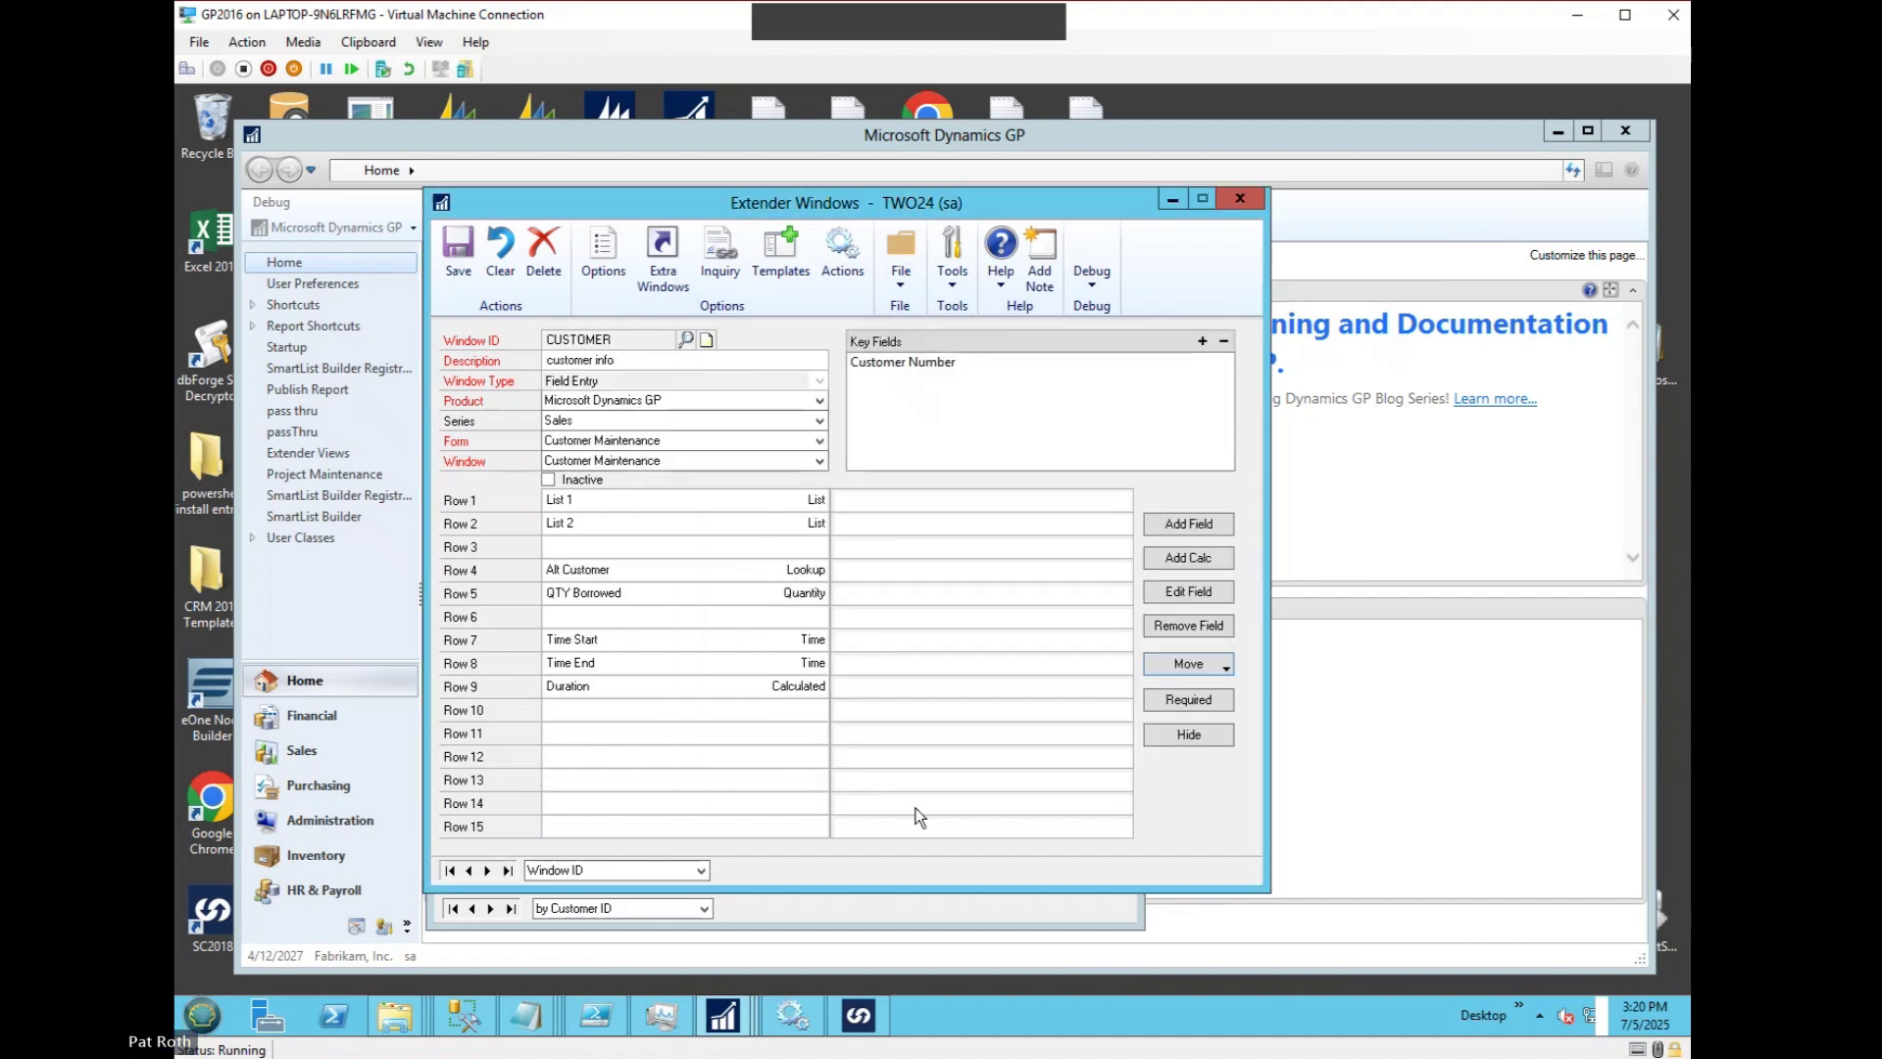
click(600, 264)
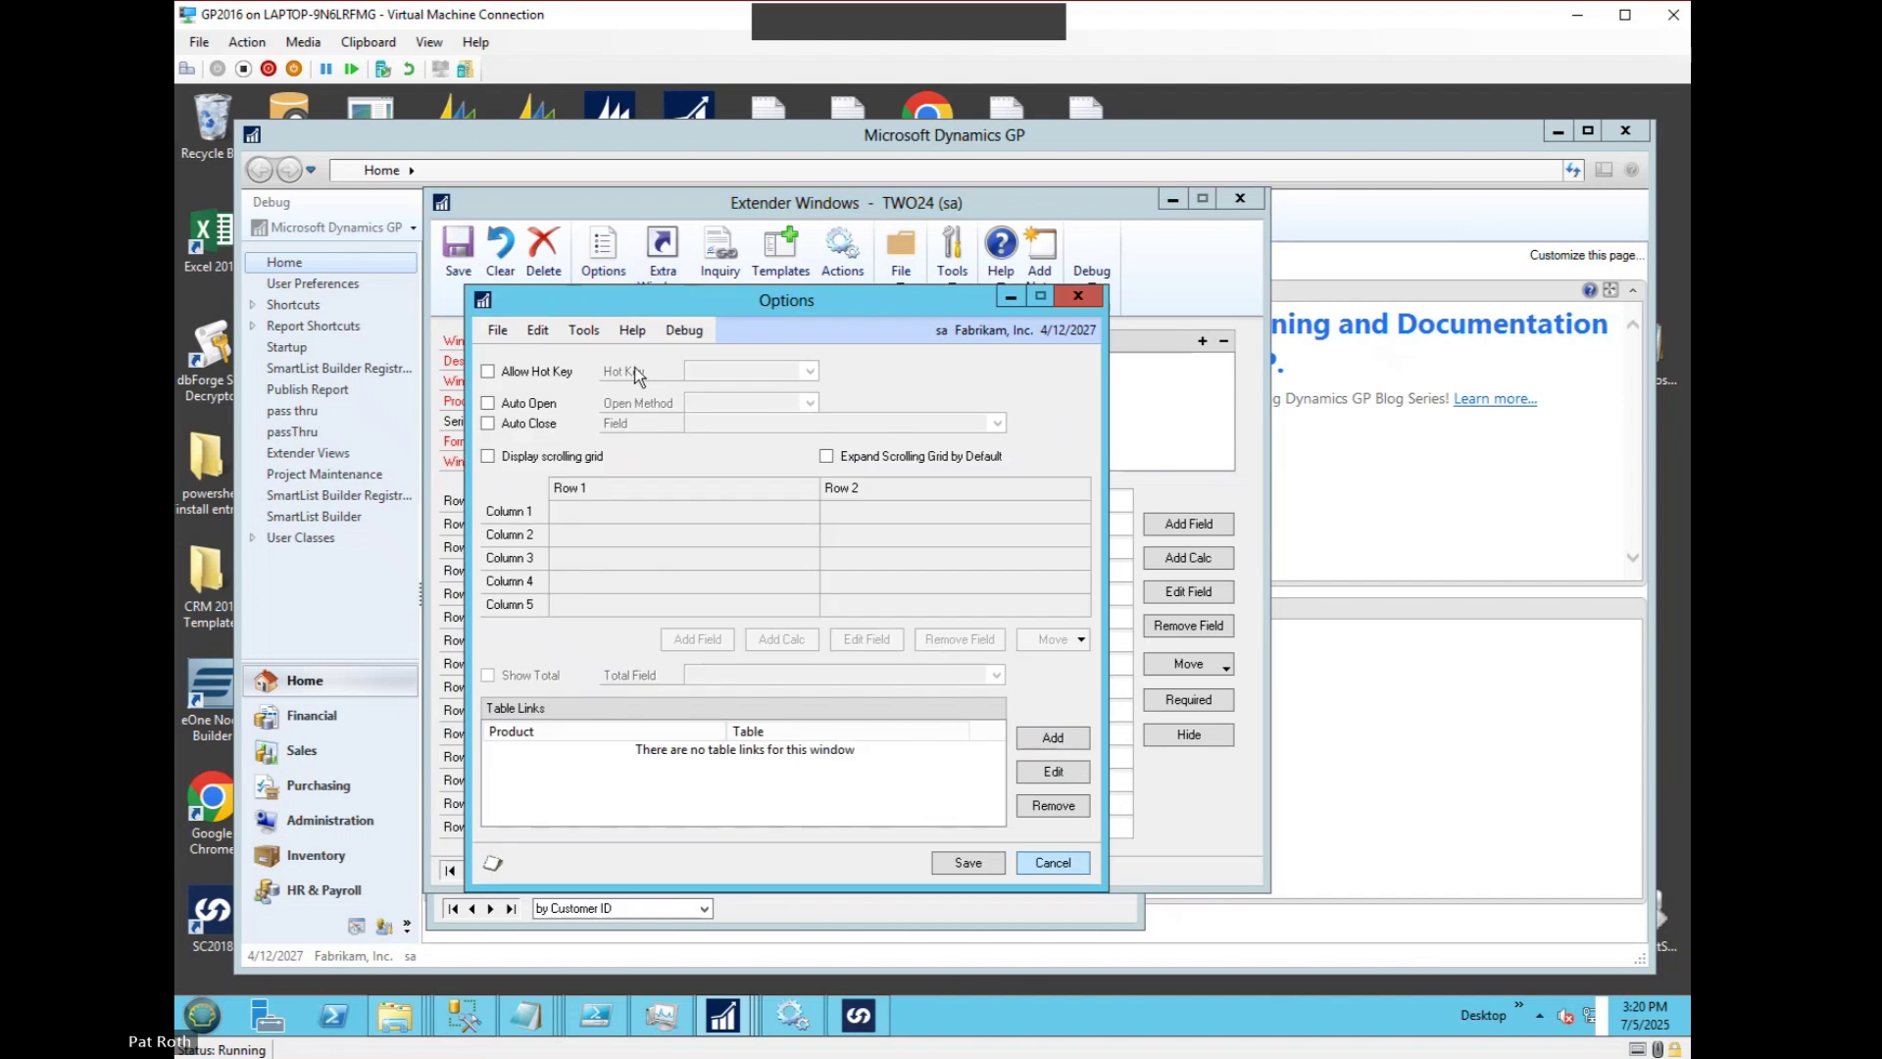
click(1045, 857)
Replace the Duration field's formula with DateDiff(minute,<Time Start>, <Time End>) and save the calculated field.
click(790, 688)
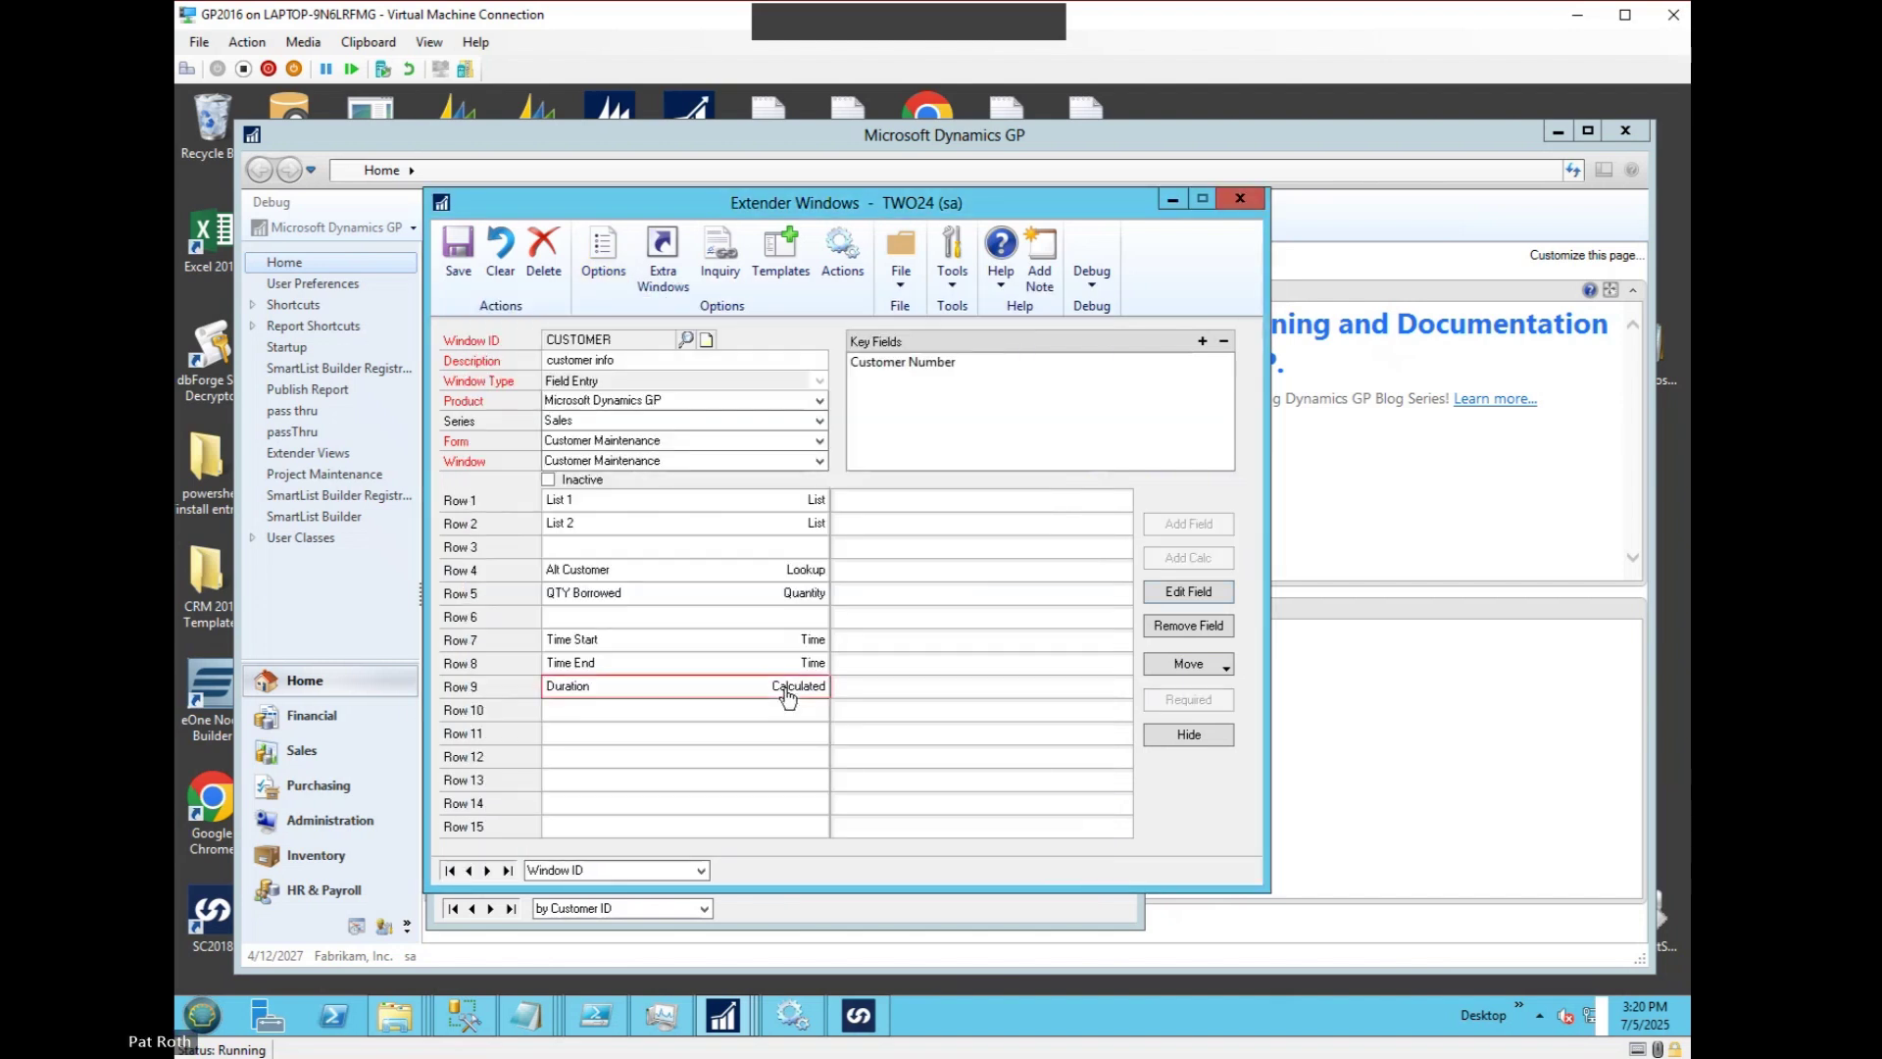
double_click(789, 691)
click(760, 508)
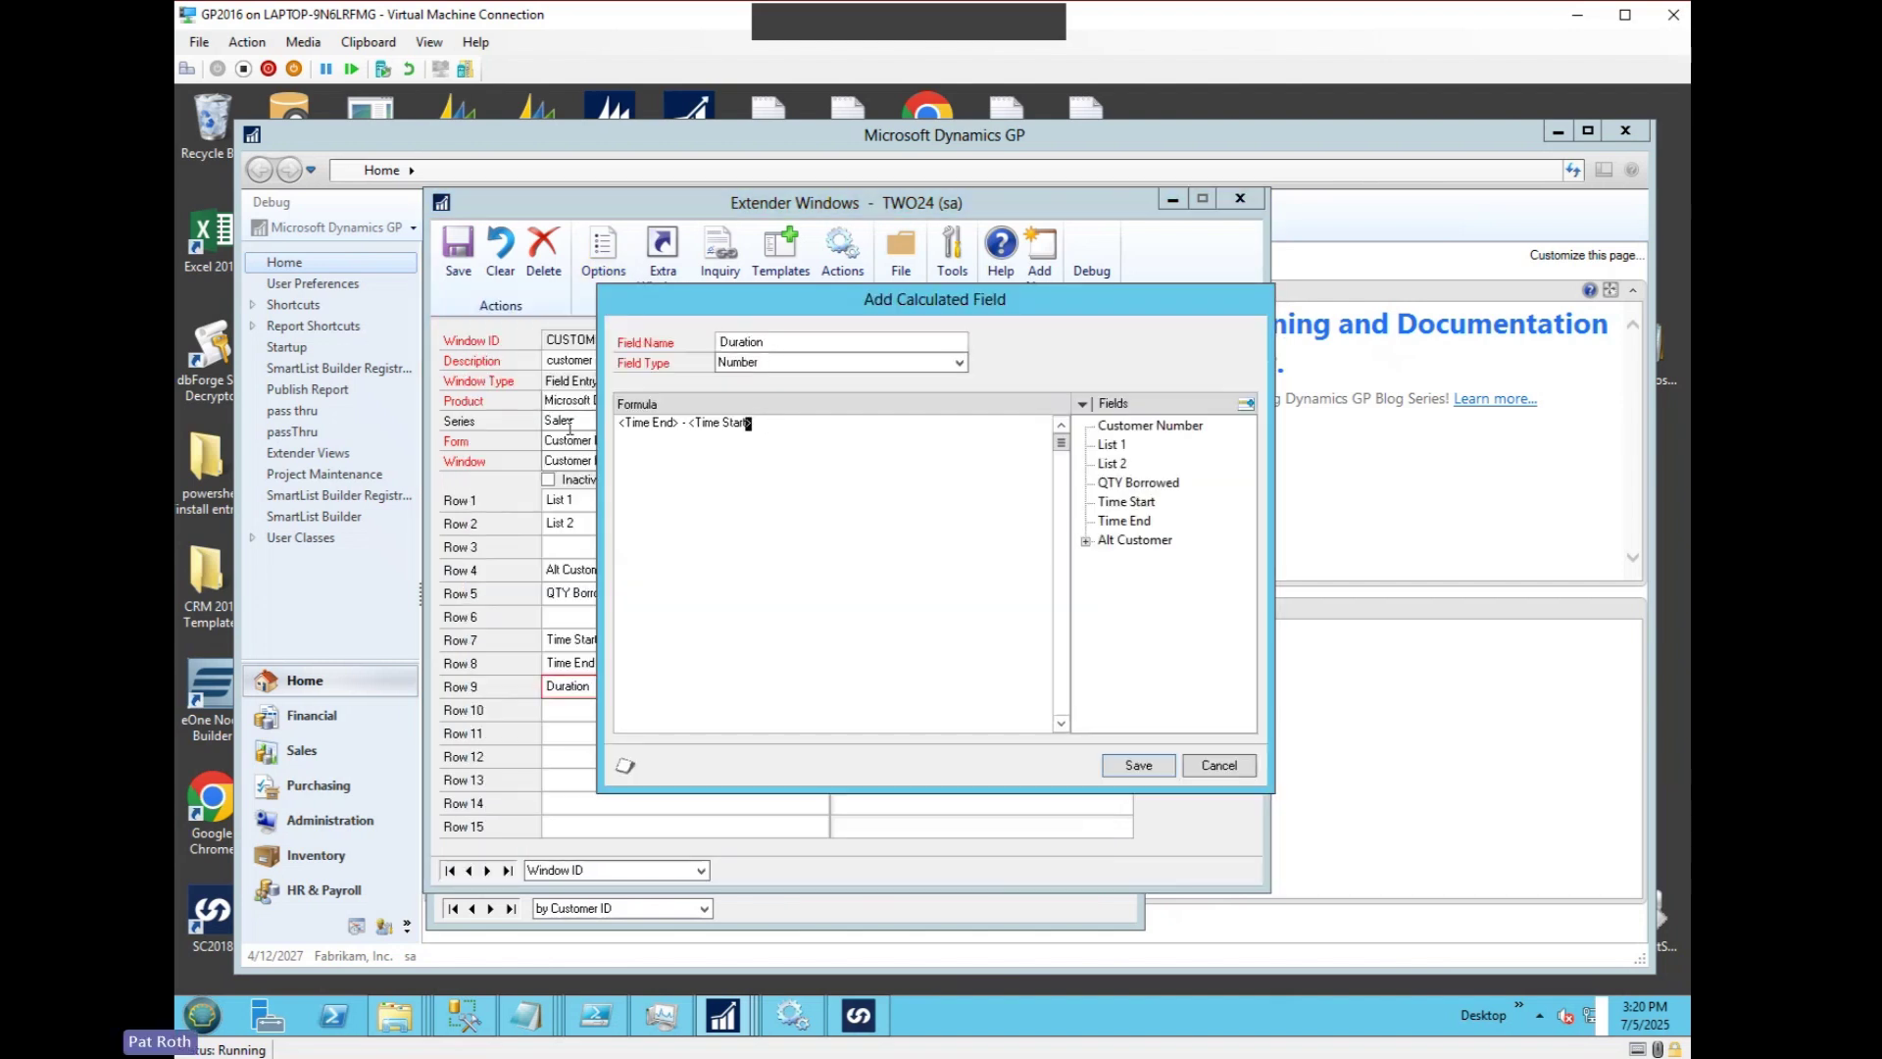
key(ctrl+a)
text(DateDiff(minute)
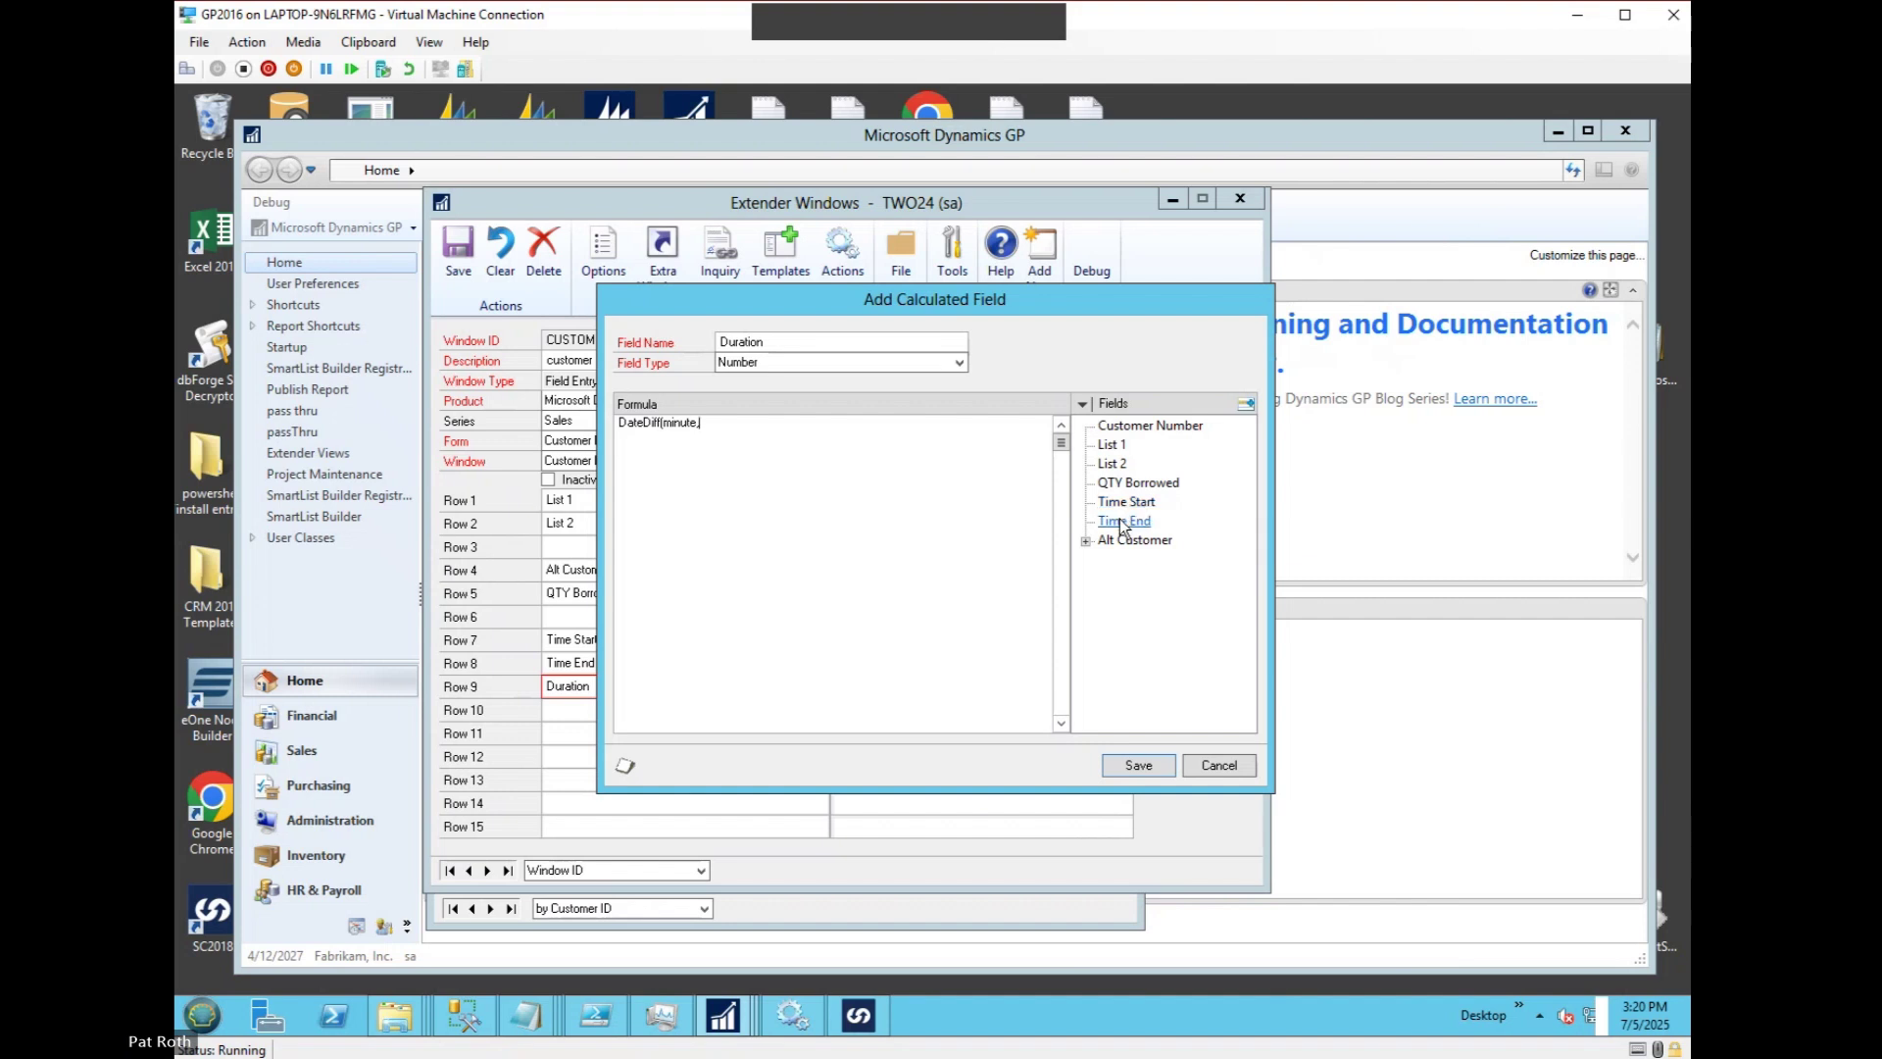
double_click(1126, 508)
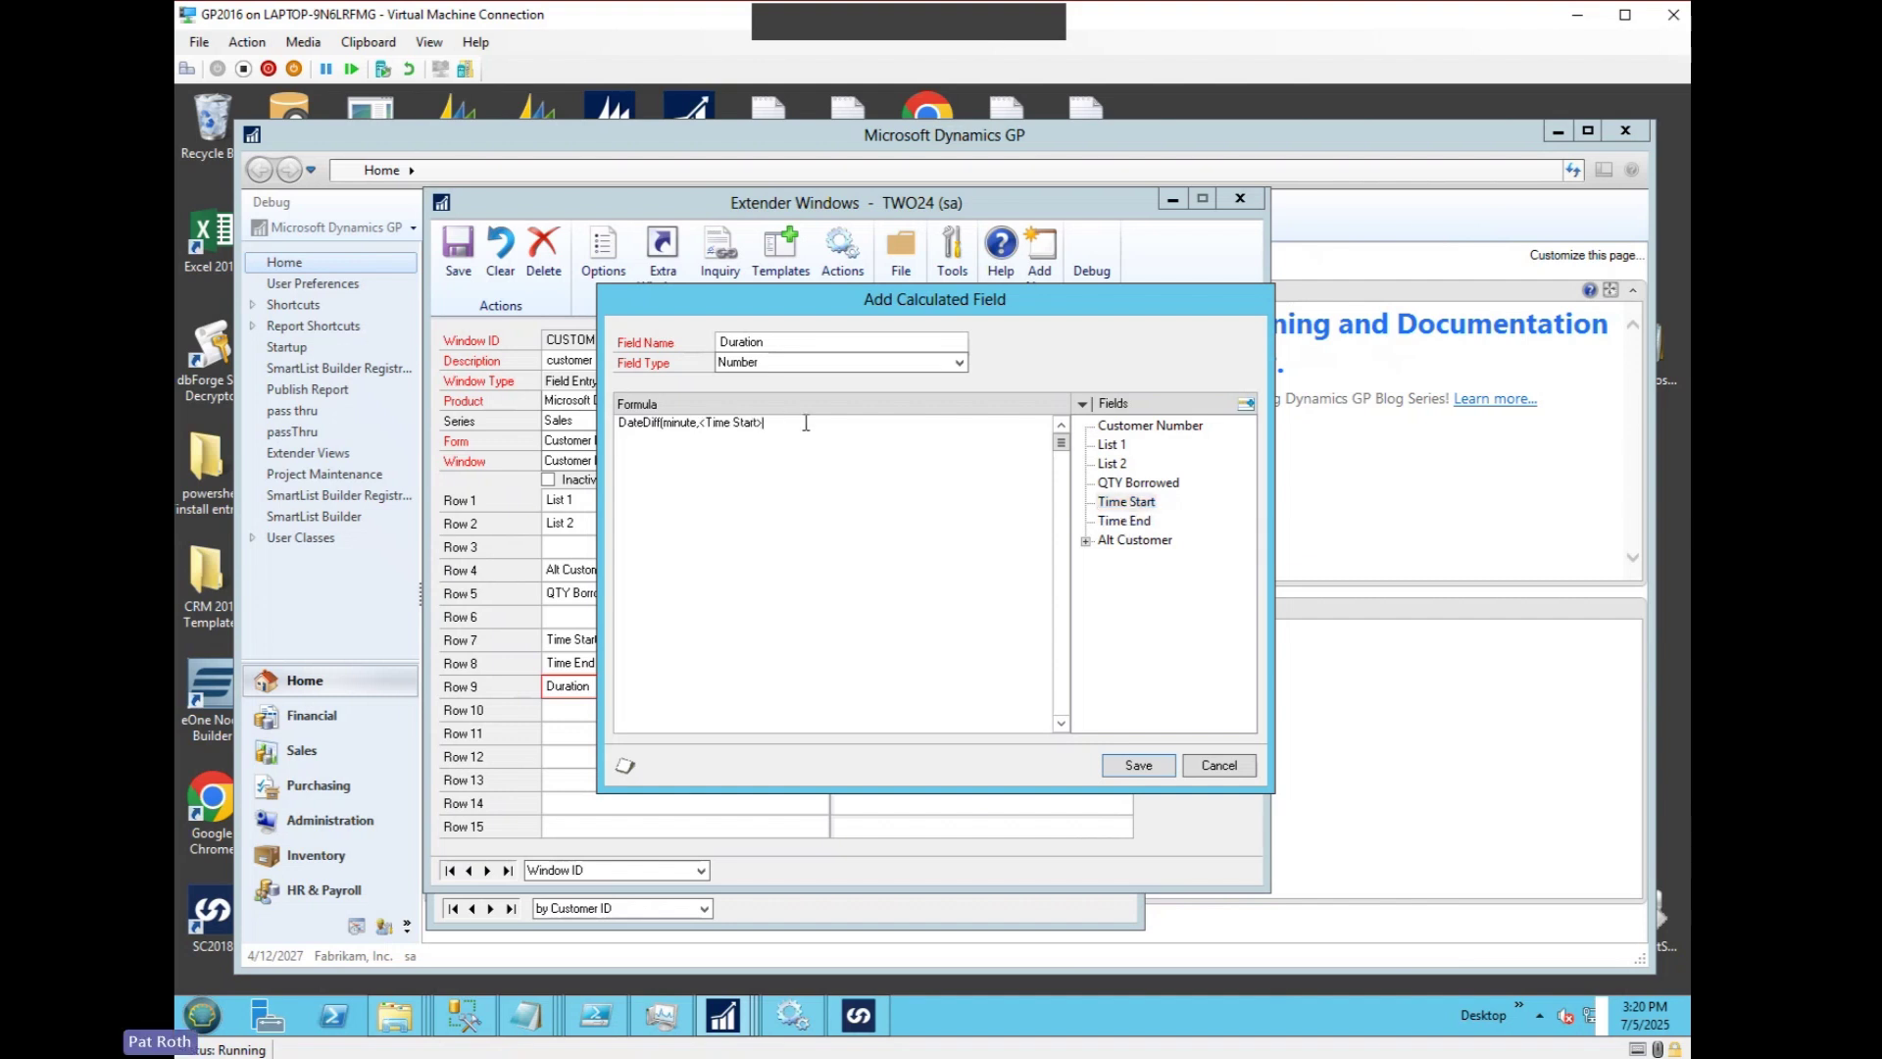
text(,)
double_click(1124, 522)
click(990, 535)
text())
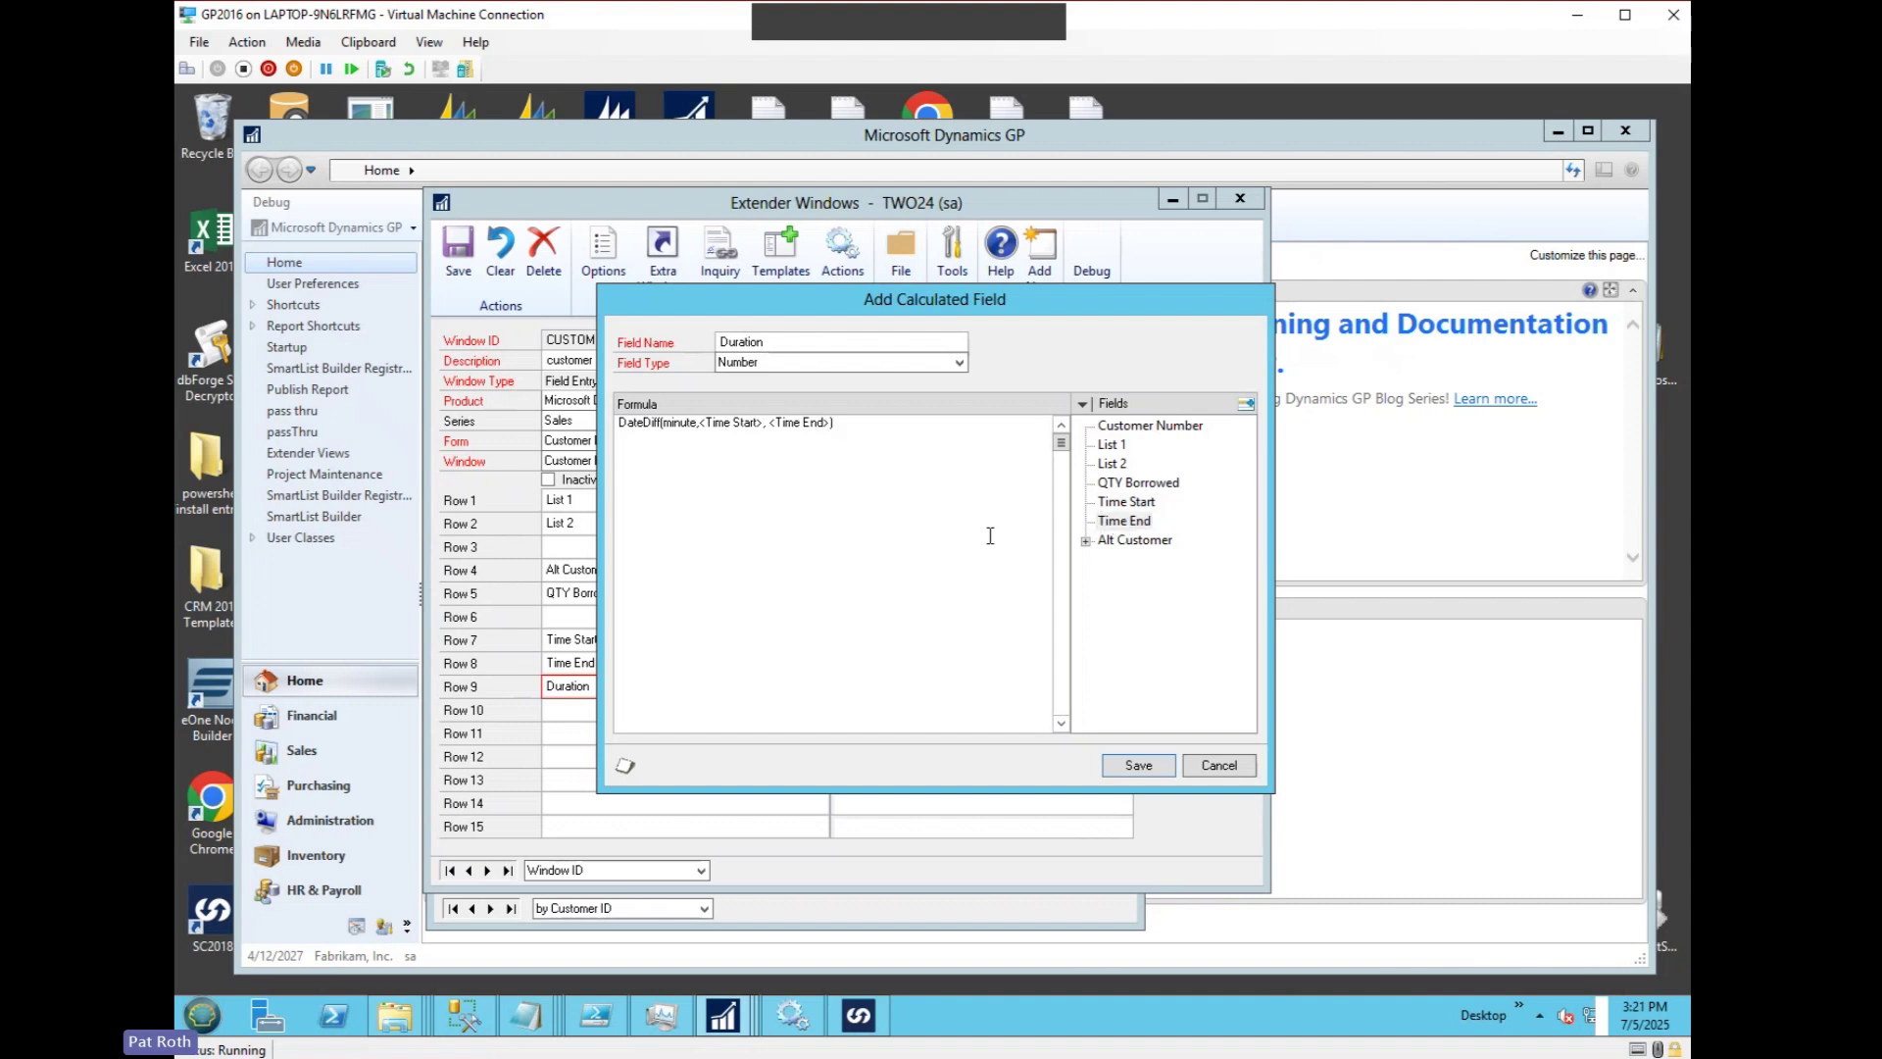
key(Home)
click(1133, 764)
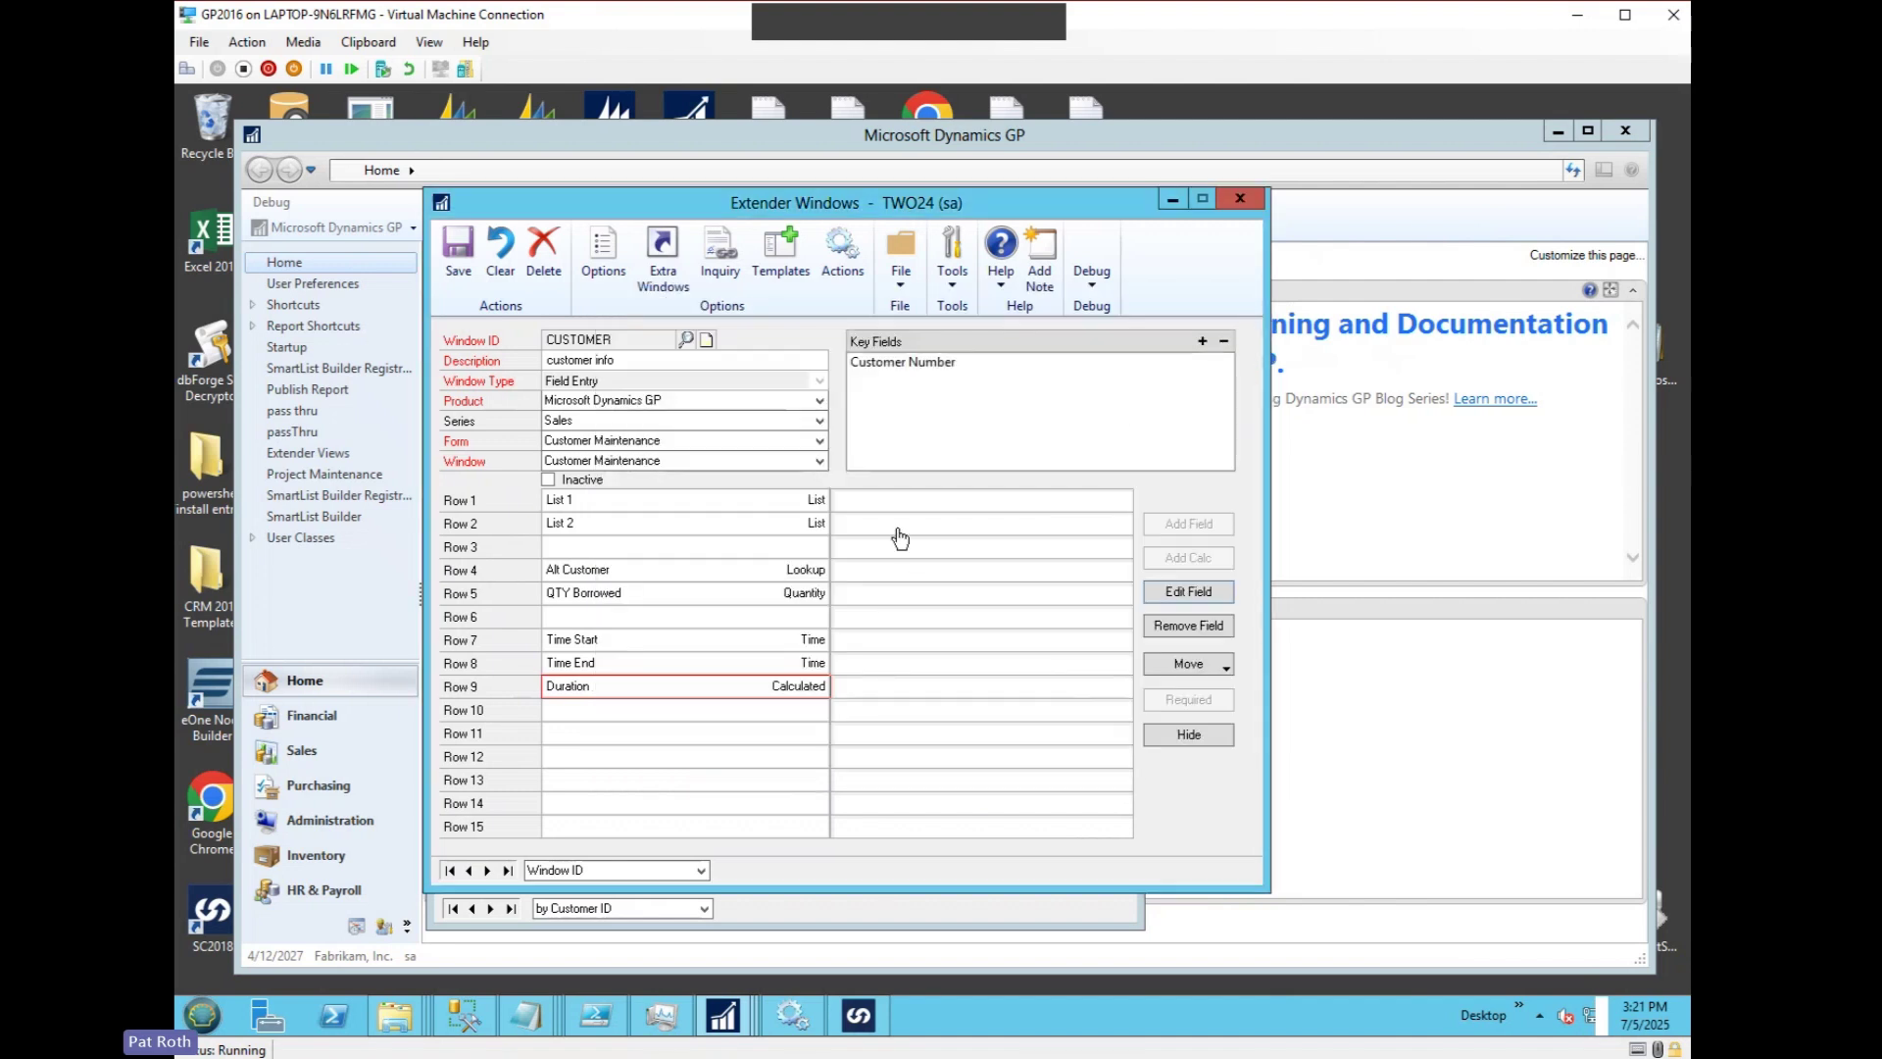
Save the CUSTOMER window definition and reopen the customer info window for the loaded customer in Customer Maintenance.
click(458, 273)
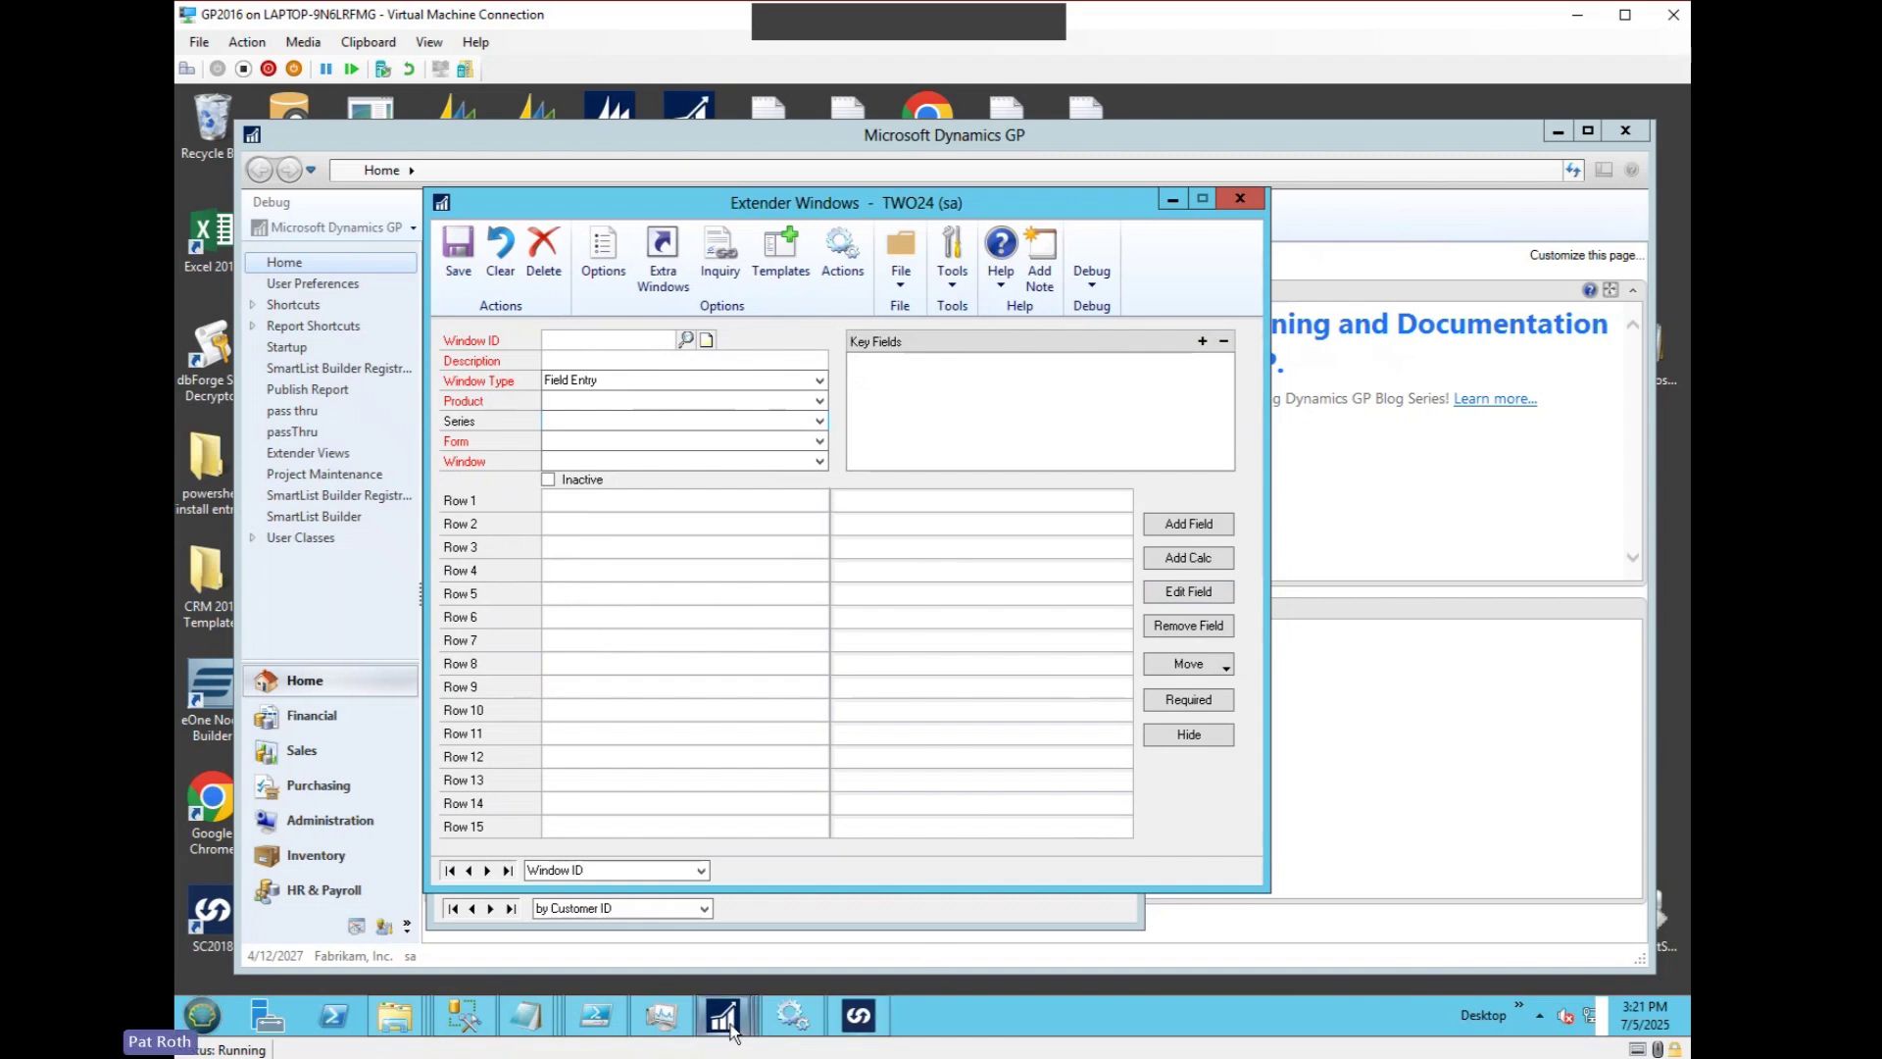
mouse_move(723, 1014)
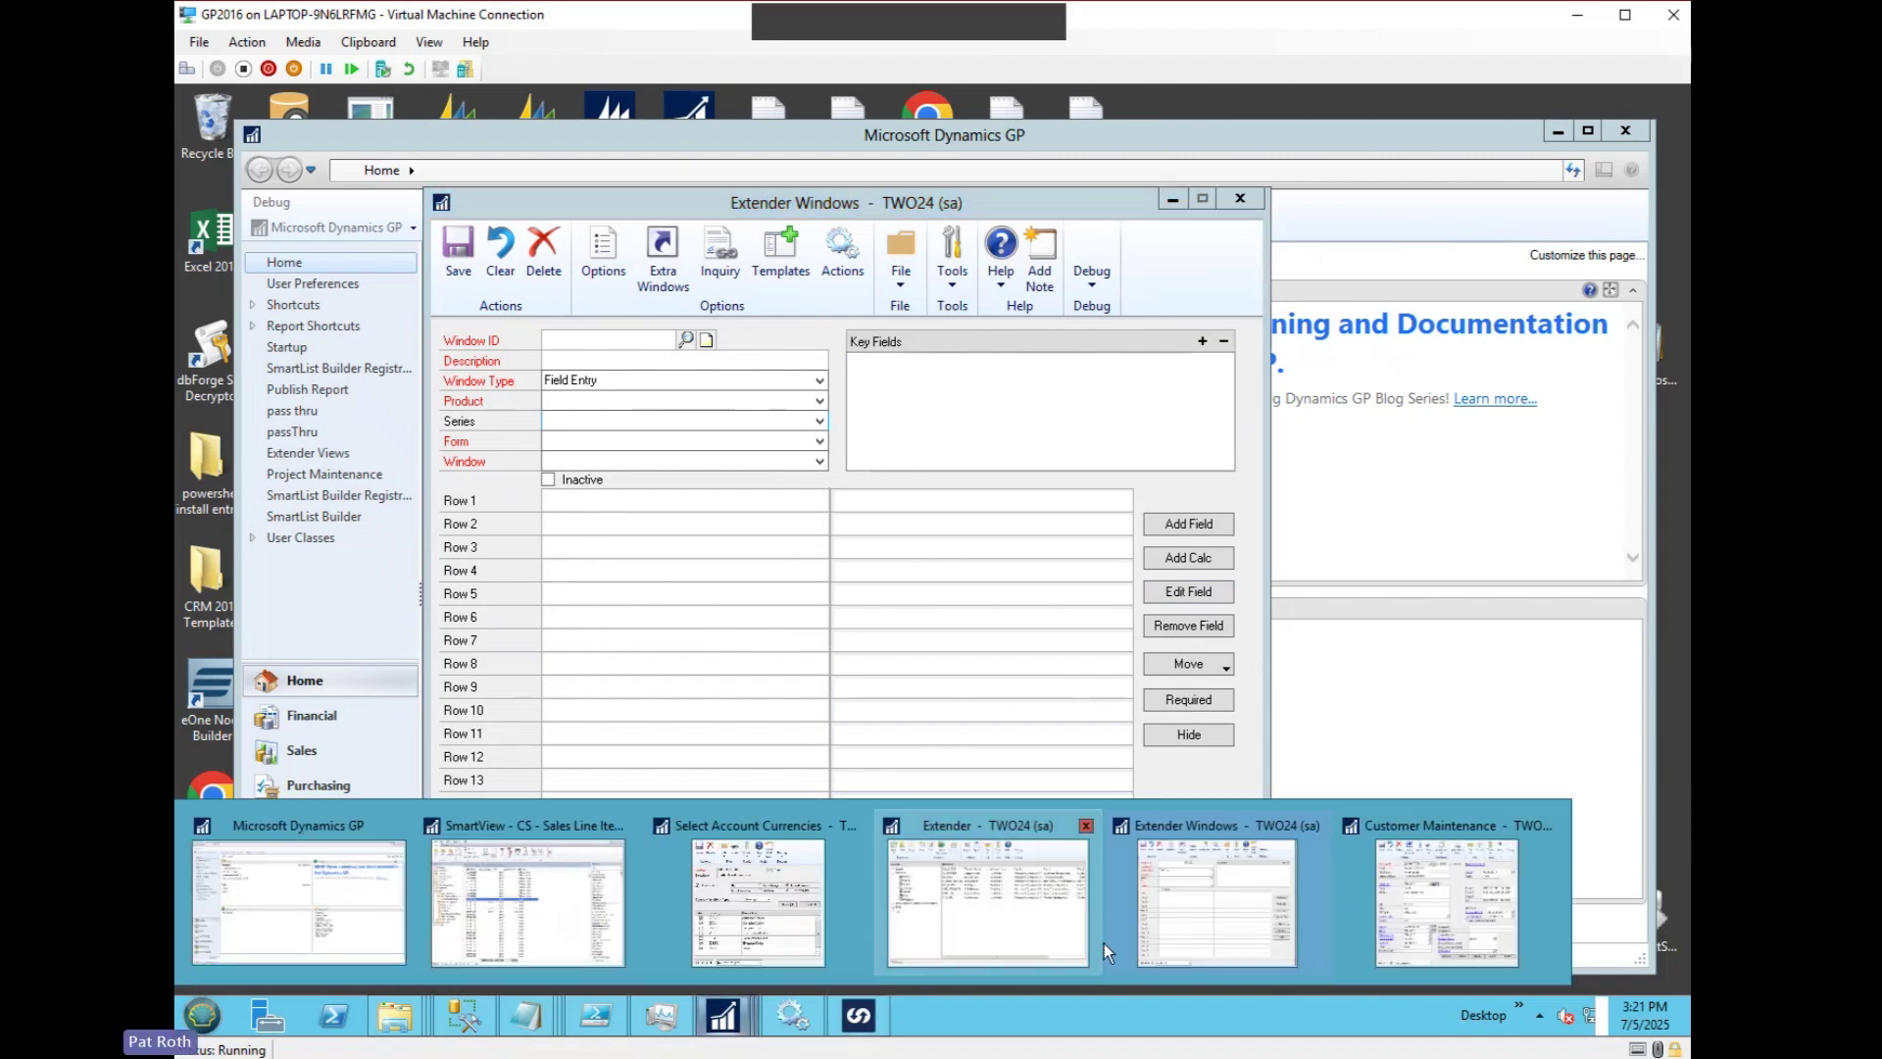
click(1446, 902)
click(759, 348)
click(782, 395)
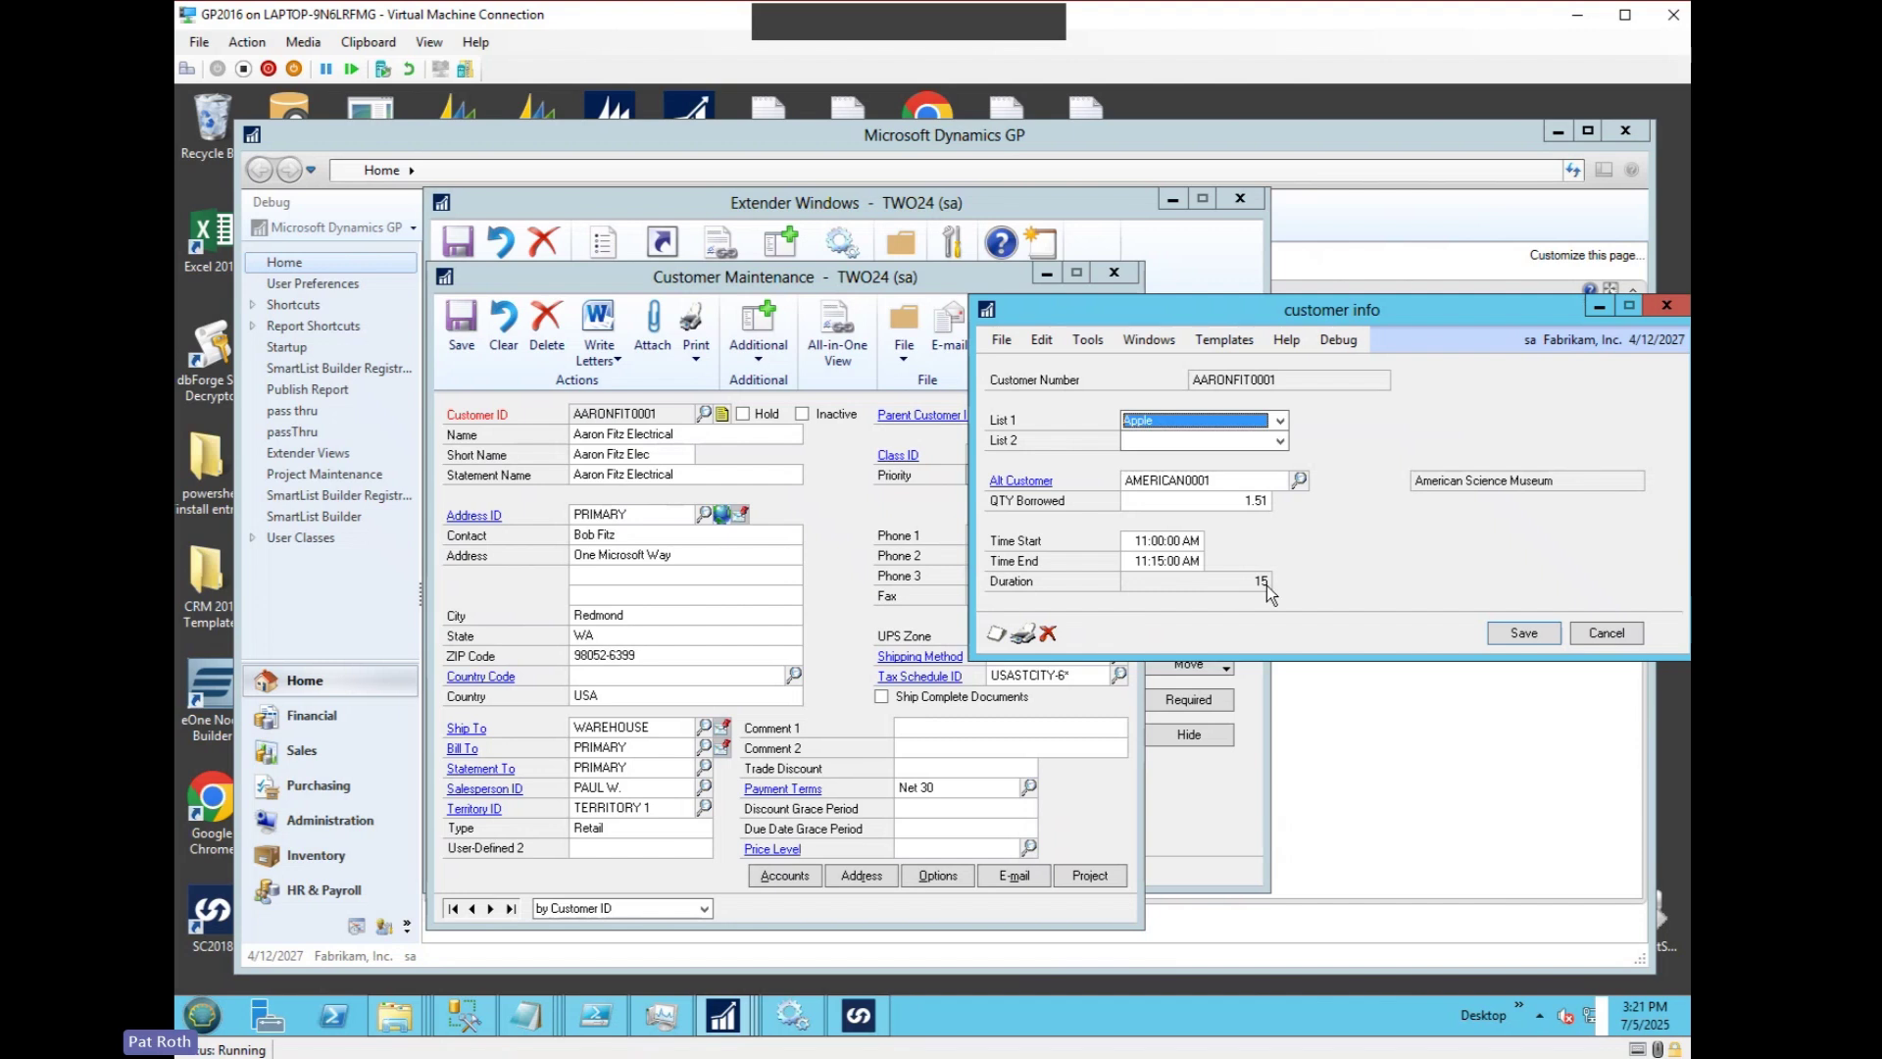
Set Time End to 12:17:00 PM in the customer info window.
click(1131, 561)
text(12:17:00 PM)
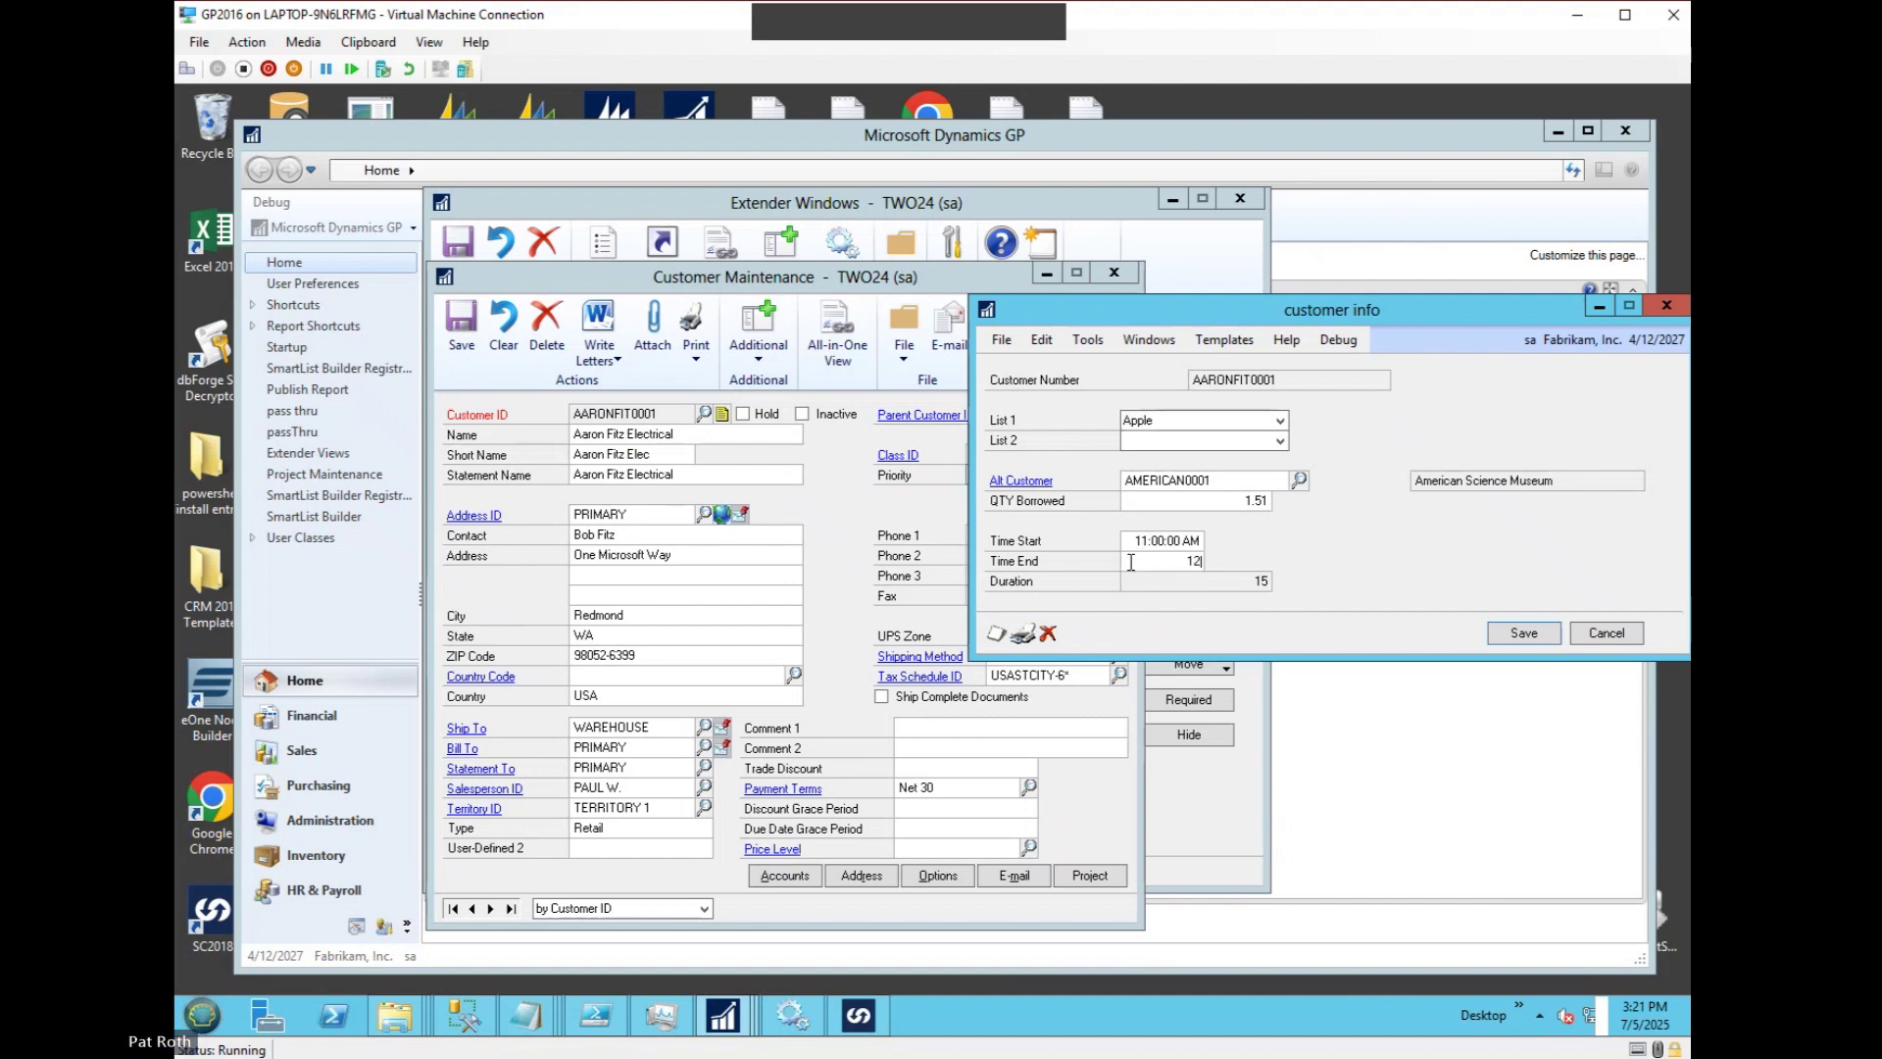